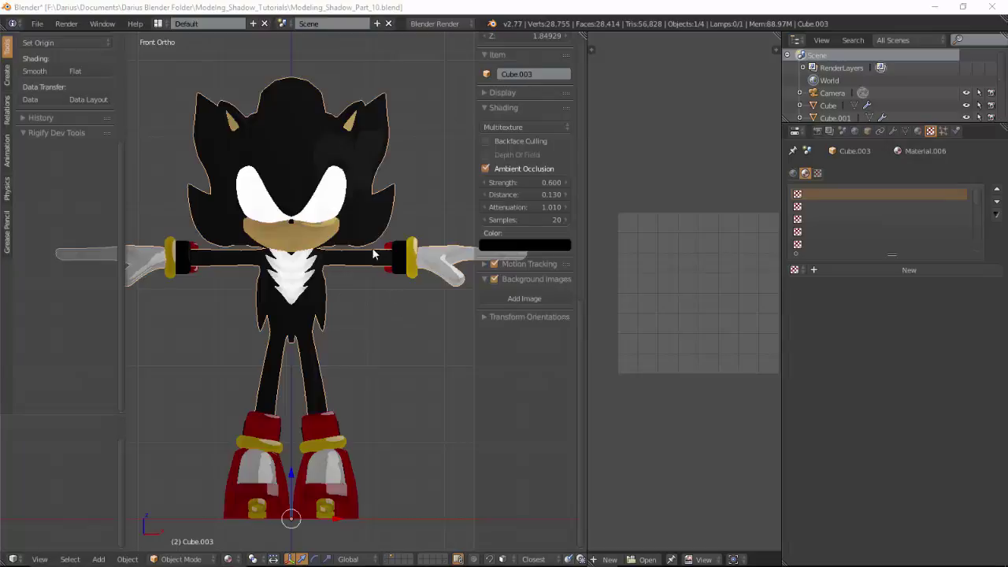
# - Orbit to a frontal view and undo back to the red-striped, red-eyed Shadow model
pyautogui.moveTo(375, 253)
pyautogui.mouseDown(button='middle')
pyautogui.moveTo(346, 226)
pyautogui.moveTo(338, 250)
pyautogui.mouseUp(button='middle')
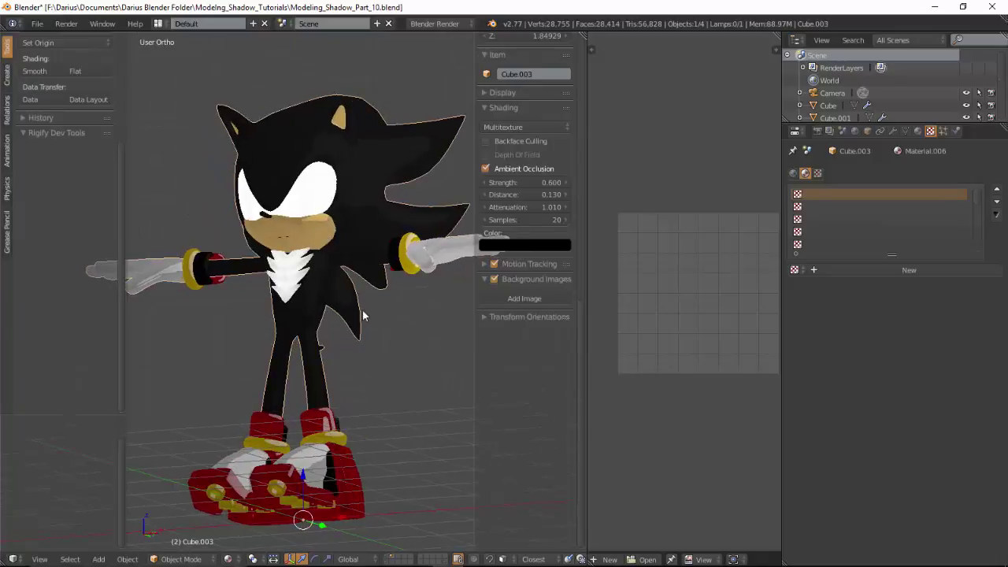
pyautogui.moveTo(362, 311)
pyautogui.mouseDown(button='middle')
pyautogui.moveTo(266, 320)
pyautogui.moveTo(293, 322)
pyautogui.moveTo(297, 341)
pyautogui.mouseUp(button='middle')
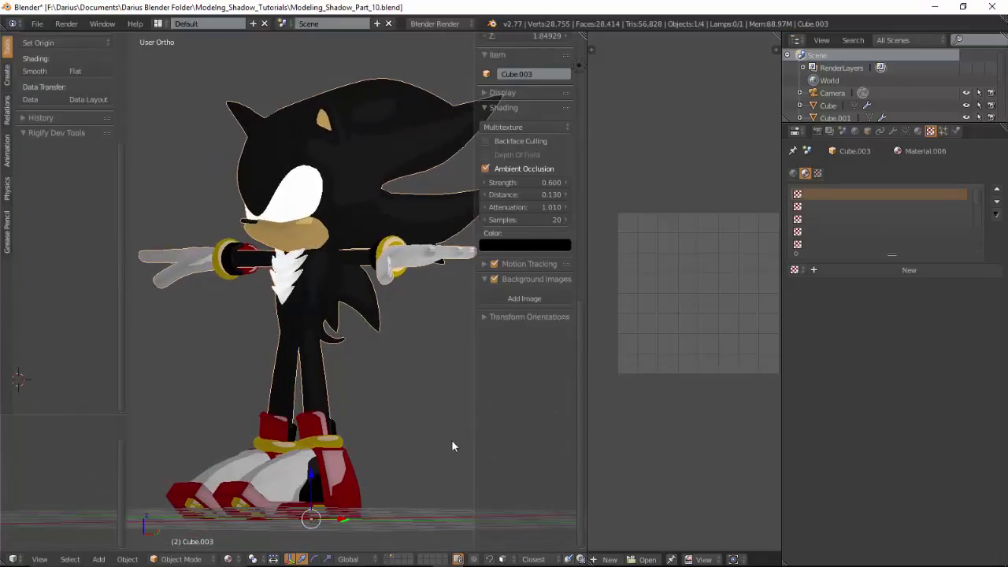
pyautogui.moveTo(332, 444); pyautogui.dragTo(401, 508, button='middle')
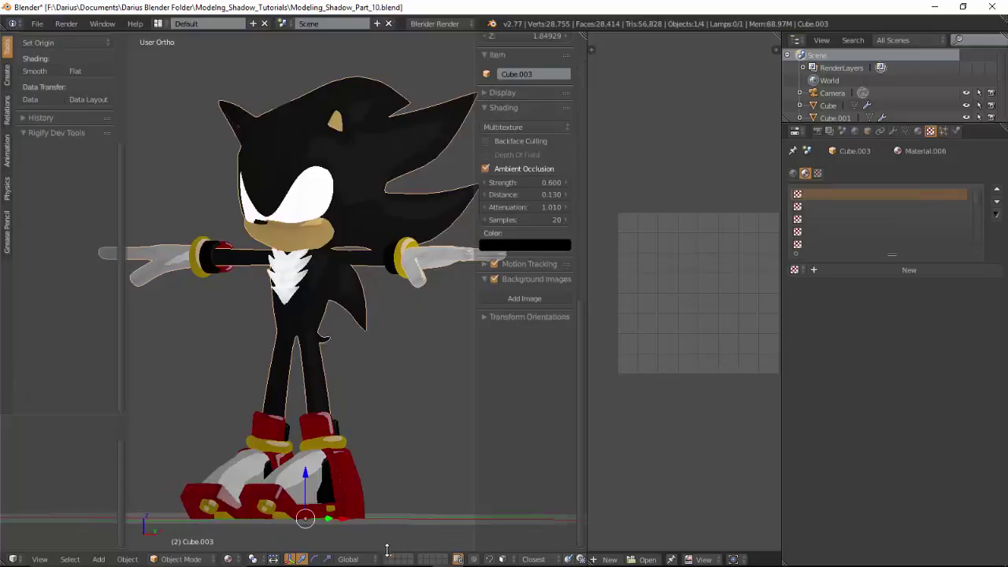
pyautogui.press('a')
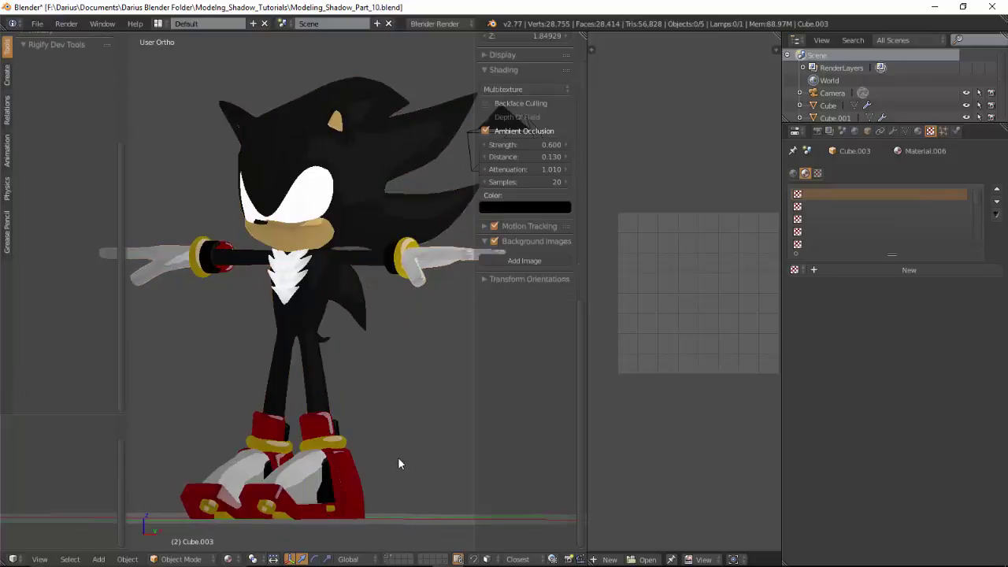
pyautogui.press('a')
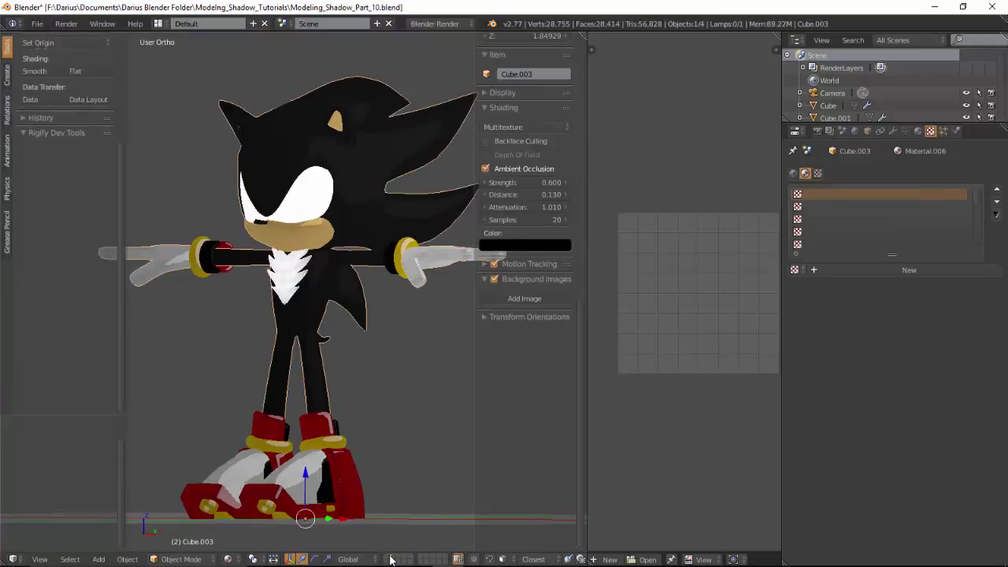
pyautogui.press('a')
pyautogui.rightClick(376, 203)
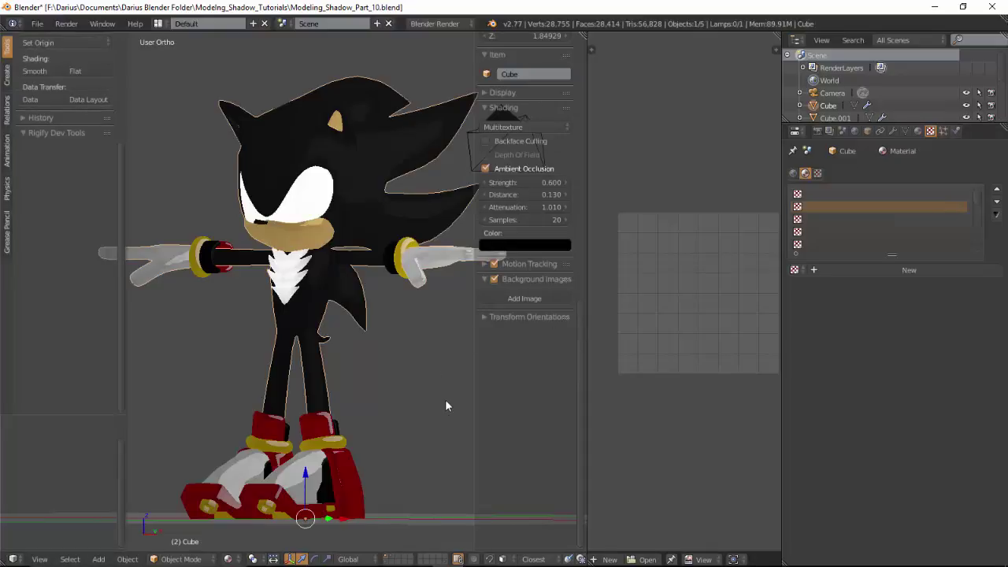
pyautogui.hotkey('ctrl', 'z')
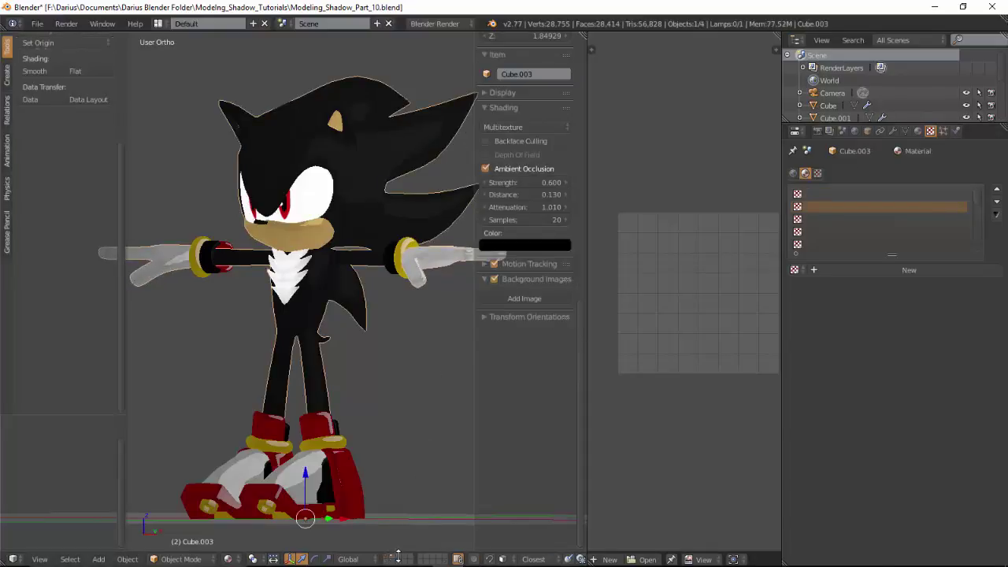
pyautogui.hotkey('ctrl', 'z')
pyautogui.hotkey('ctrl', 'z')
# - Select Cube.003 to inspect its texture, then select the unstriped body mesh Cube
pyautogui.moveTo(348, 280); pyautogui.dragTo(344, 285, button='middle')
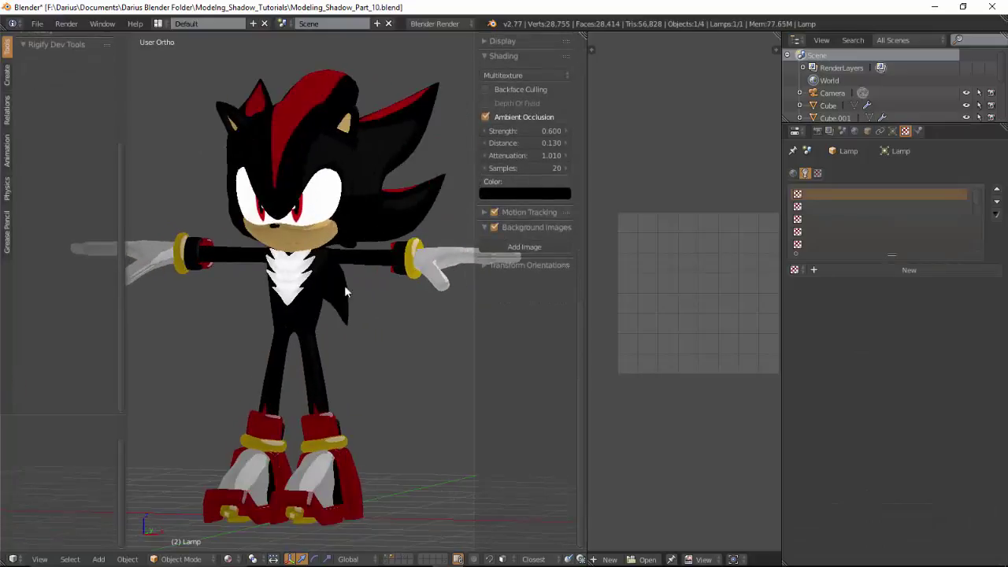
pyautogui.moveTo(410, 166)
pyautogui.mouseDown(button='middle')
pyautogui.moveTo(402, 152)
pyautogui.moveTo(271, 173)
pyautogui.moveTo(273, 222)
pyautogui.moveTo(300, 275)
pyautogui.moveTo(437, 218)
pyautogui.moveTo(345, 195)
pyautogui.moveTo(397, 189)
pyautogui.moveTo(414, 152)
pyautogui.moveTo(387, 128)
pyautogui.moveTo(315, 162)
pyautogui.moveTo(374, 234)
pyautogui.mouseUp(button='middle')
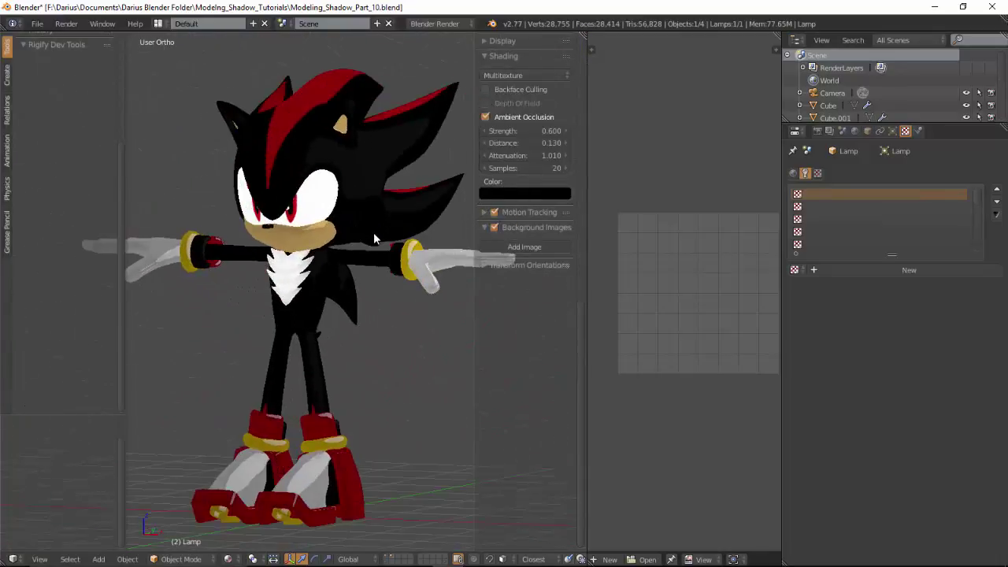
pyautogui.rightClick(371, 233)
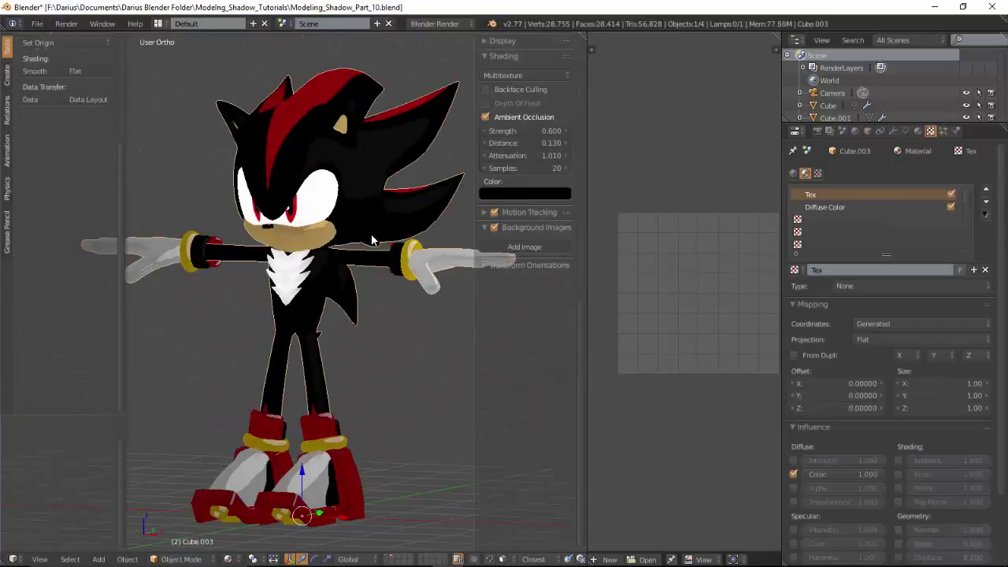
pyautogui.press('a')
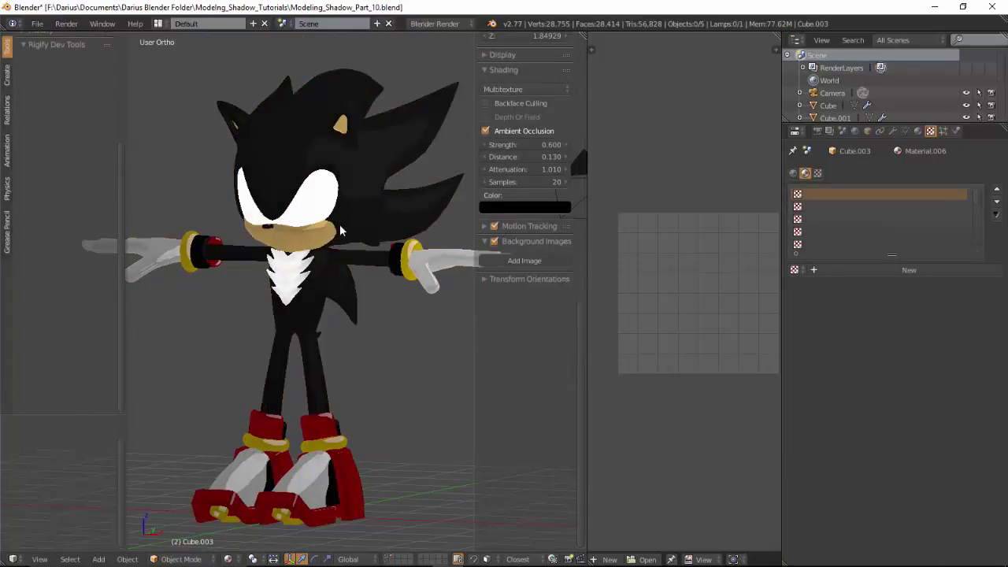
pyautogui.moveTo(340, 224)
pyautogui.mouseDown(button='middle')
pyautogui.moveTo(369, 215)
pyautogui.moveTo(372, 187)
pyautogui.mouseUp(button='middle')
pyautogui.rightClick(373, 192)
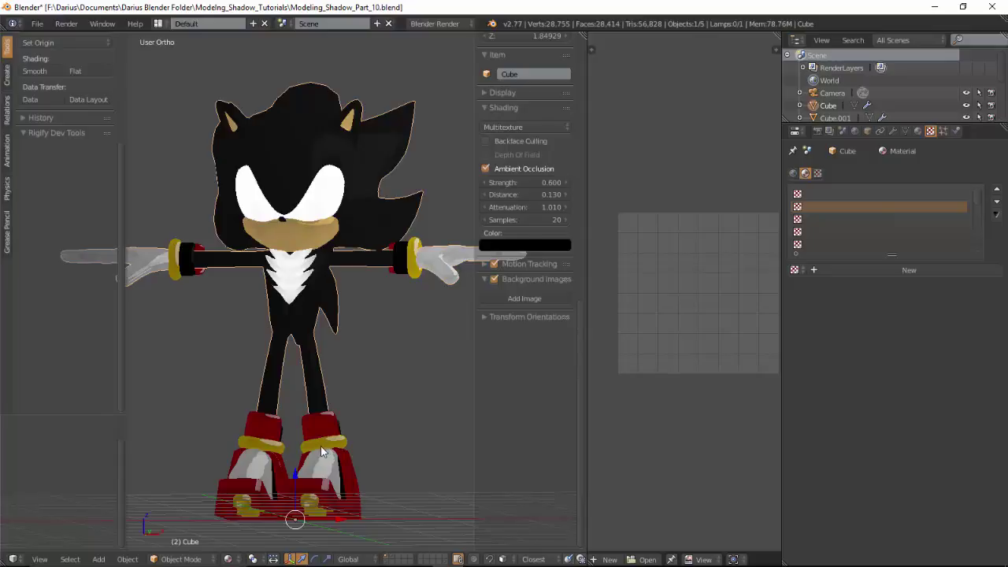
# - Make Cube.003 the active object and bring the Shadow model's layer back into view
pyautogui.rightClick(321, 446)
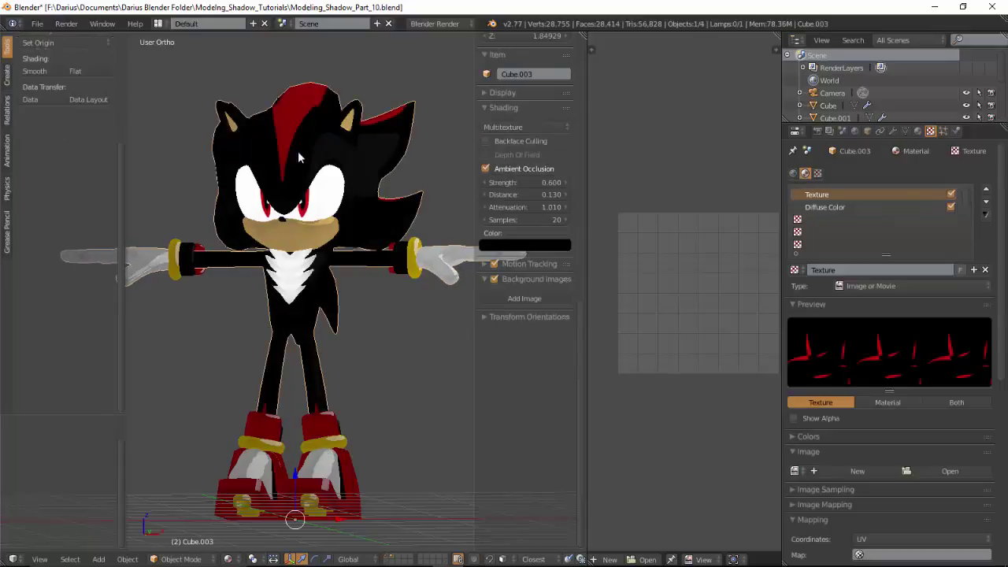
pyautogui.moveTo(298, 152); pyautogui.dragTo(327, 206, button='middle')
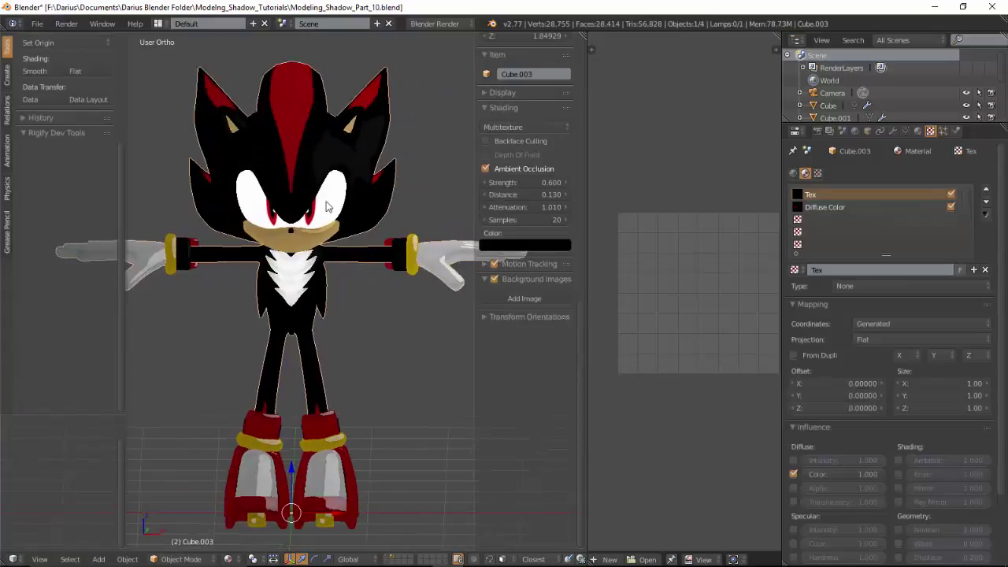
pyautogui.scroll(1, 327, 207)
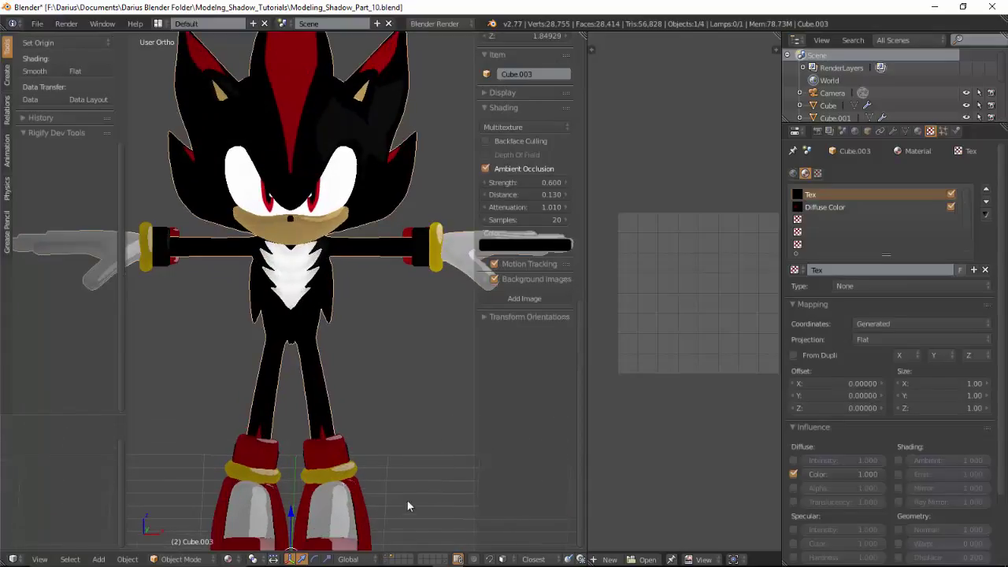
pyautogui.press('2')
pyautogui.click(392, 559)
pyautogui.moveTo(365, 344); pyautogui.dragTo(544, 272, button='middle')
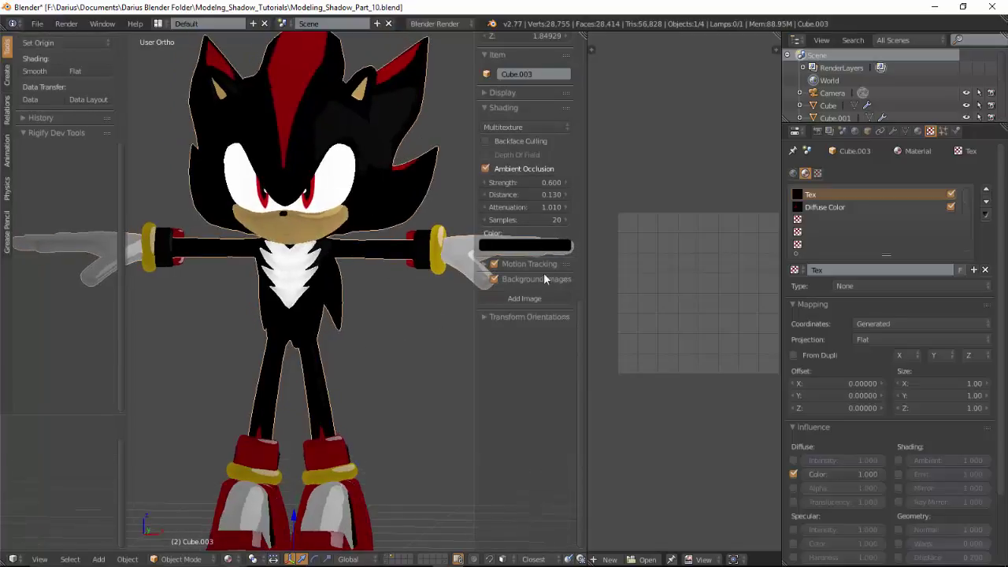
# - Remove every material slot from Cube.003, leaving the body grey
pyautogui.click(918, 130)
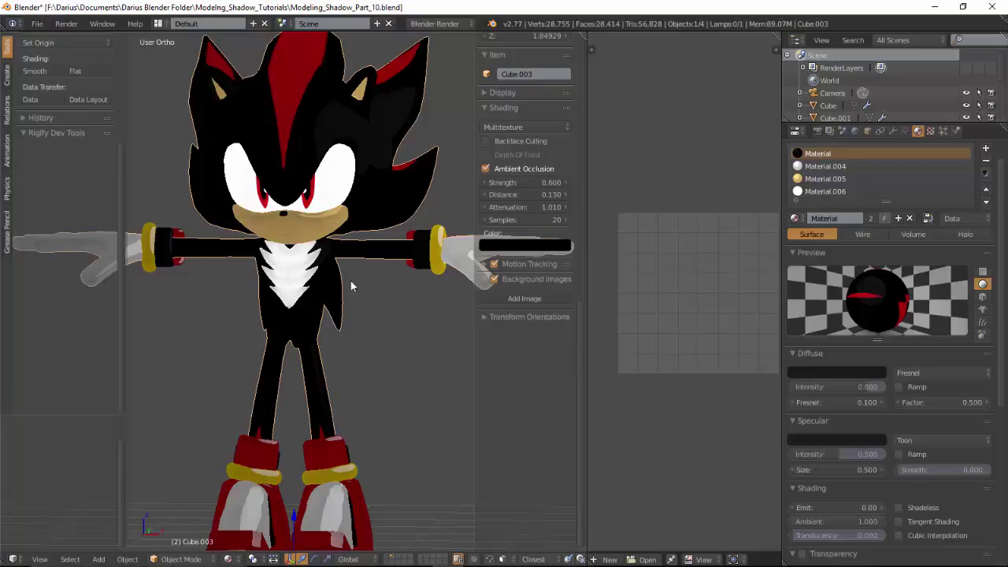
pyautogui.click(985, 164)
pyautogui.click(985, 164)
pyautogui.click(985, 164)
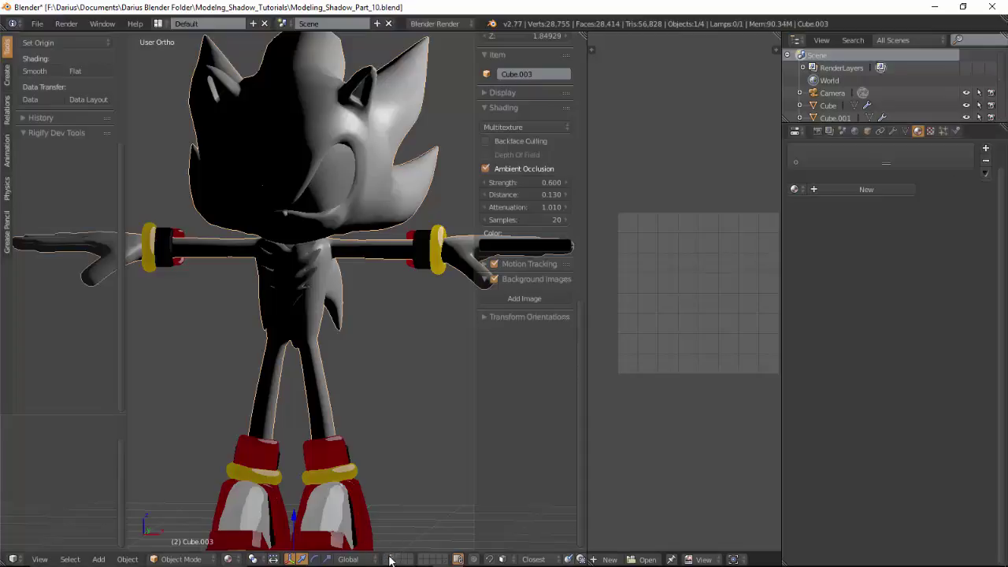
pyautogui.hotkey('ctrl', 'z')
pyautogui.hotkey('ctrl', 'shift', 'z')
# - In Edit Mode, select the seam-bounded shoulder quill piece and create a new material
pyautogui.press('Tab')
pyautogui.scroll(3, 368, 255)
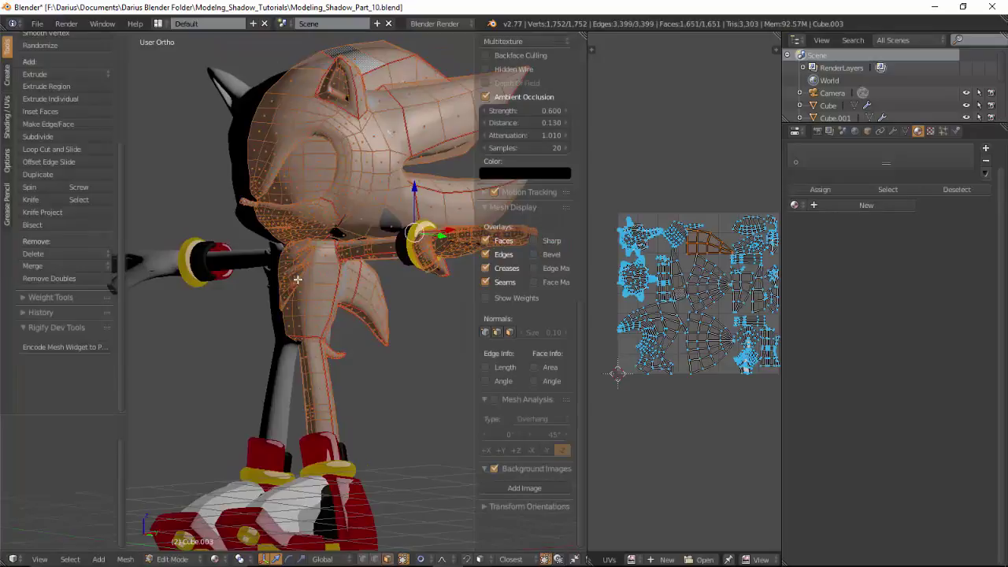
pyautogui.scroll(3, 368, 256)
pyautogui.press('a')
pyautogui.press('l')
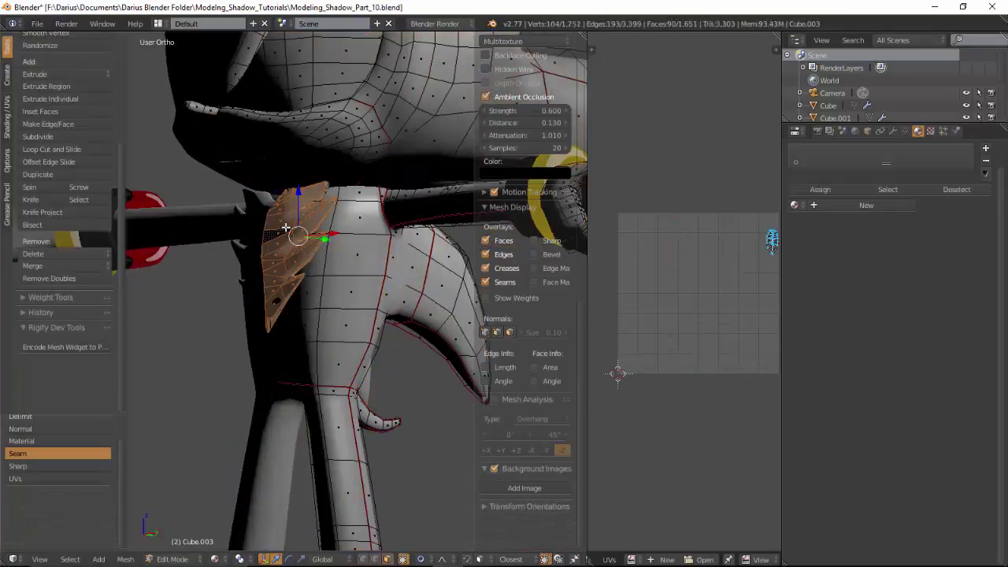
pyautogui.click(854, 205)
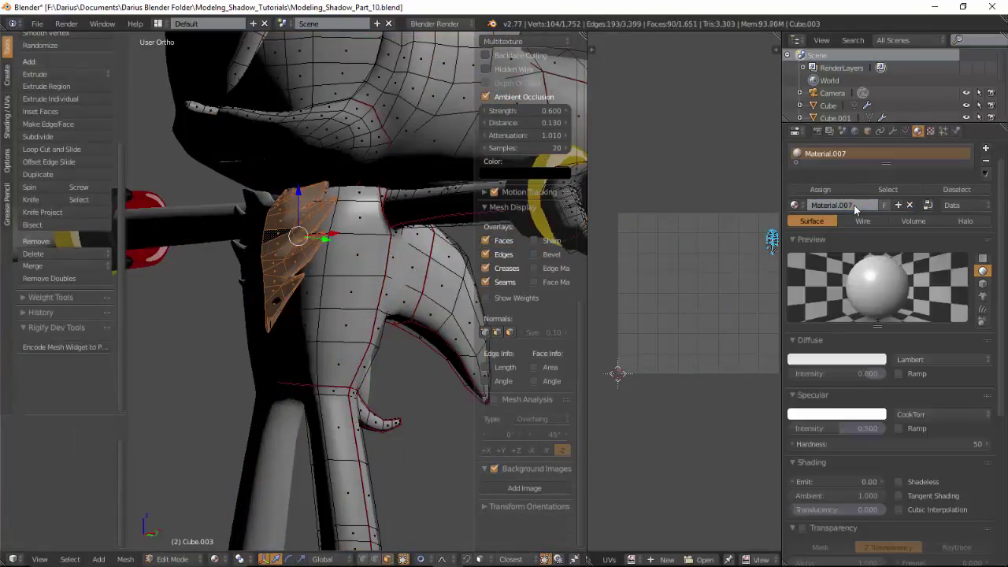
# - Set the new material's diffuse colour to near black with Fresnel shading
pyautogui.click(862, 364)
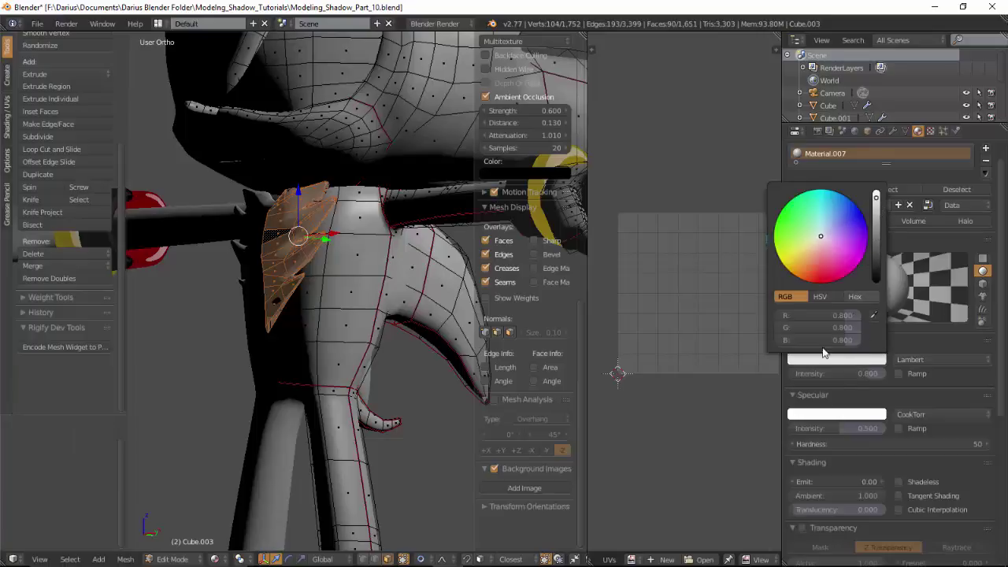
pyautogui.click(880, 359)
pyautogui.moveTo(876, 196); pyautogui.dragTo(875, 276)
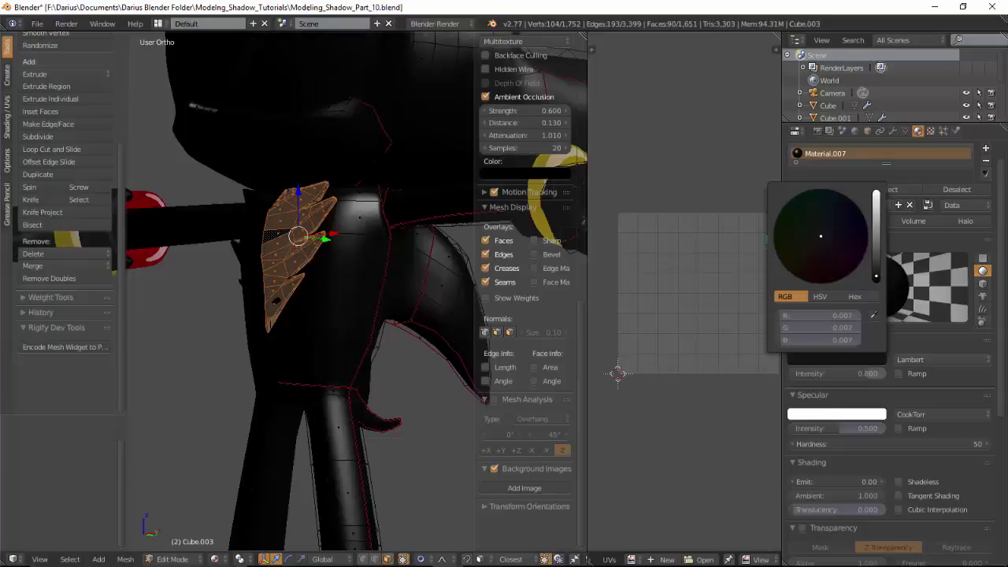
pyautogui.click(941, 359)
pyautogui.click(924, 286)
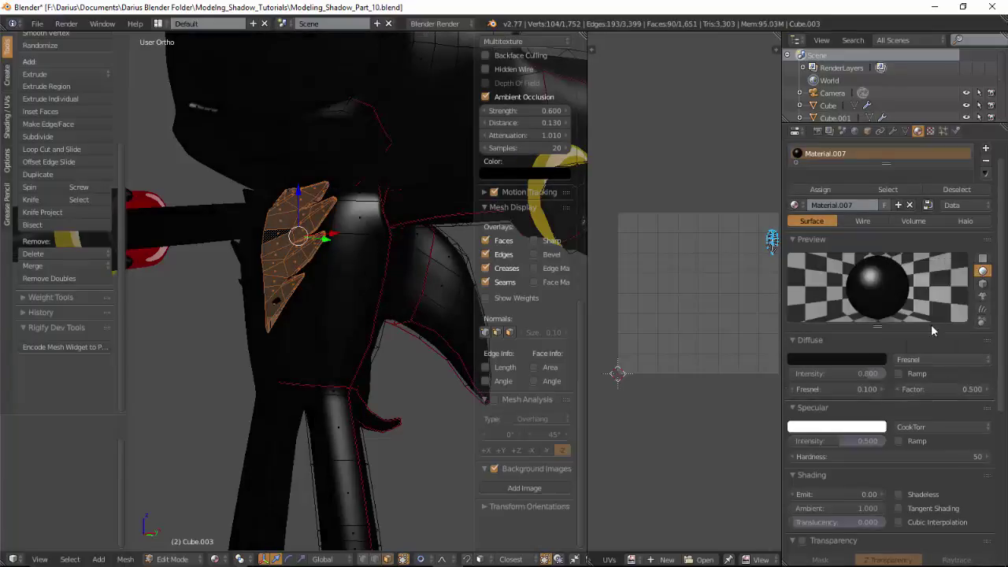
# - Give the material Toon specular shading with Smooth 0 and a black specular colour
pyautogui.click(934, 426)
pyautogui.click(930, 369)
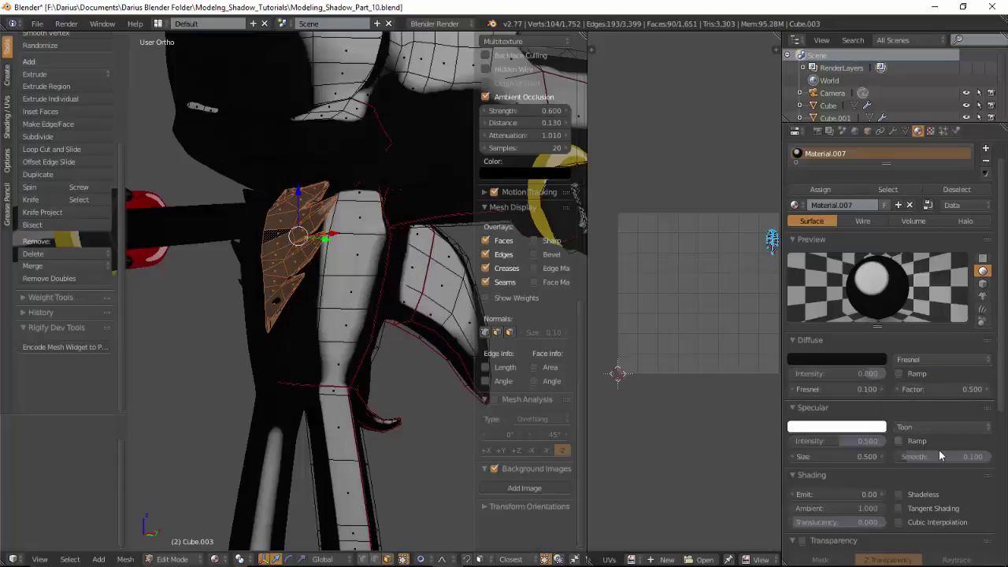
pyautogui.moveTo(939, 456); pyautogui.dragTo(876, 455)
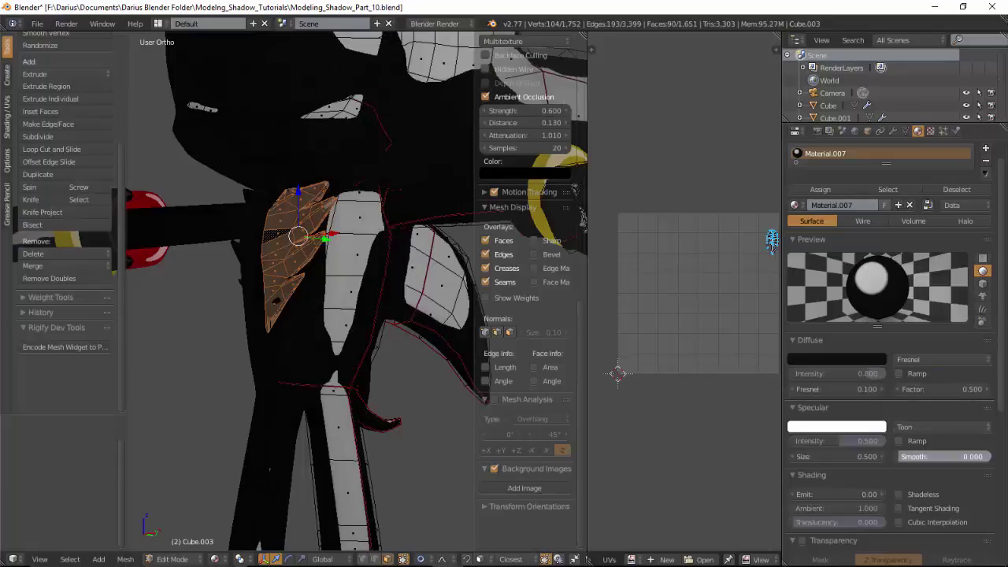
pyautogui.click(873, 427)
pyautogui.click(872, 384)
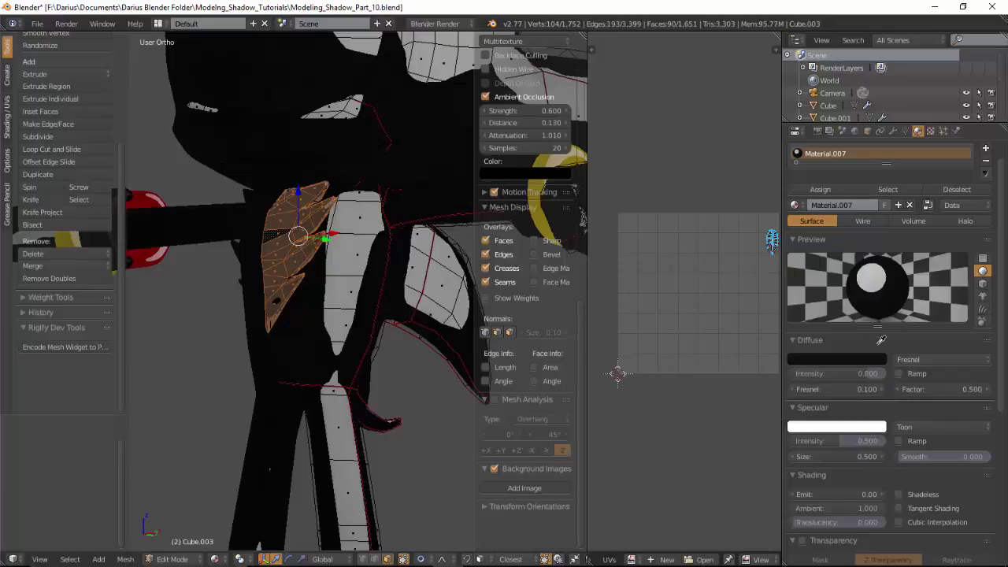
pyautogui.click(836, 359)
pyautogui.scroll(-3, 355, 237)
pyautogui.moveTo(354, 236); pyautogui.dragTo(341, 208, button='middle')
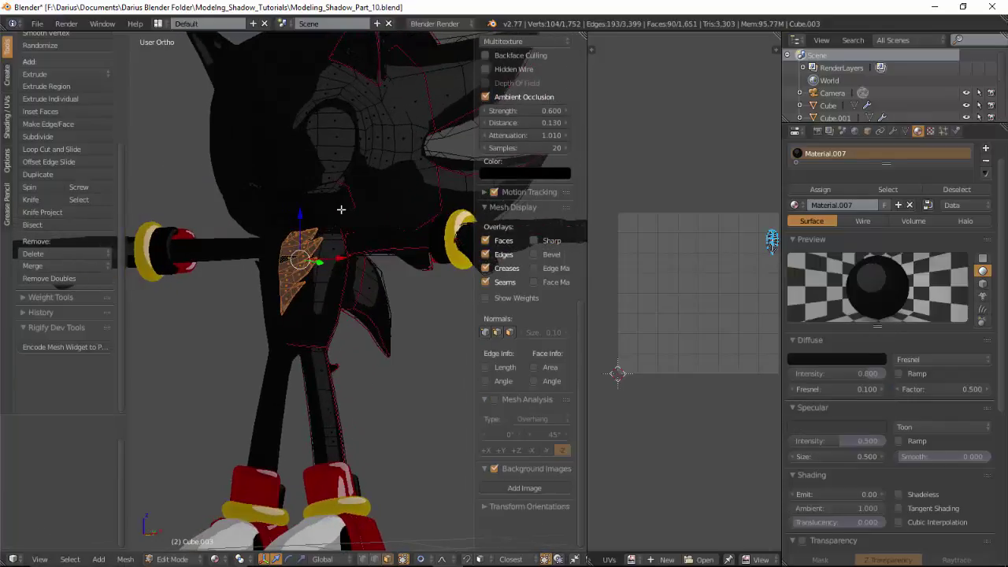
pyautogui.scroll(2, 341, 208)
# - Add a second slot with a new light grey material, copying its diffuse colour into specular
pyautogui.click(985, 149)
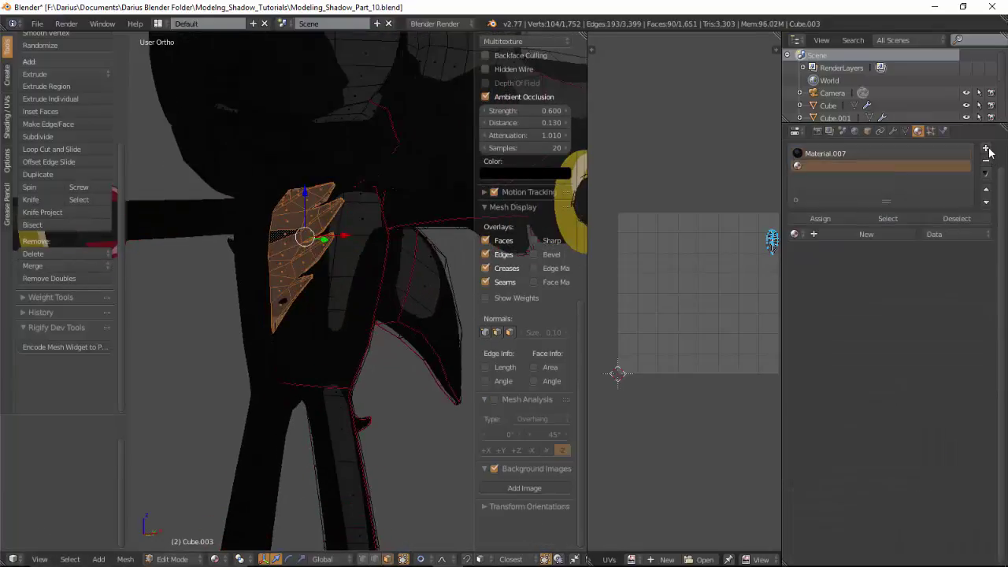
pyautogui.click(836, 231)
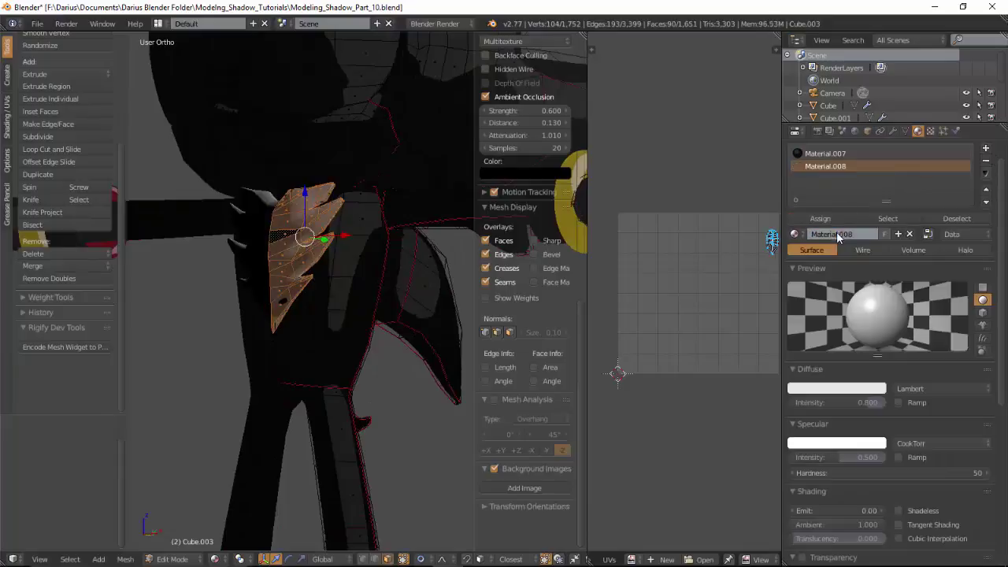
pyautogui.click(862, 389)
pyautogui.moveTo(877, 244); pyautogui.dragTo(877, 252)
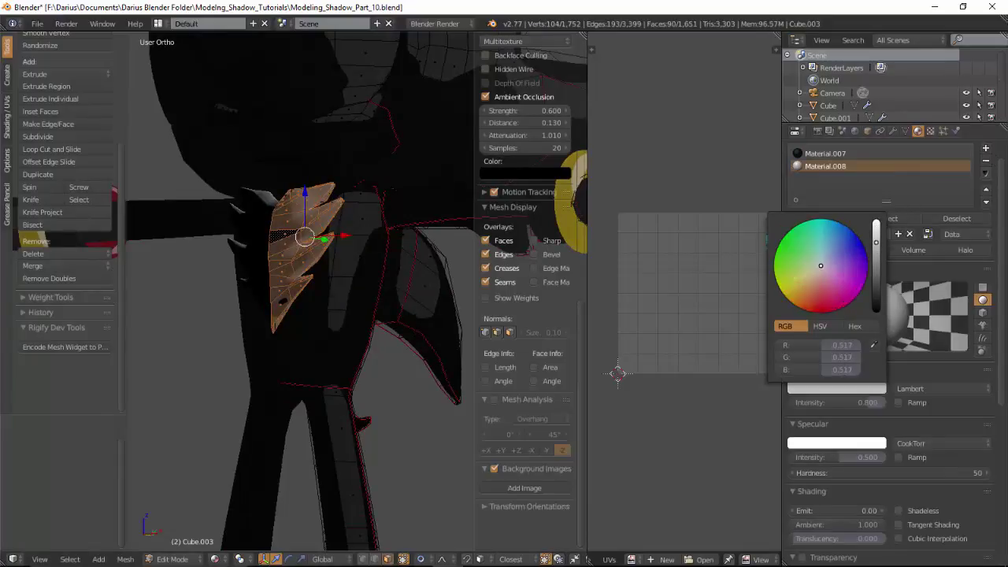
pyautogui.click(864, 442)
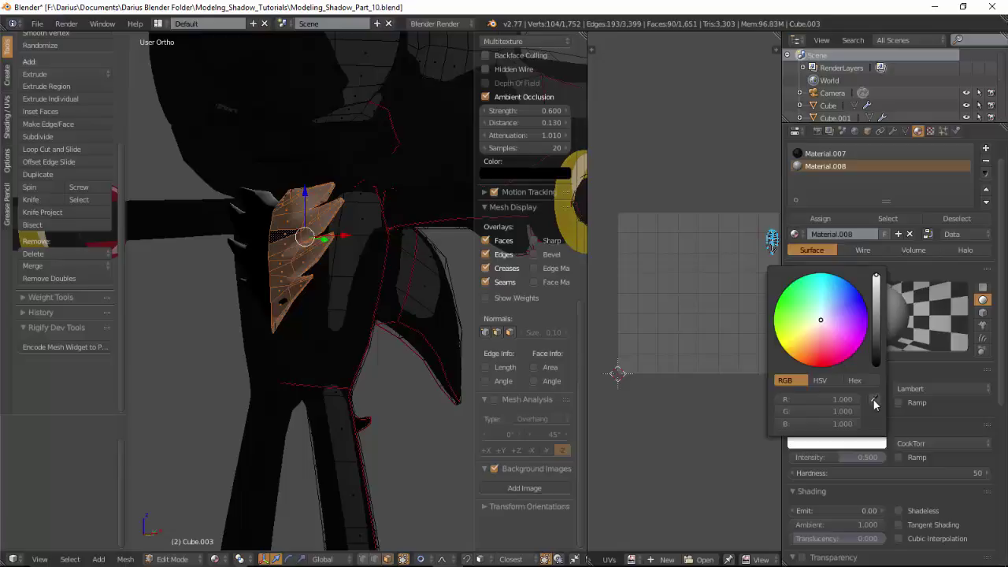
pyautogui.click(873, 399)
pyautogui.click(878, 390)
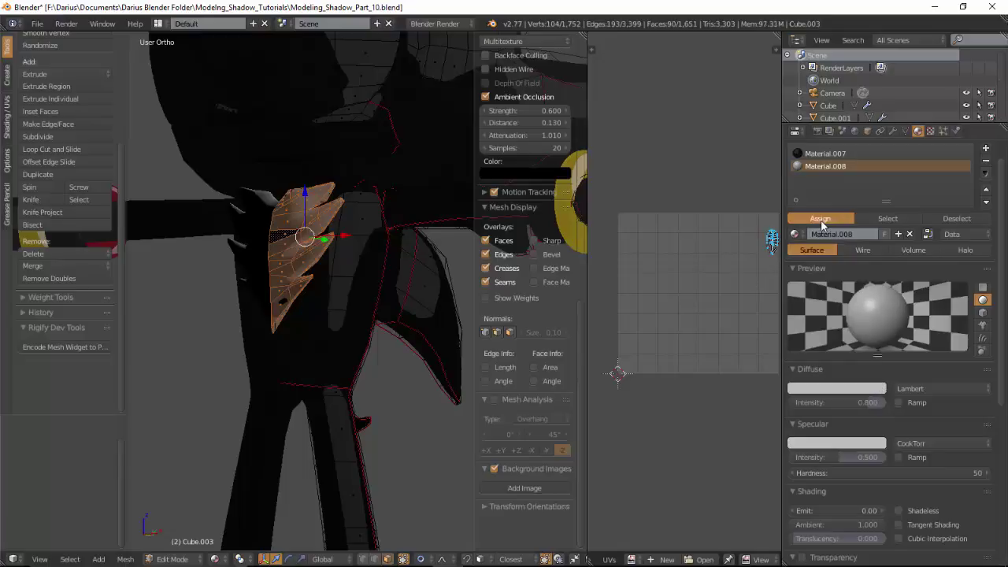
# - Set Fresnel diffuse and Toon specular with a brighter highlight and Smooth 0
pyautogui.click(951, 387)
pyautogui.click(918, 319)
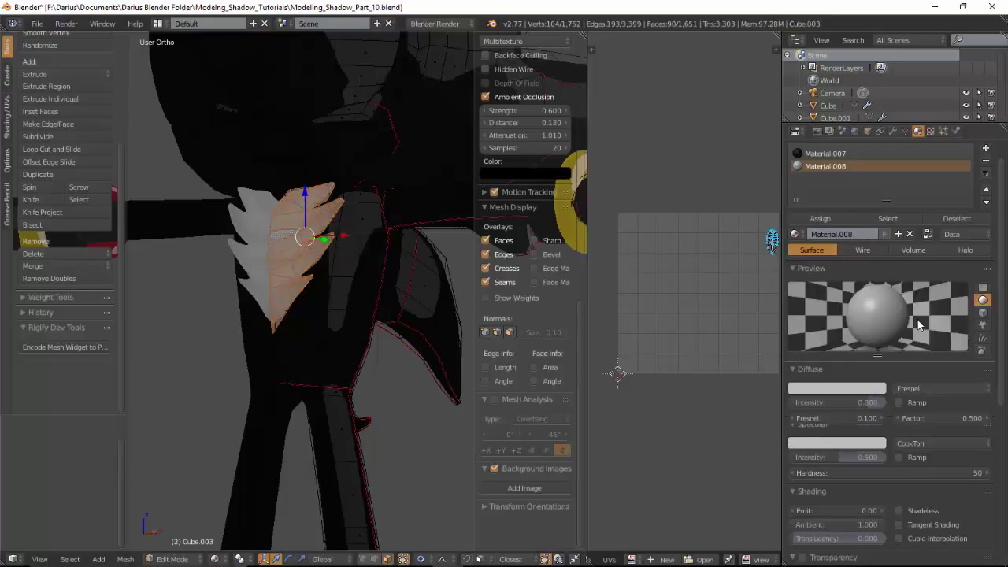
pyautogui.click(955, 455)
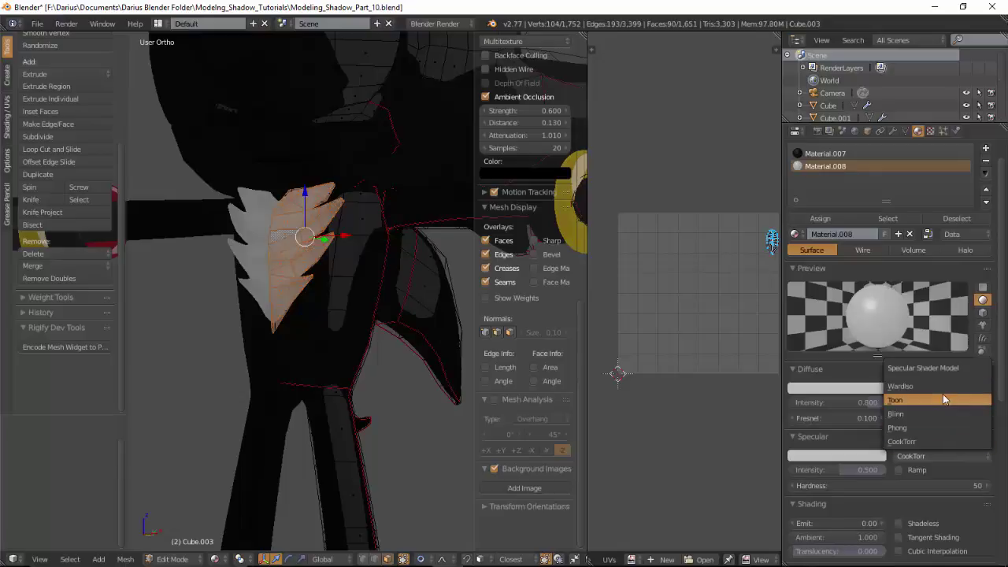
pyautogui.click(943, 393)
pyautogui.click(859, 455)
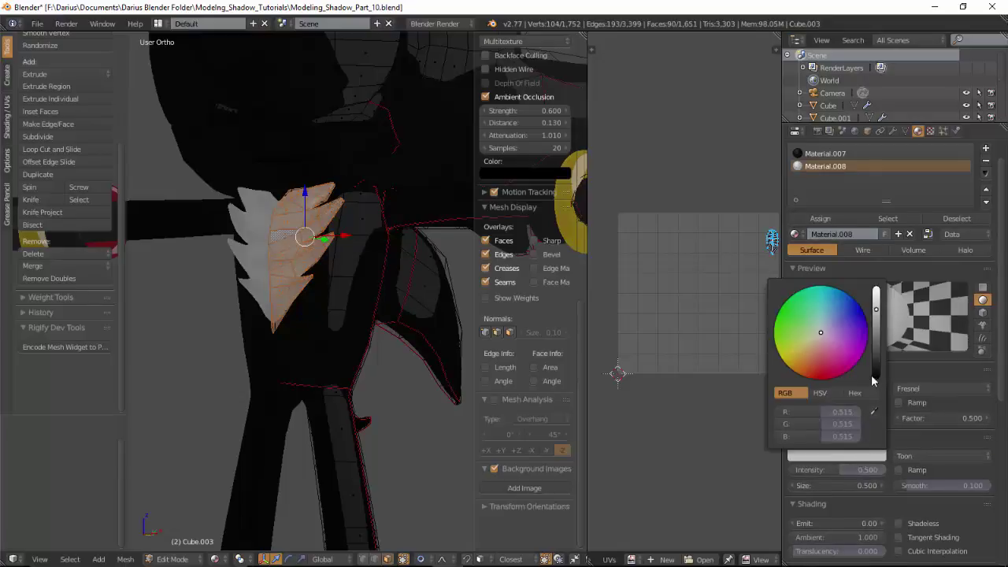
pyautogui.moveTo(876, 315); pyautogui.dragTo(875, 301)
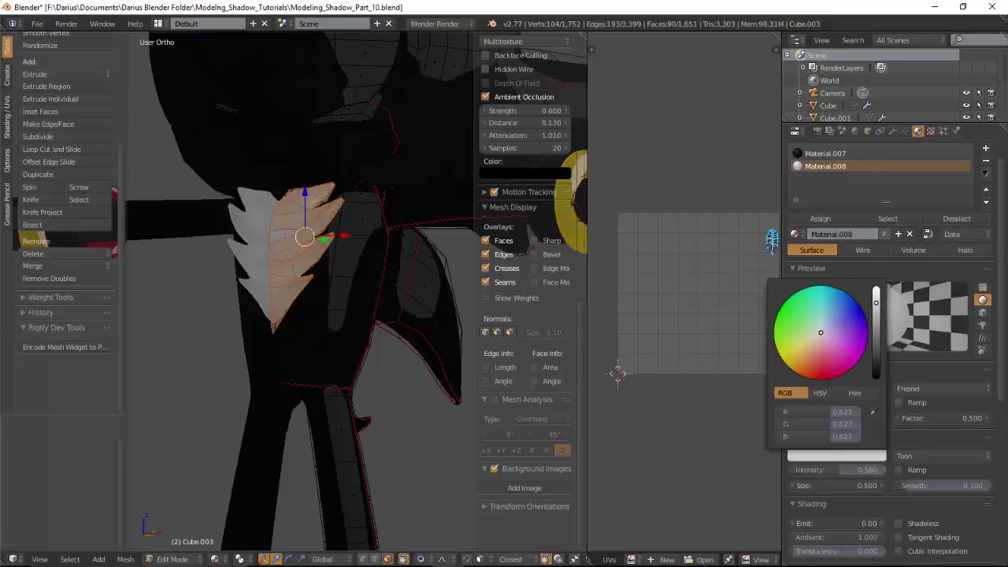
pyautogui.moveTo(971, 485); pyautogui.dragTo(902, 485)
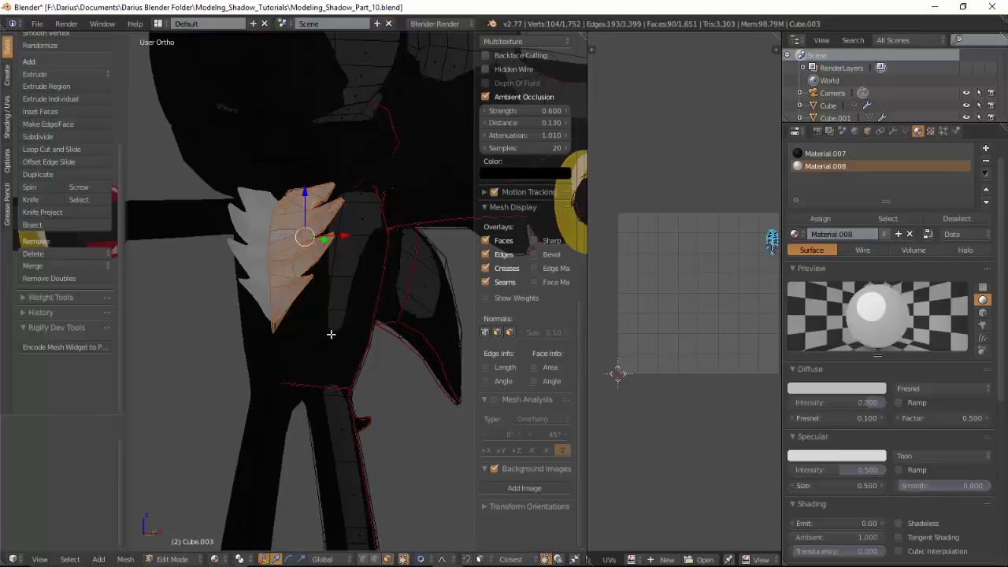
# - Zoom in and select a vertex on the next mesh piece
pyautogui.scroll(-5, 379, 369)
pyautogui.scroll(4, 385, 349)
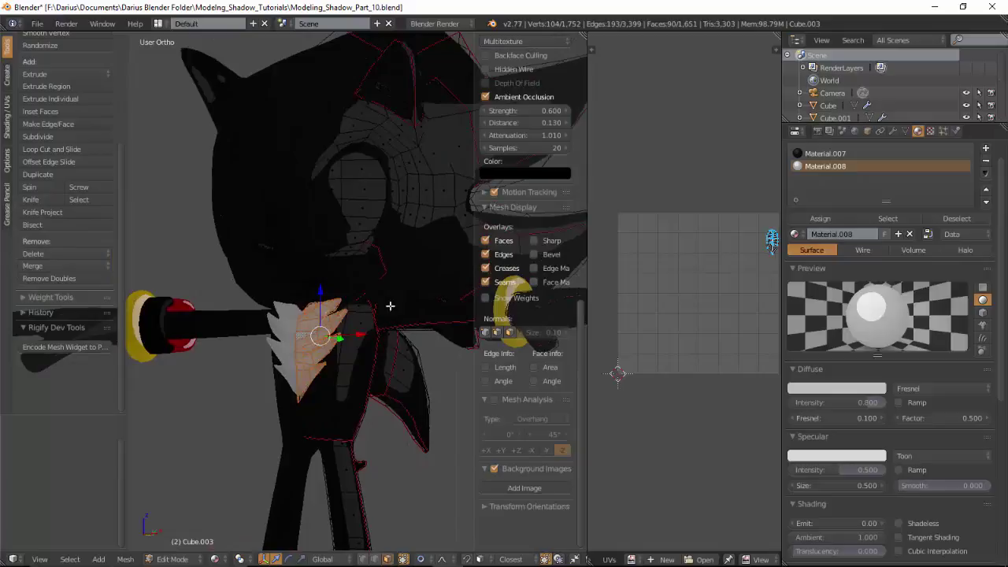
pyautogui.scroll(2, 383, 289)
pyautogui.scroll(2, 423, 239)
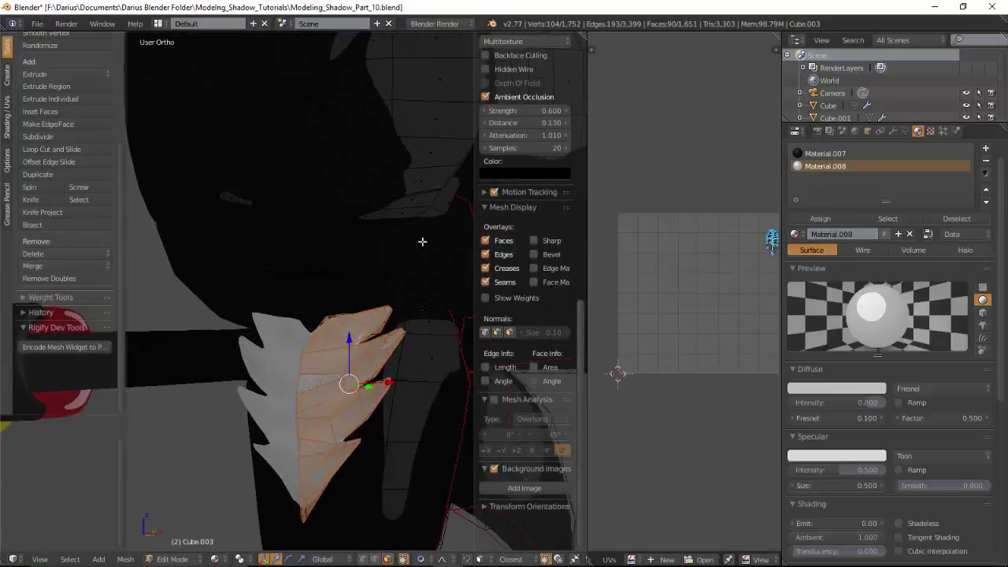
pyautogui.scroll(2, 360, 252)
pyautogui.rightClick(361, 251)
# - Select a linked seam-bounded piece, inspect the mesh and UV layout, then clear the selection
pyautogui.hotkey('ctrl', 'l')
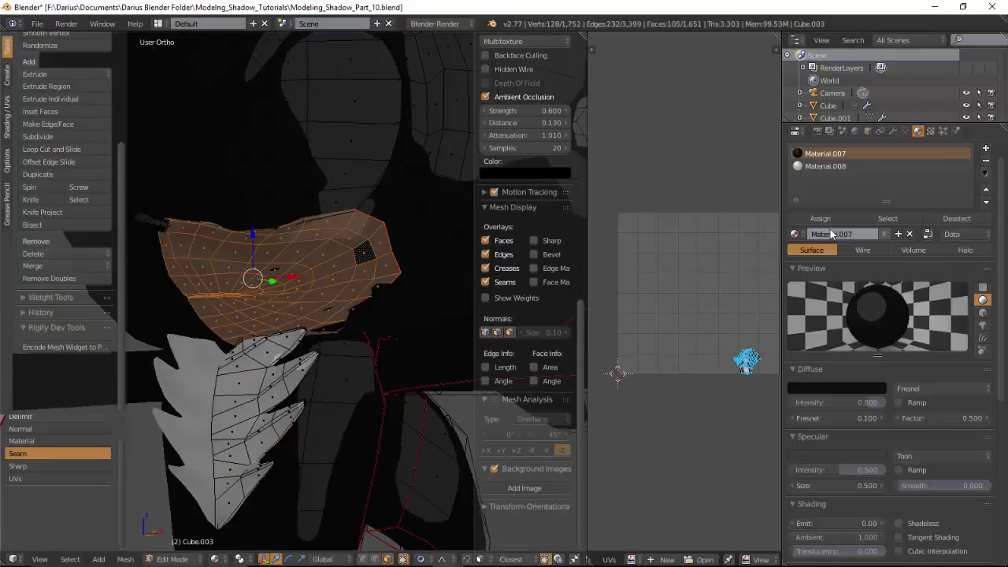
pyautogui.scroll(-4, 359, 344)
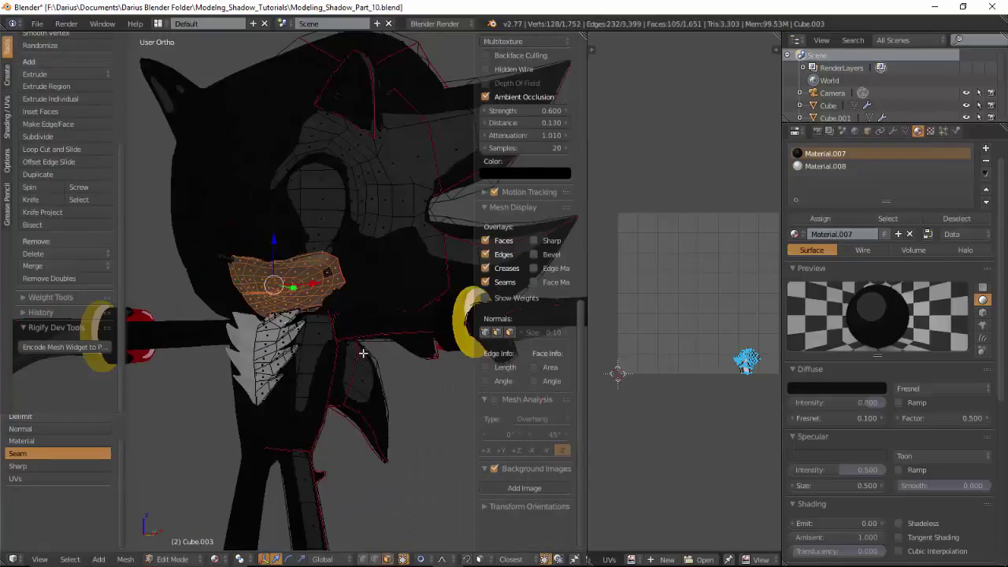
pyautogui.moveTo(374, 357)
pyautogui.mouseDown(button='middle')
pyautogui.moveTo(427, 297)
pyautogui.moveTo(337, 359)
pyautogui.moveTo(286, 371)
pyautogui.moveTo(404, 373)
pyautogui.mouseUp(button='middle')
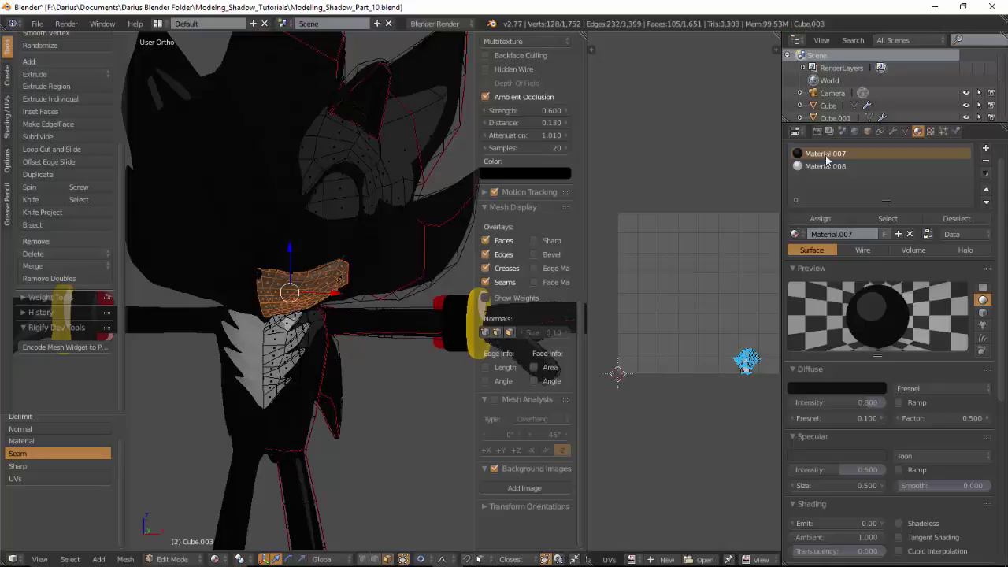
pyautogui.moveTo(700, 332); pyautogui.dragTo(682, 329, button='middle')
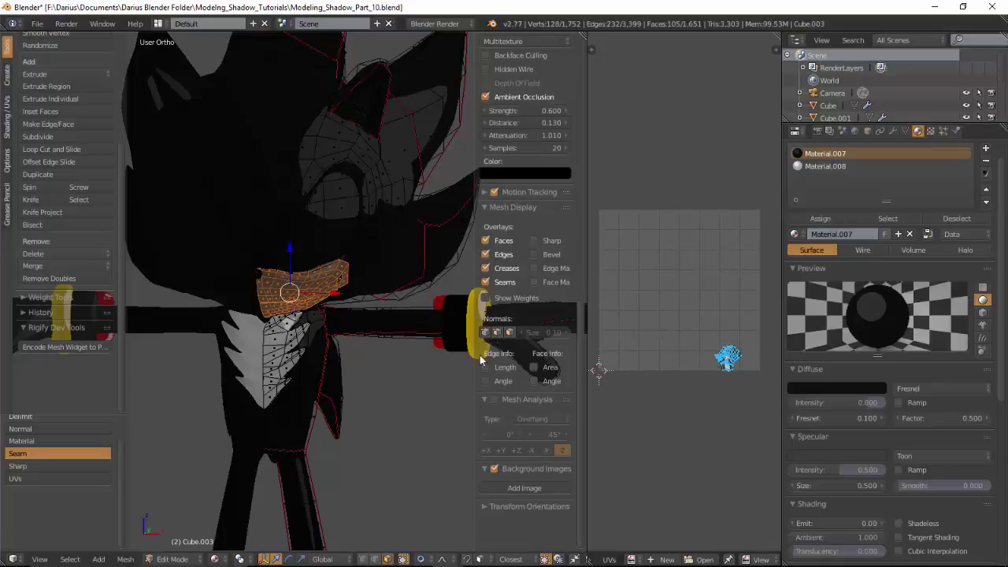
pyautogui.press('a')
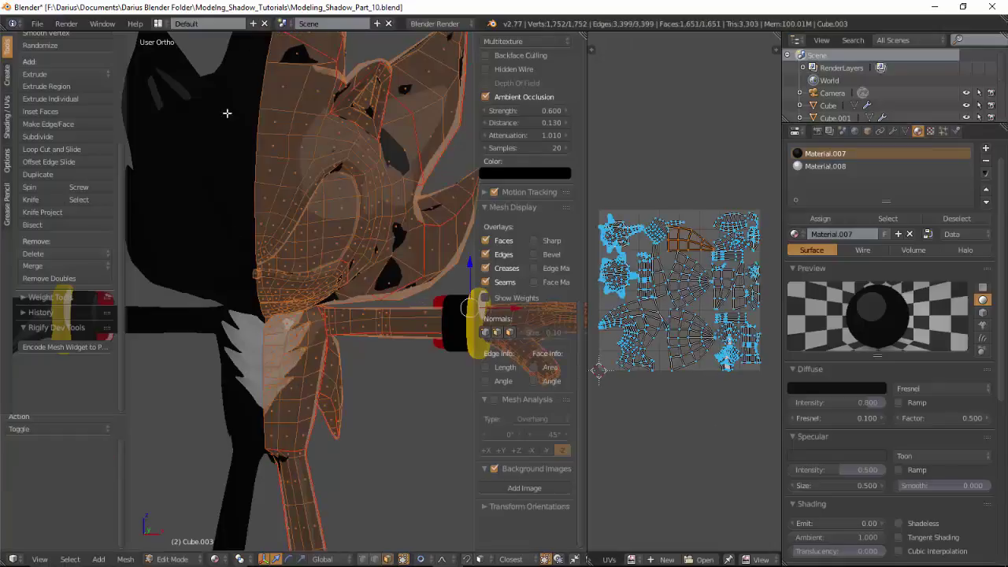
pyautogui.press('a')
pyautogui.scroll(3, 354, 245)
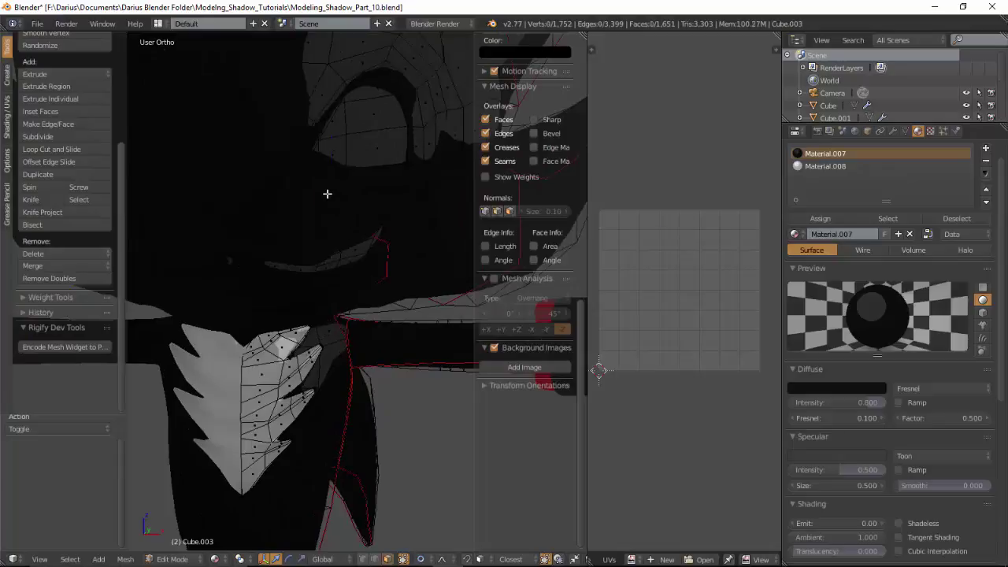
# - Select the linked mouth-area faces and assign the black Material.007 to them
pyautogui.rightClick(371, 300)
pyautogui.rightClick(359, 283)
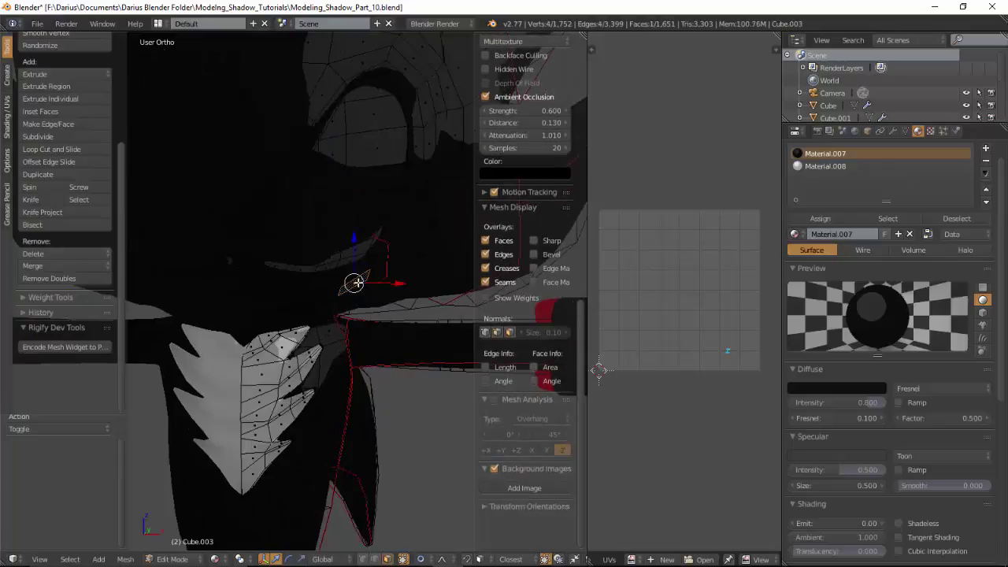
pyautogui.hotkey('ctrl', 'l')
pyautogui.click(838, 385)
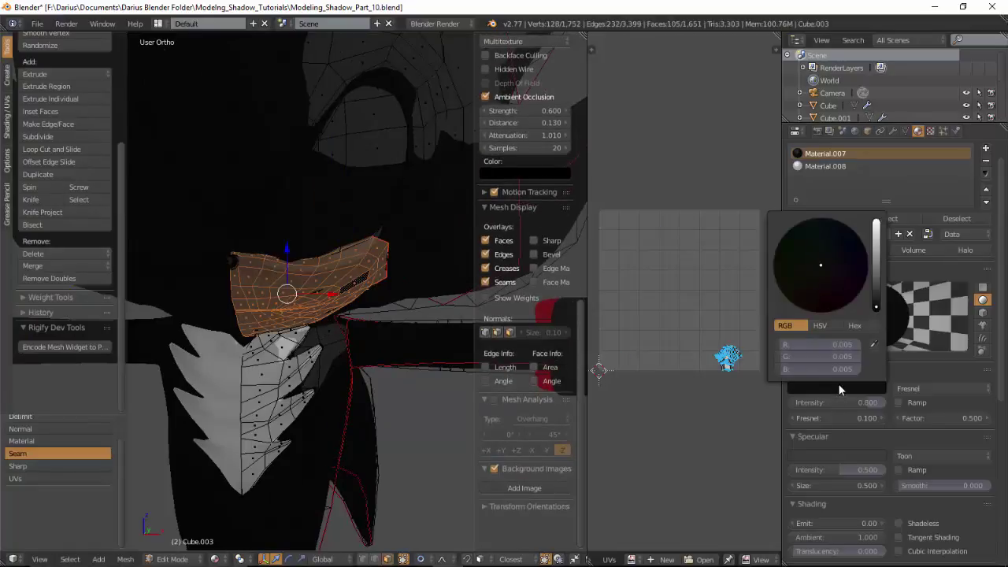
pyautogui.click(837, 218)
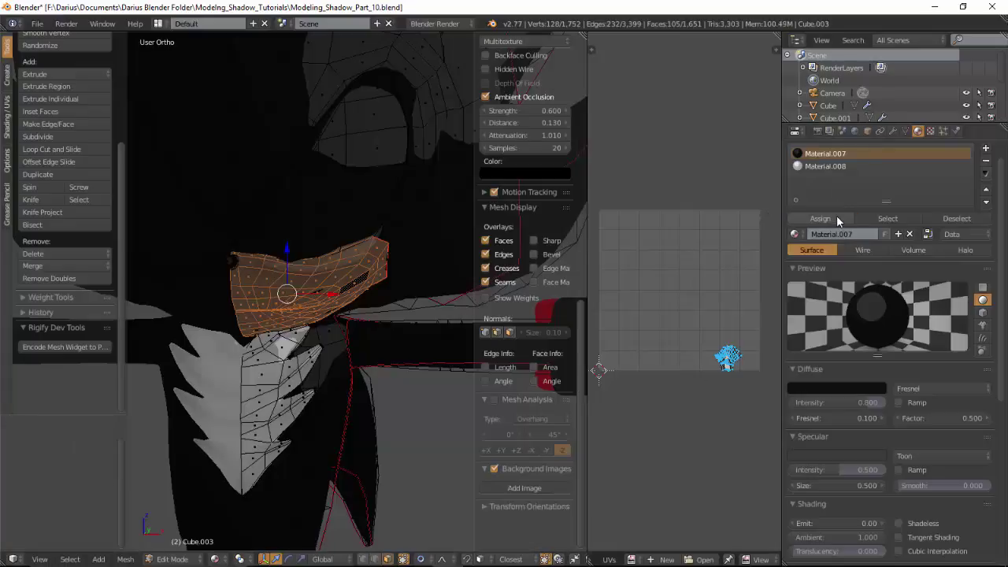
# - Assign a new slot to the mouth faces with a new orange-tan diffuse material
pyautogui.click(985, 149)
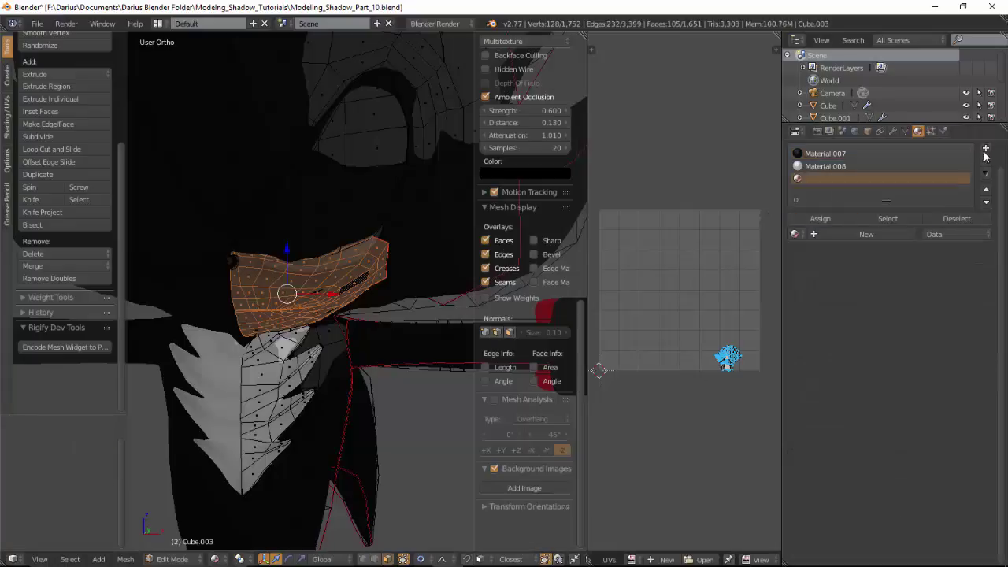
pyautogui.click(816, 217)
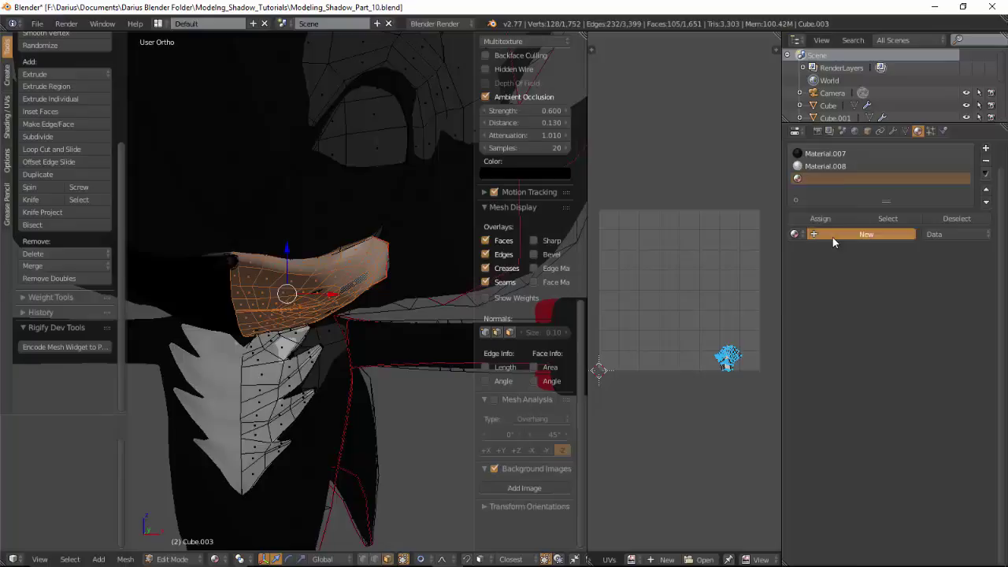
pyautogui.click(832, 235)
pyautogui.click(856, 388)
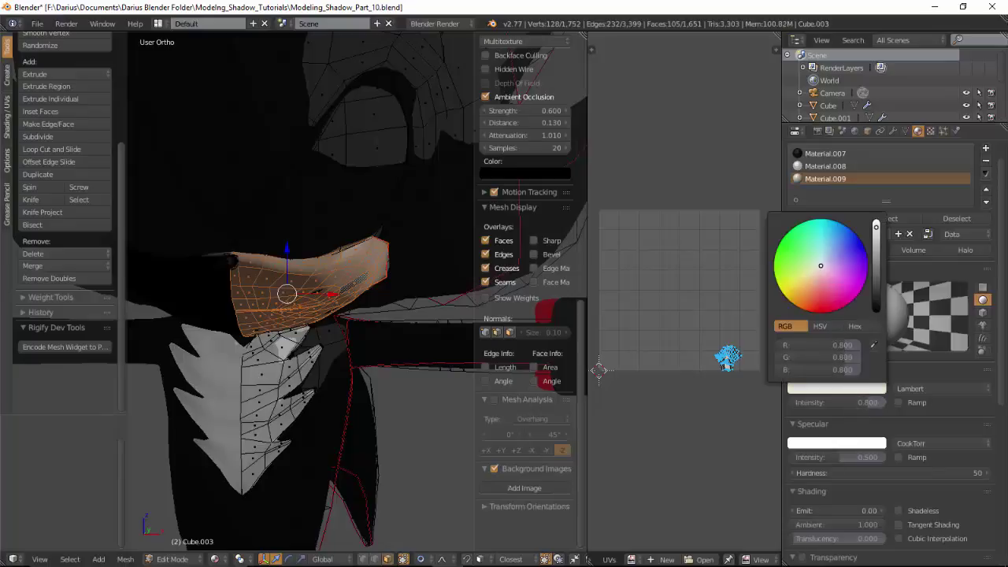
pyautogui.moveTo(820, 265); pyautogui.dragTo(811, 299)
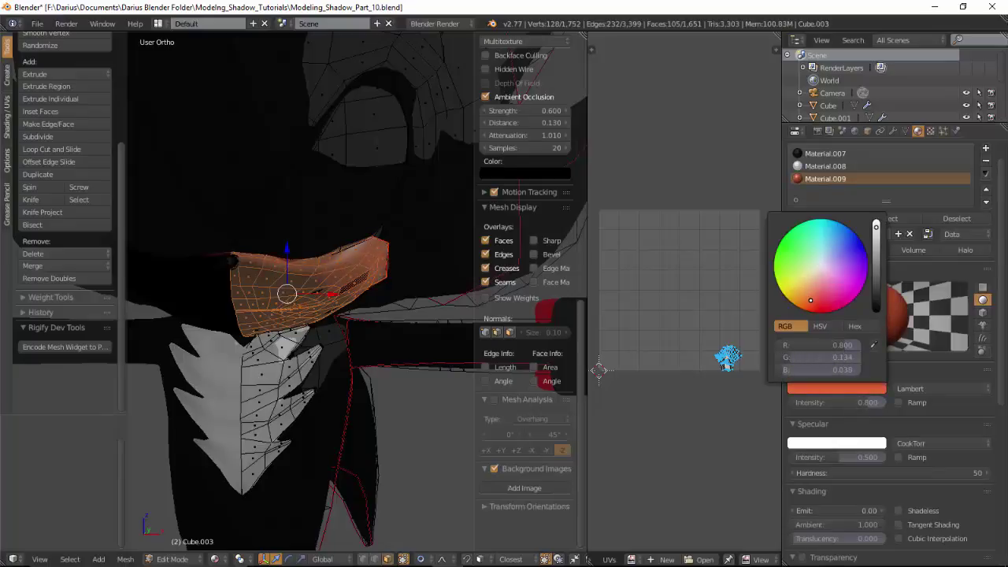
pyautogui.click(876, 249)
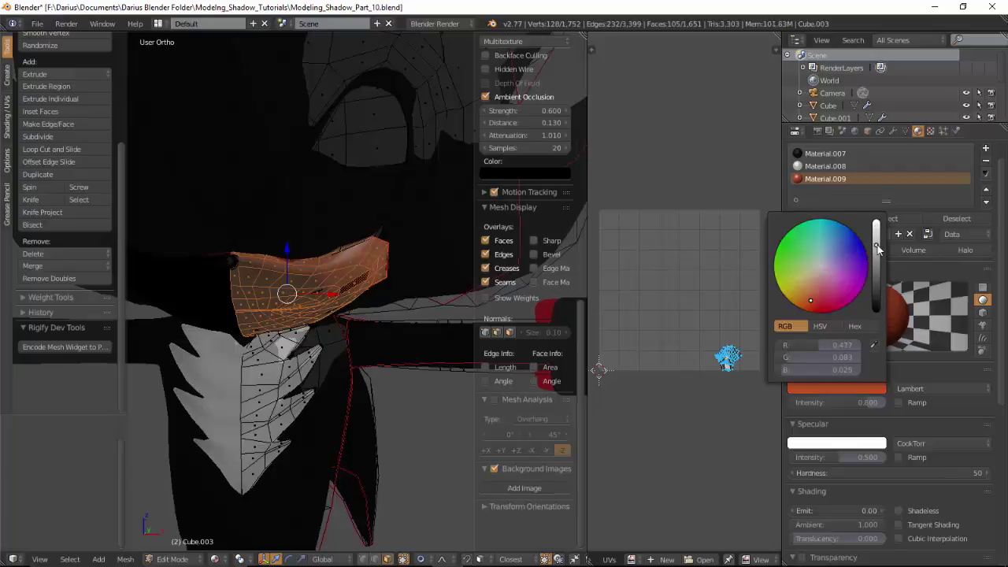
pyautogui.moveTo(810, 300); pyautogui.dragTo(804, 293)
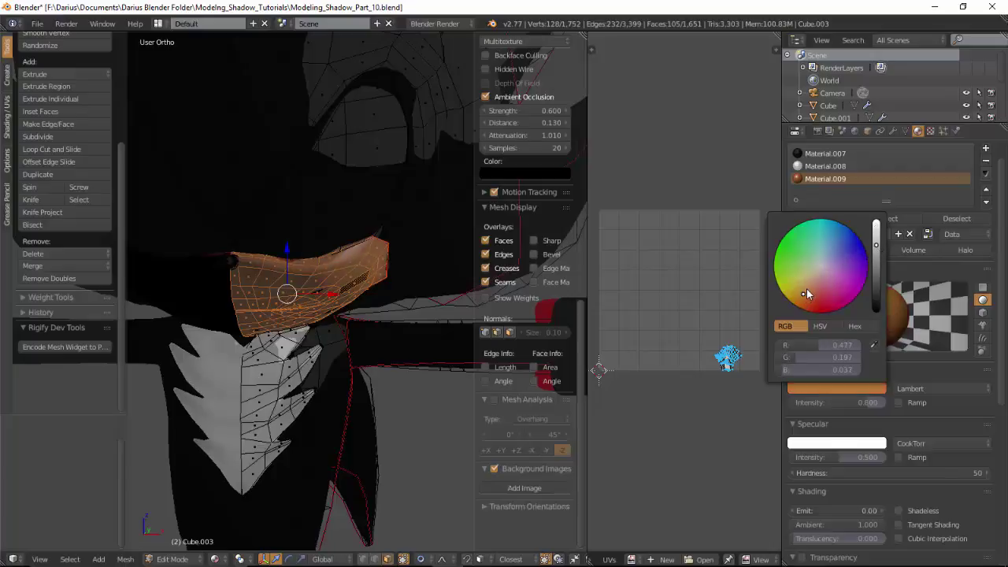
# - Match the specular colour to the orange, with Fresnel diffuse and Toon specular shading
pyautogui.click(837, 441)
pyautogui.click(880, 381)
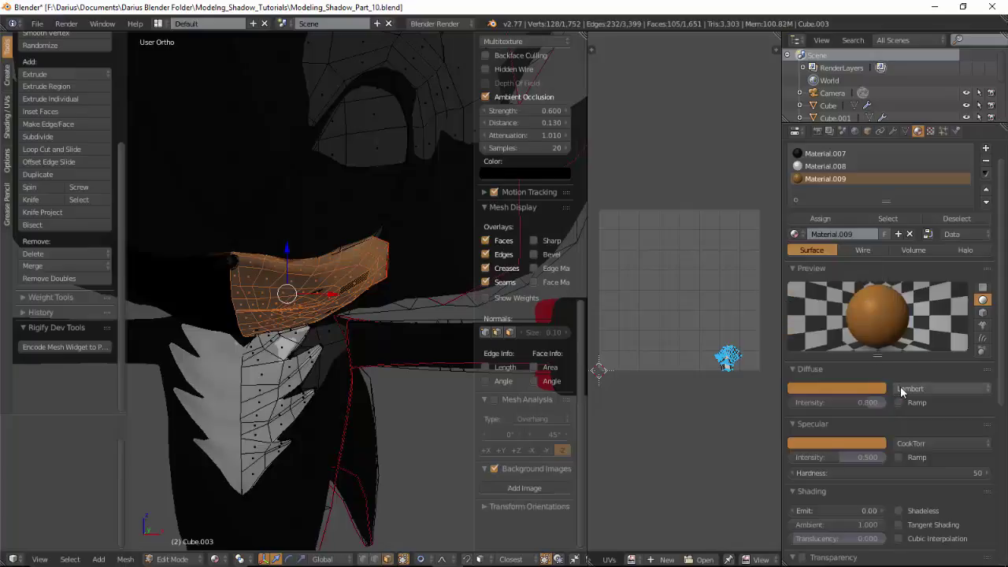
pyautogui.click(903, 389)
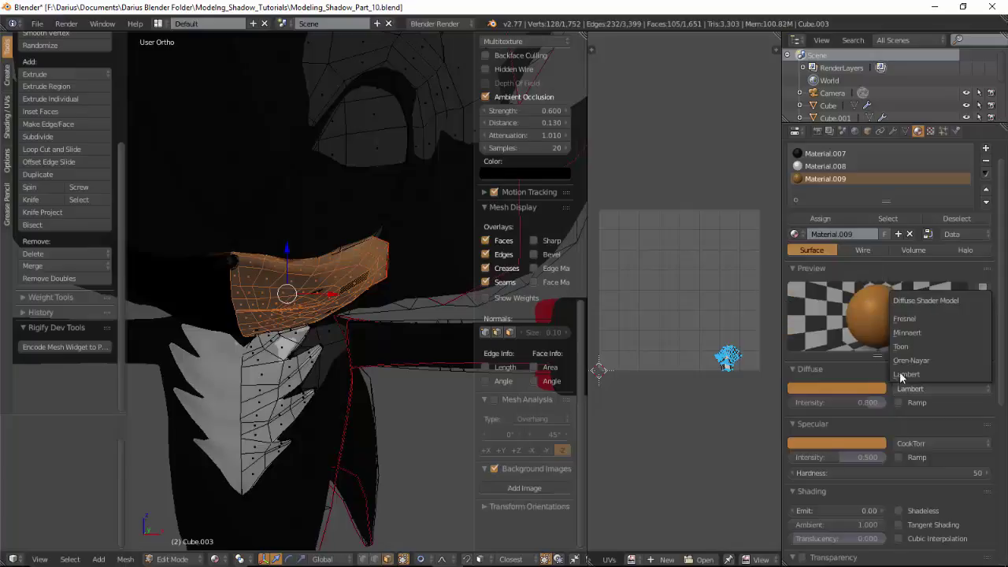
pyautogui.click(904, 319)
pyautogui.click(929, 456)
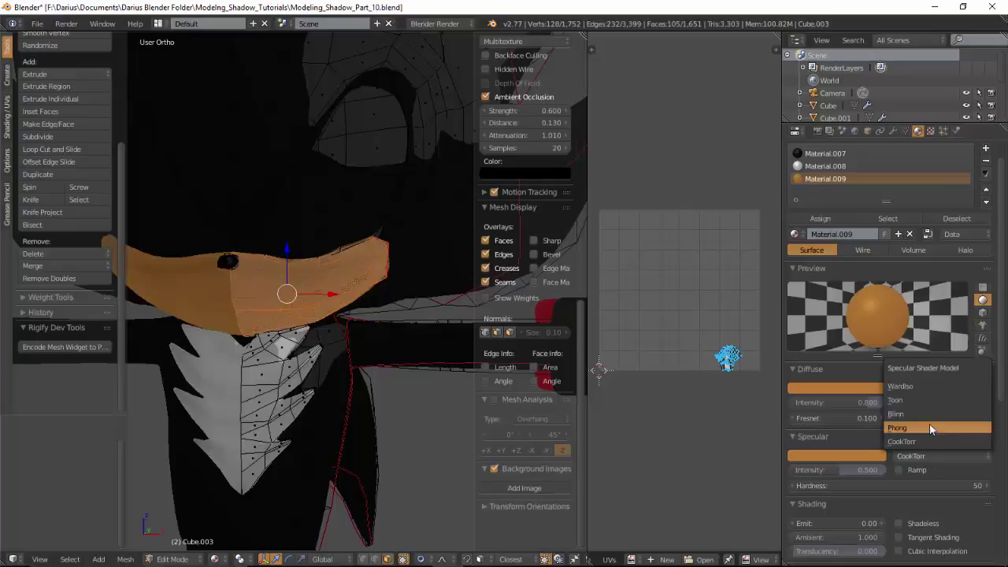
pyautogui.click(930, 400)
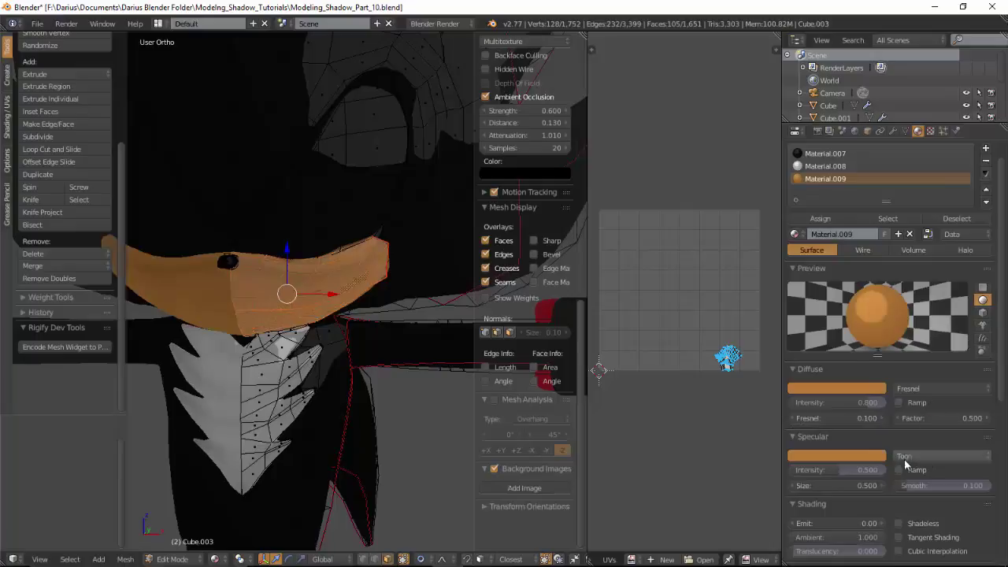
# - Select the linked eye region and give it a new shadeless white Material.010 in a new slot
pyautogui.rightClick(355, 178)
pyautogui.hotkey('ctrl', 'l')
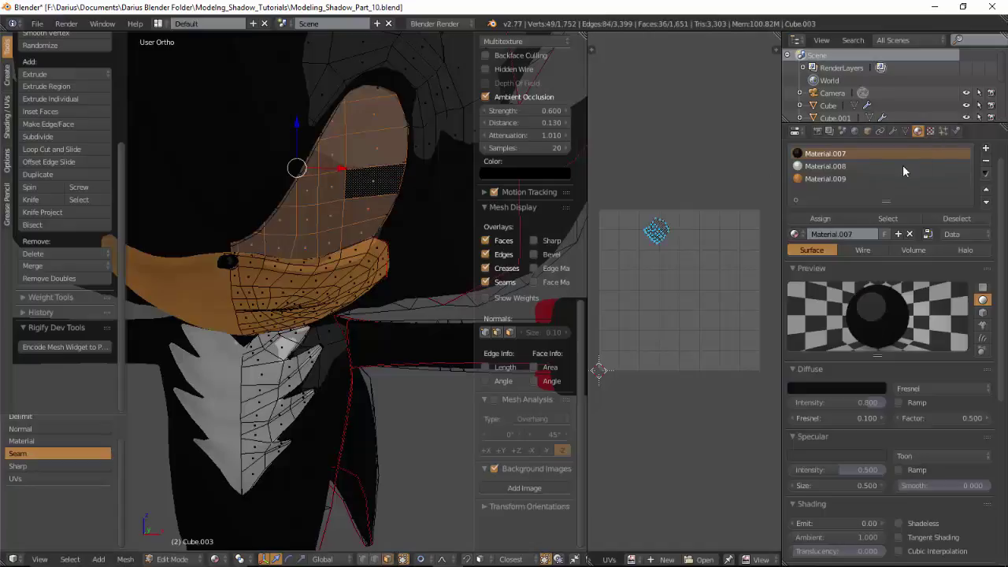
pyautogui.click(836, 218)
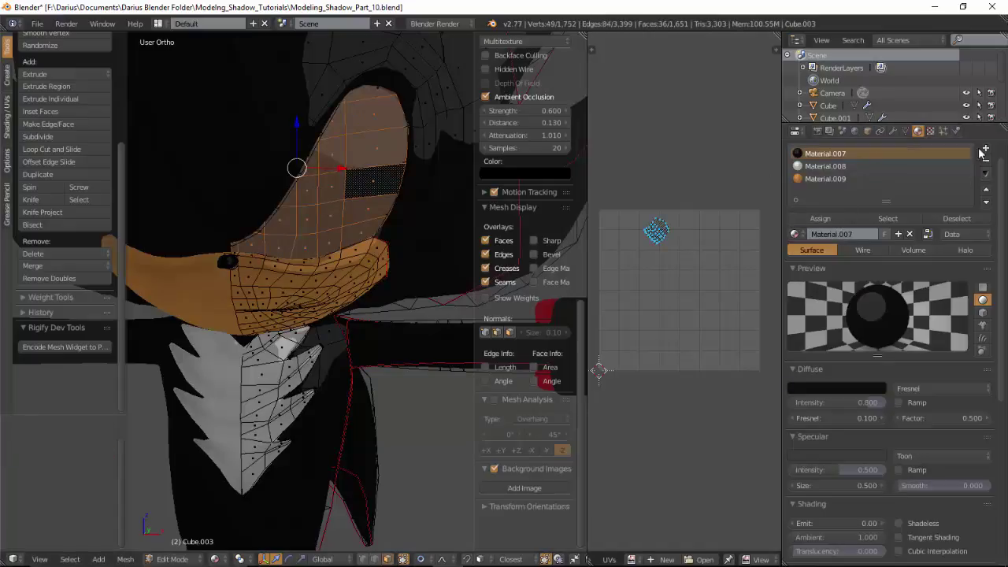
pyautogui.click(984, 149)
pyautogui.click(835, 219)
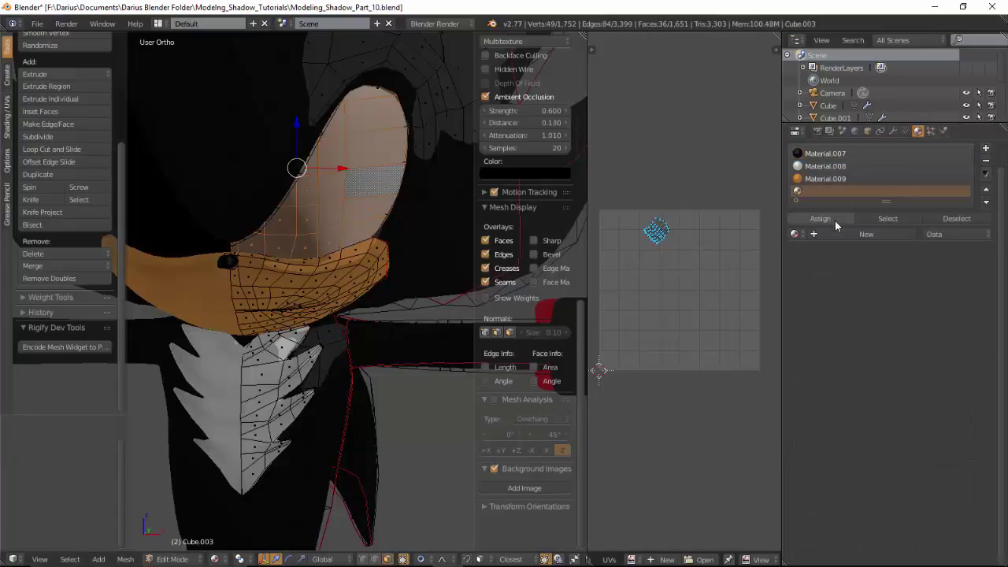
pyautogui.click(838, 232)
pyautogui.click(910, 509)
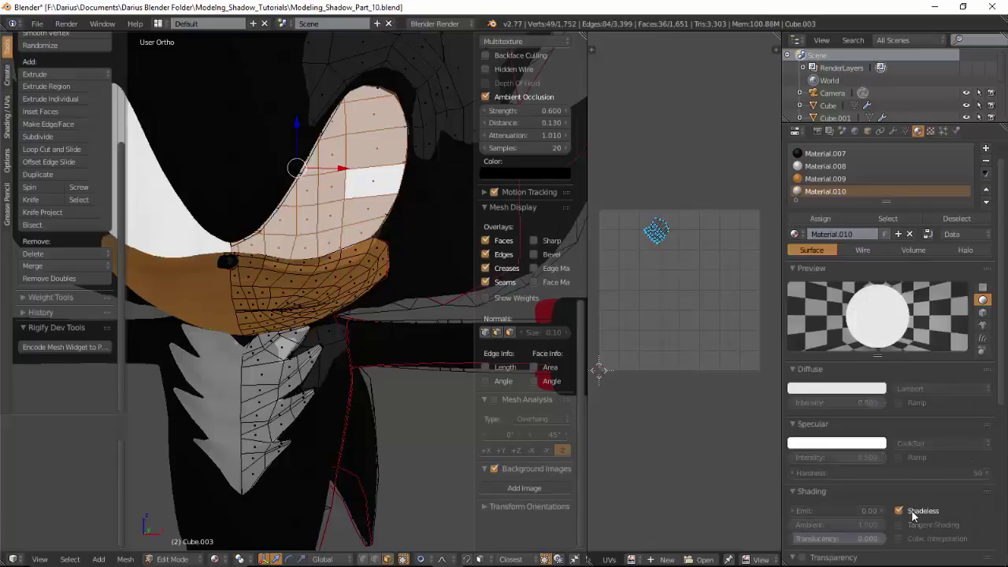
# - Deselect all faces, view the whole character and return to Object Mode
pyautogui.scroll(-3, 368, 302)
pyautogui.scroll(-3, 366, 299)
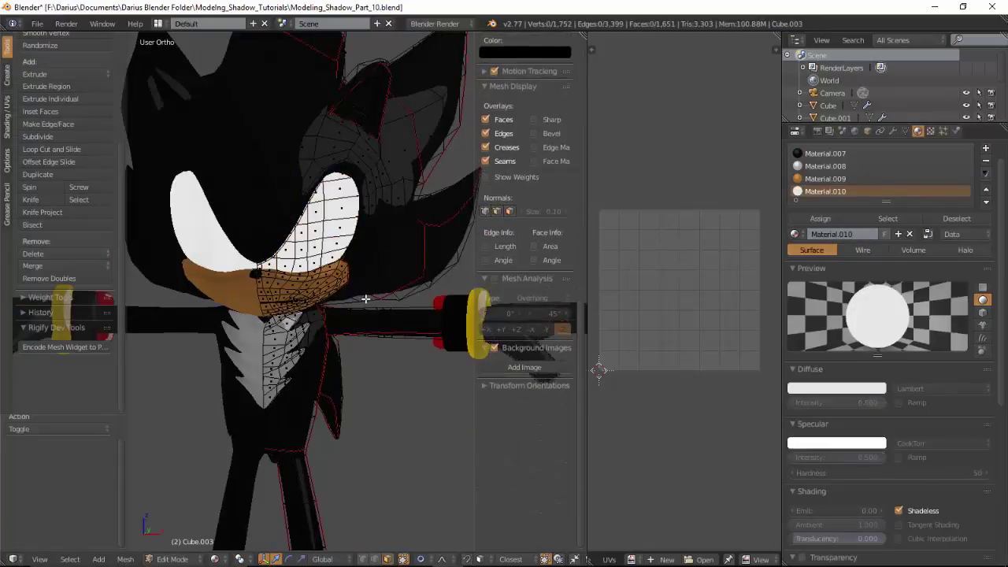
pyautogui.press('a')
pyautogui.moveTo(366, 299)
pyautogui.mouseDown(button='middle')
pyautogui.moveTo(335, 317)
pyautogui.moveTo(429, 299)
pyautogui.moveTo(431, 270)
pyautogui.moveTo(275, 305)
pyautogui.moveTo(477, 322)
pyautogui.moveTo(435, 309)
pyautogui.moveTo(277, 317)
pyautogui.moveTo(355, 324)
pyautogui.mouseUp(button='middle')
pyautogui.press('Tab')
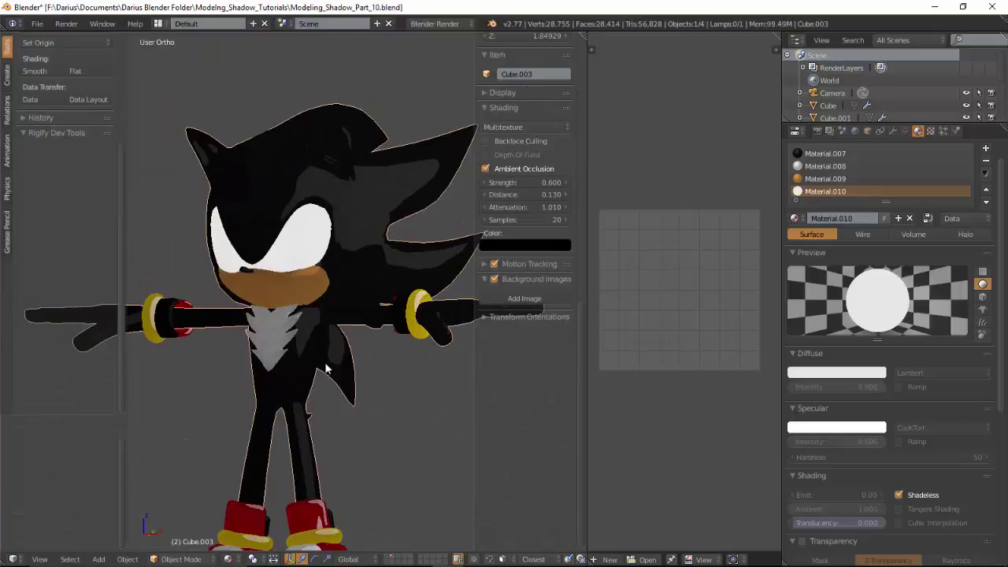
# - Orbit to a front view and make the black Material.007 active in the slot list
pyautogui.moveTo(327, 368)
pyautogui.mouseDown(button='middle')
pyautogui.moveTo(342, 296)
pyautogui.moveTo(315, 342)
pyautogui.moveTo(385, 331)
pyautogui.moveTo(344, 340)
pyautogui.moveTo(542, 54)
pyautogui.mouseUp(button='middle')
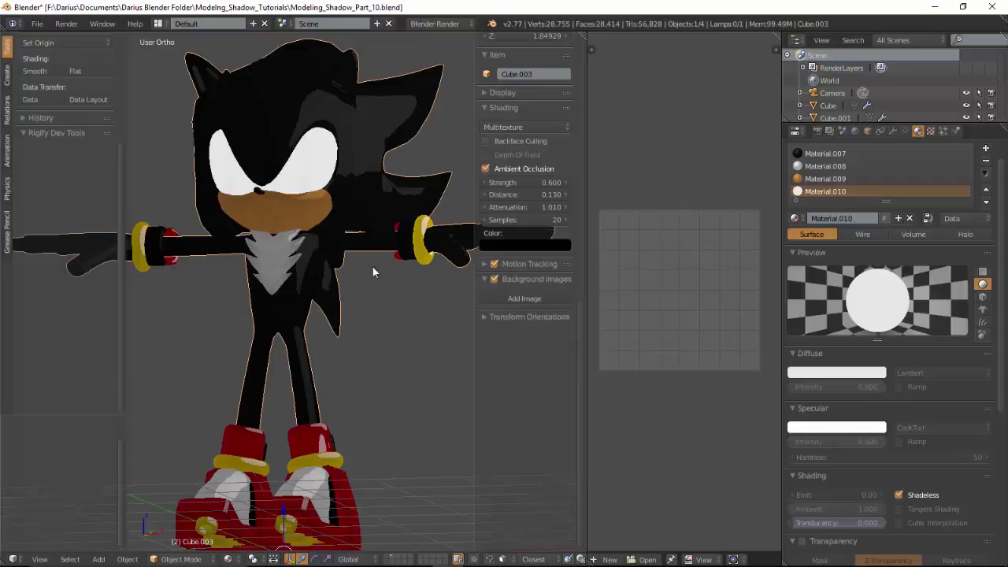
pyautogui.click(811, 154)
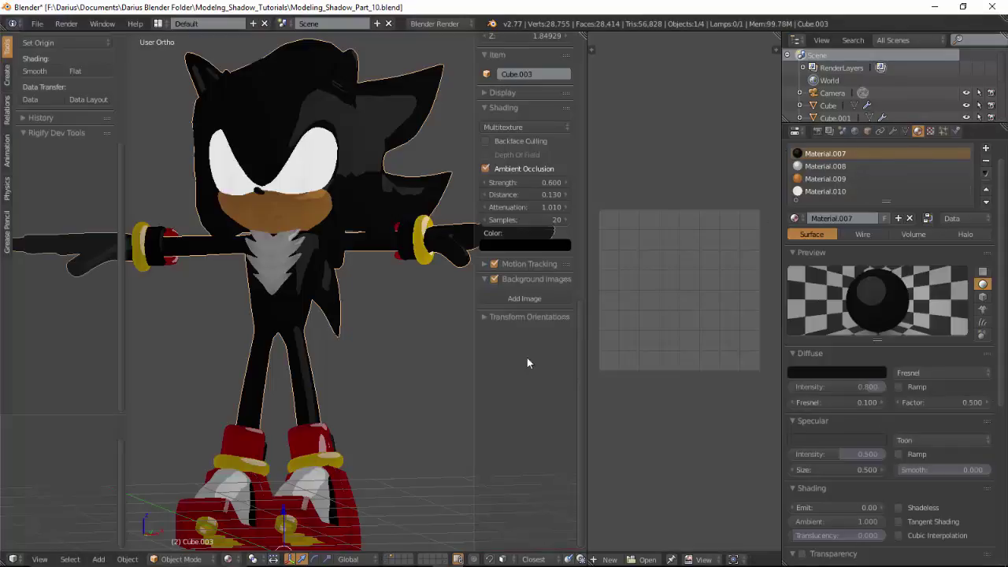
# - Enter Texture Paint mode with face-mask painting turned off and frame the model frontally
pyautogui.click(207, 561)
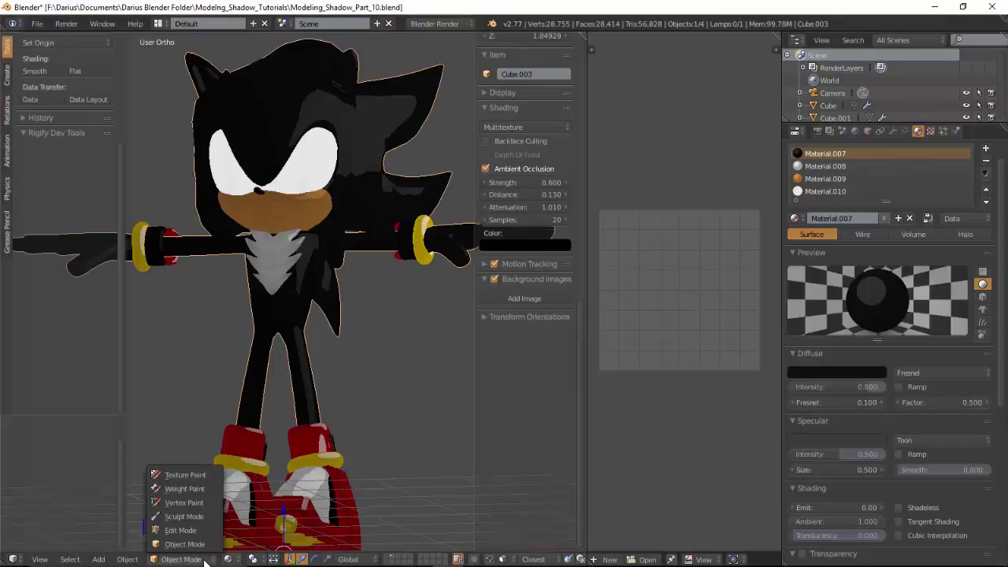
pyautogui.click(199, 476)
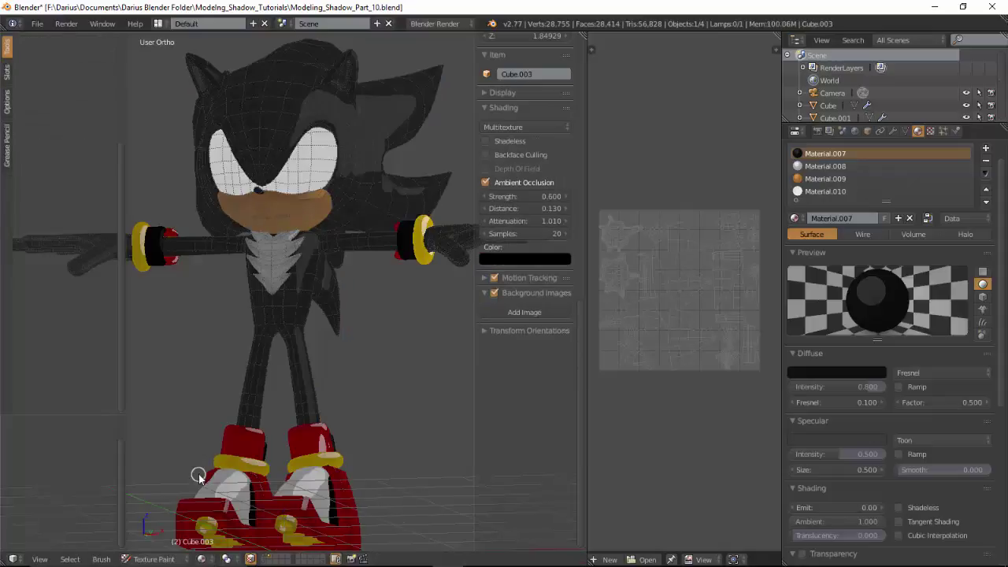
pyautogui.click(249, 559)
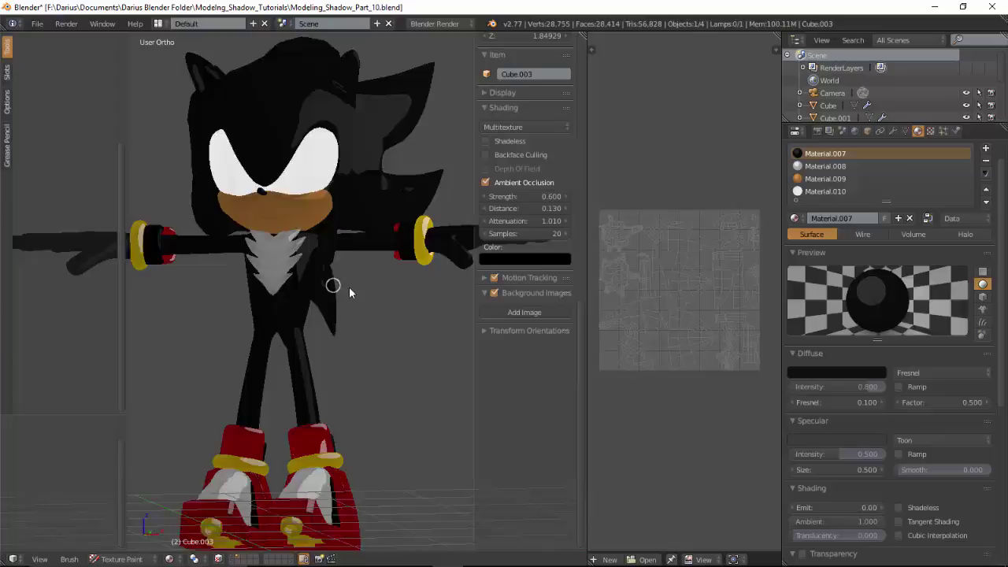
pyautogui.moveTo(350, 293); pyautogui.dragTo(361, 255, button='middle')
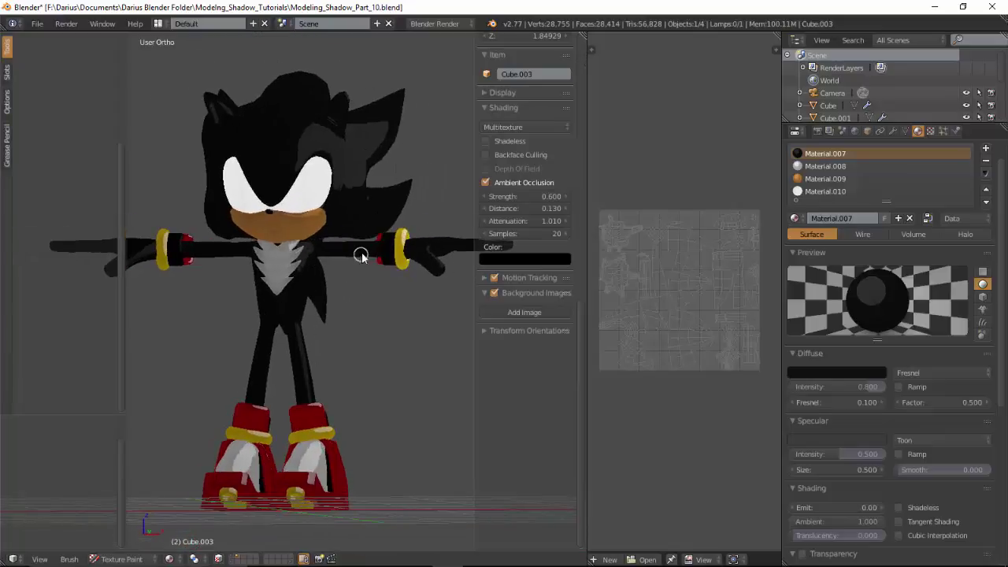
pyautogui.keyDown('shift'); pyautogui.moveTo(227, 245); pyautogui.dragTo(241, 254, button='middle'); pyautogui.keyUp('shift')
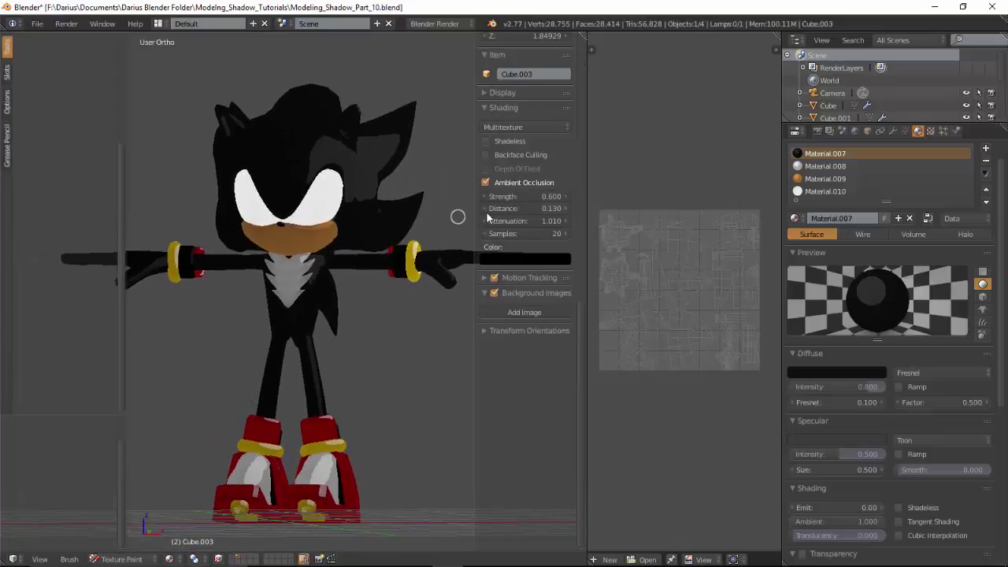
# - Open the Viewport Shading choices
pyautogui.click(171, 559)
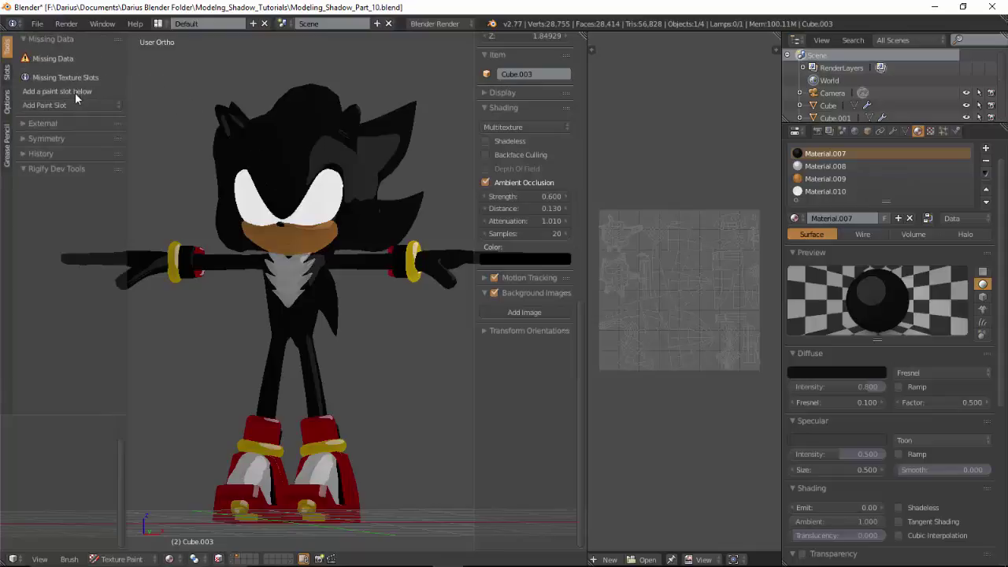
# - Rename Material.007 in the Slots tab to 'Shadows Skin'
pyautogui.click(8, 72)
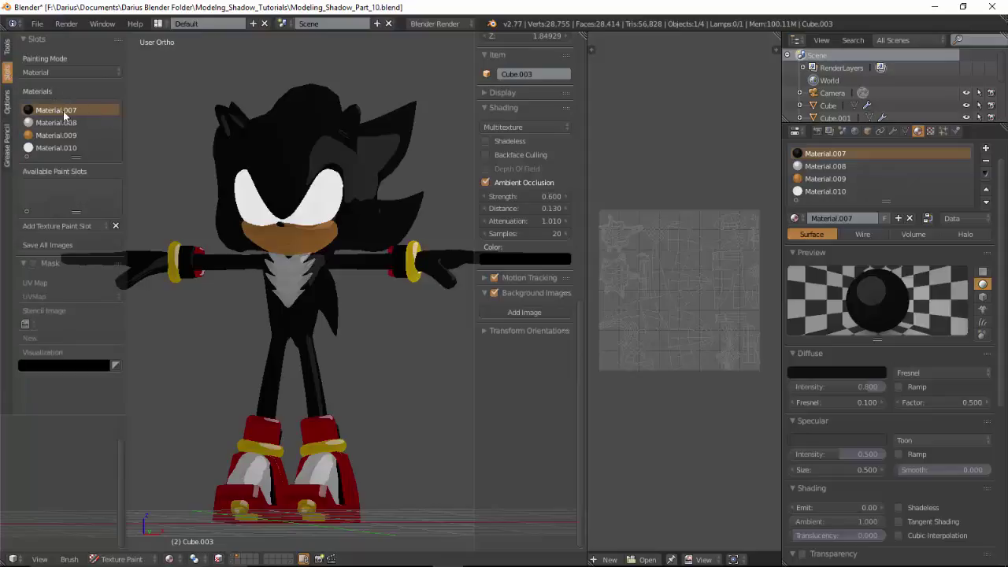
pyautogui.doubleClick(821, 154)
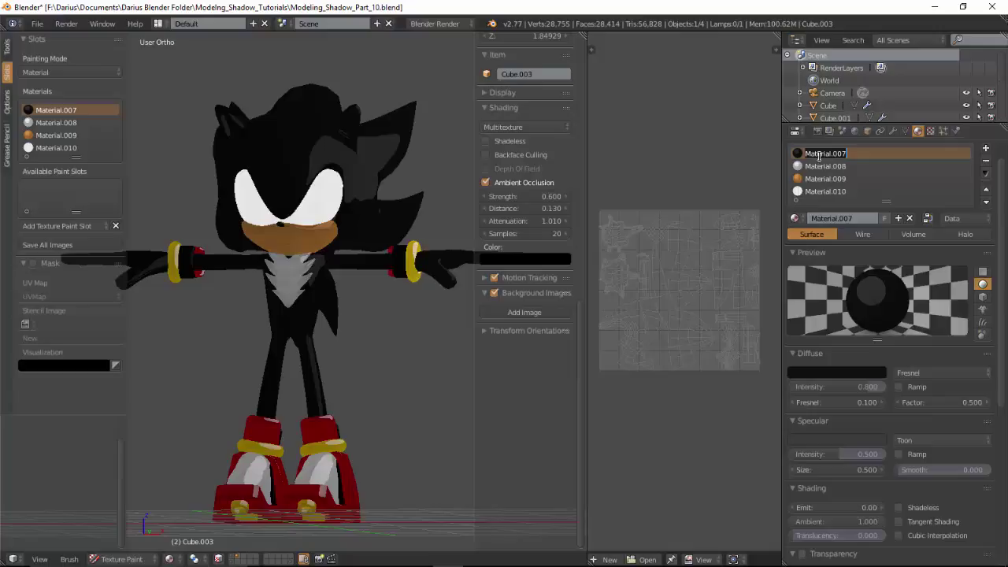
pyautogui.write('Shadows Skin')
pyautogui.press('Return')
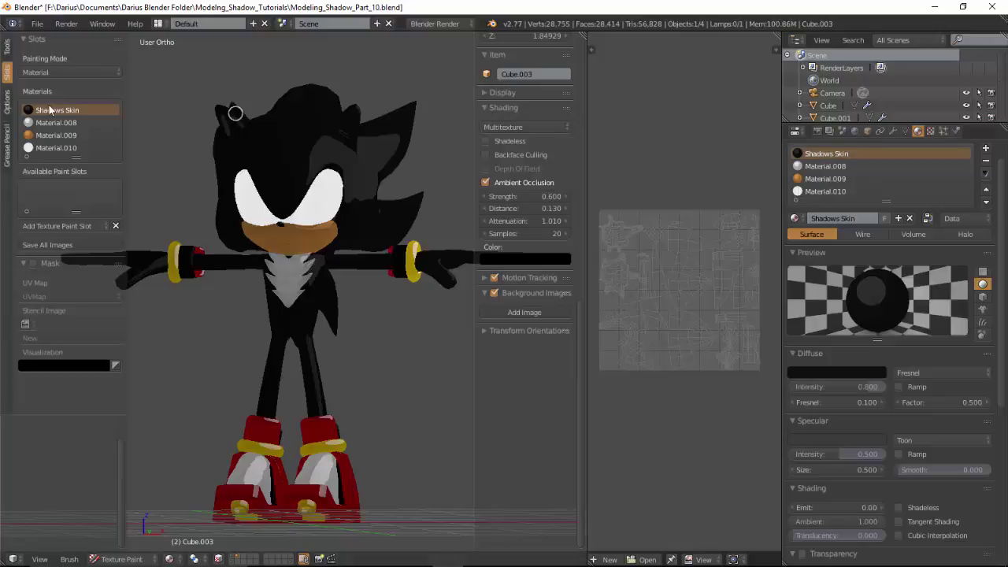
# - Add a Diffuse Color texture paint slot sized 2048 × 2048
pyautogui.click(56, 225)
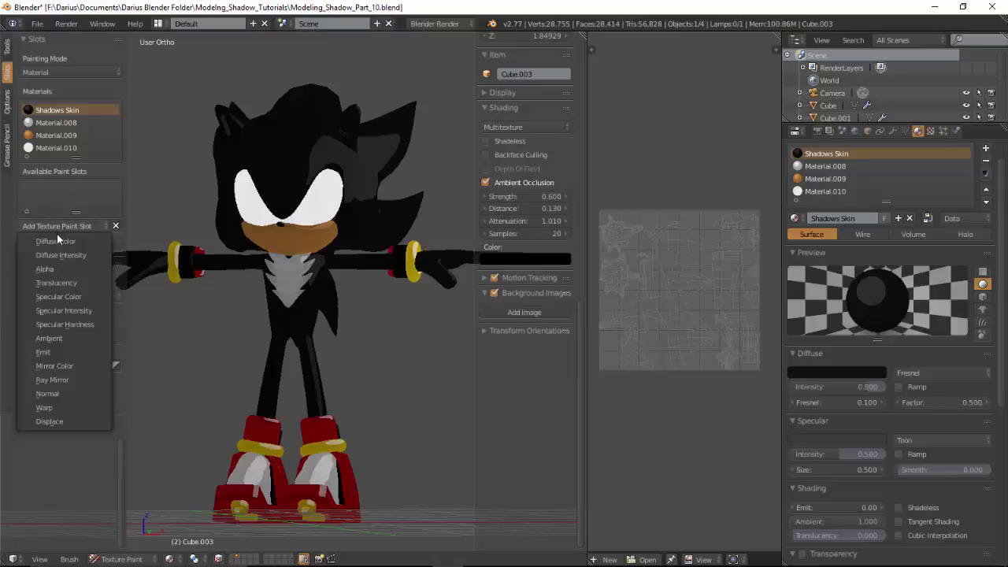
pyautogui.click(59, 240)
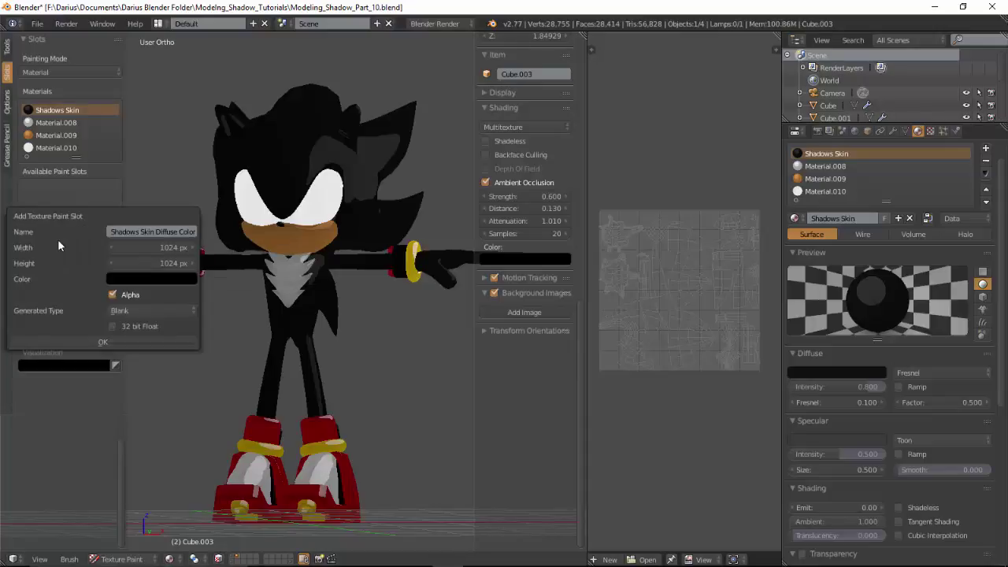
pyautogui.click(170, 247)
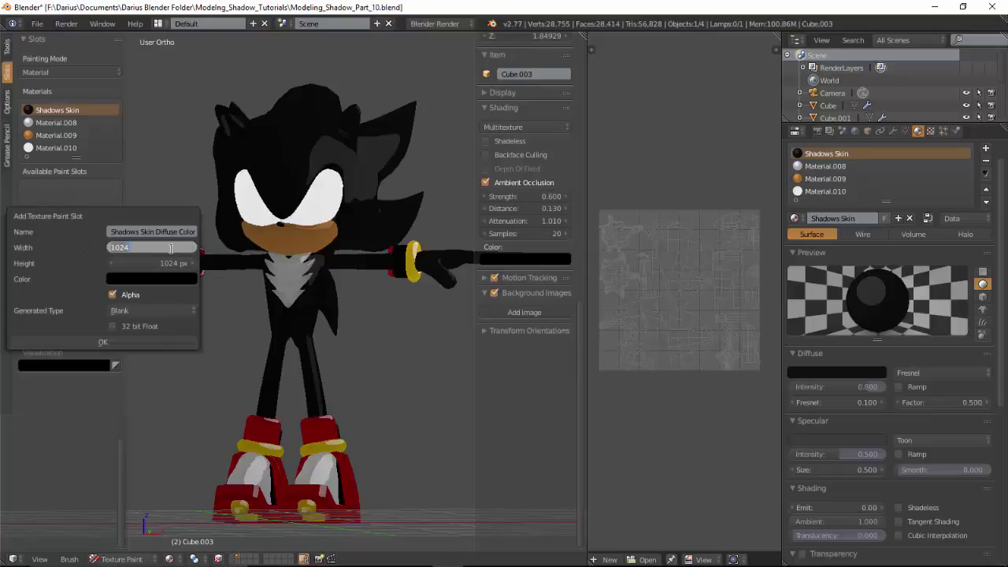
pyautogui.write('2048')
pyautogui.press('Tab')
pyautogui.write('20')
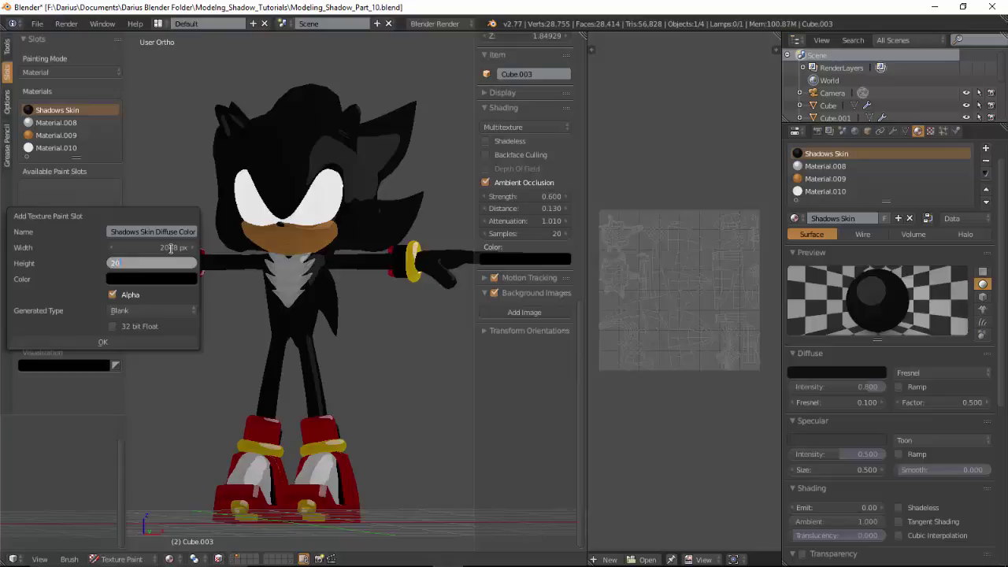
pyautogui.press('Return')
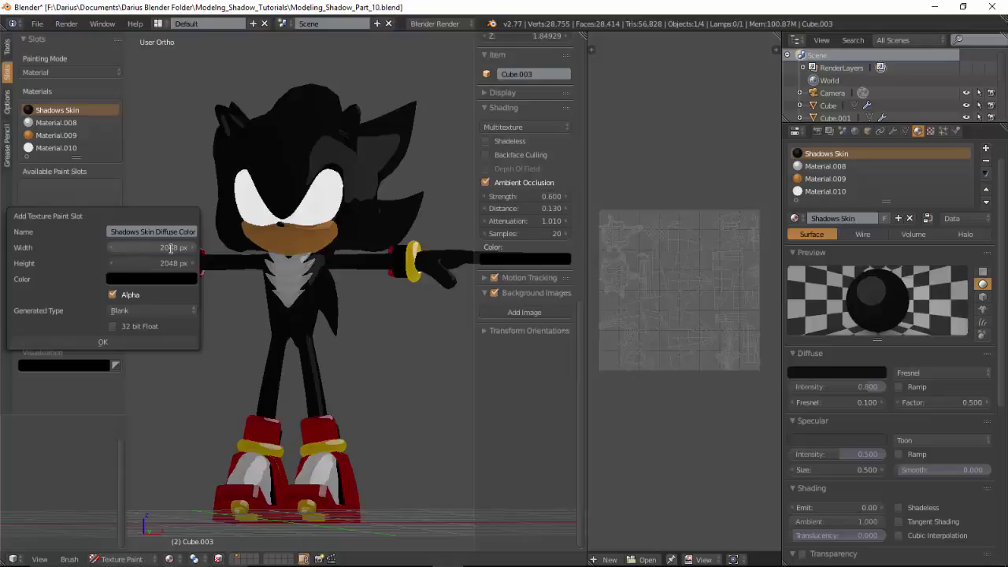
# - Create the black Shadows Skin diffuse texture and display it in the image editor
pyautogui.click(158, 344)
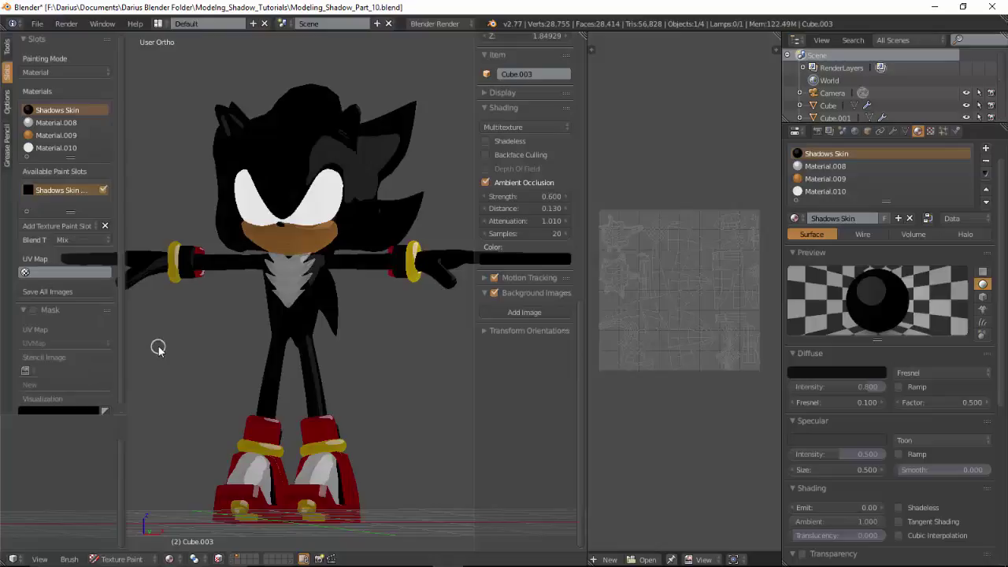
pyautogui.click(68, 190)
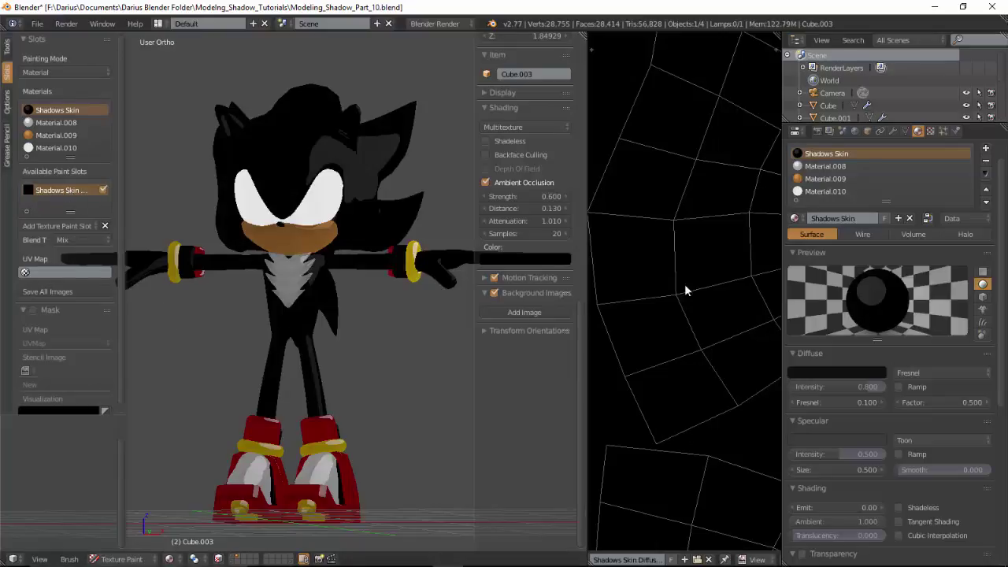
pyautogui.scroll(-1, 693, 289)
pyautogui.scroll(-2, 701, 288)
pyautogui.scroll(-2, 702, 288)
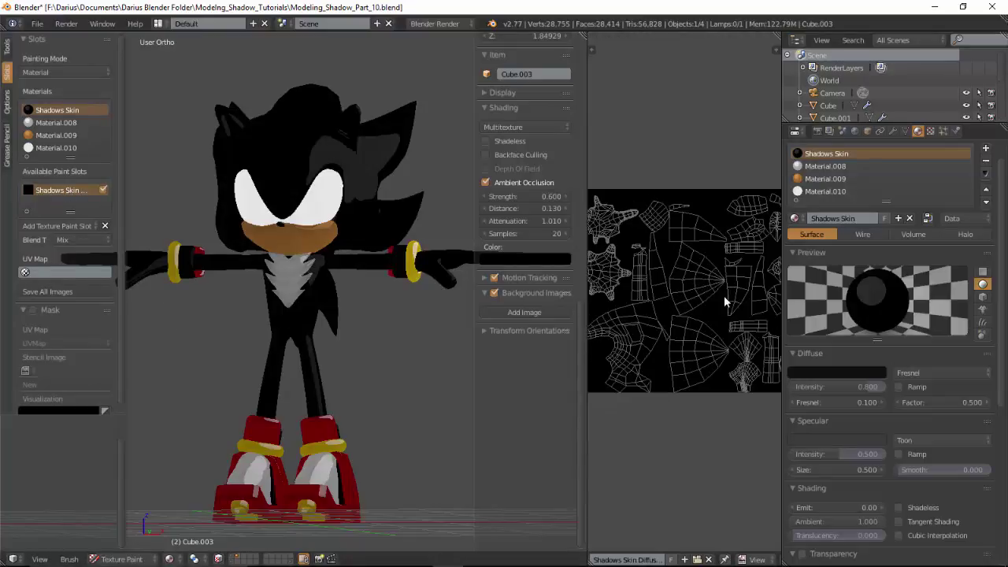
pyautogui.scroll(-1, 724, 302)
pyautogui.scroll(-1, 722, 299)
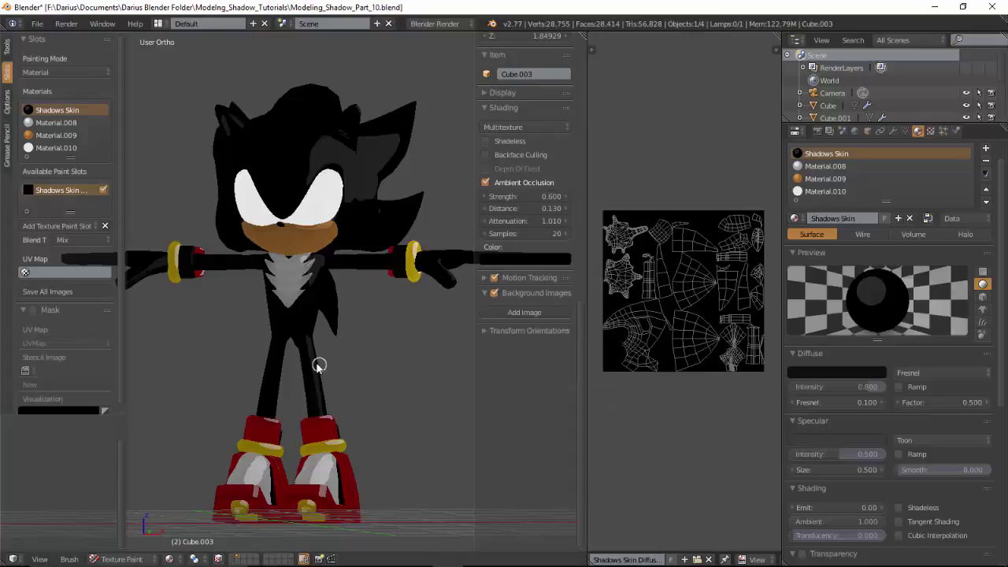
pyautogui.scroll(2, 321, 306)
pyautogui.scroll(3, 321, 306)
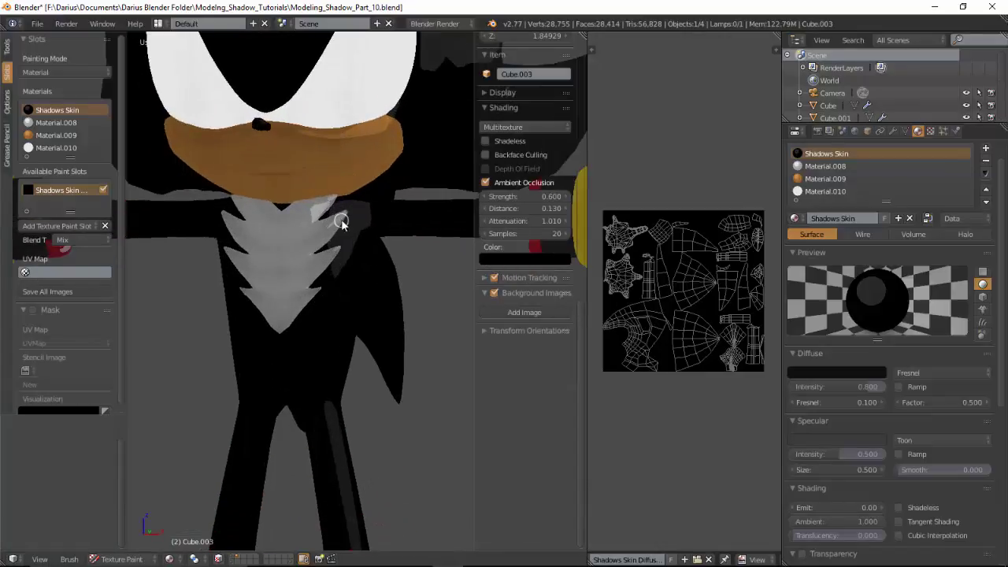
pyautogui.keyDown('shift'); pyautogui.scroll(1, 341, 252); pyautogui.keyUp('shift')
pyautogui.keyDown('shift'); pyautogui.scroll(2, 315, 277); pyautogui.keyUp('shift')
pyautogui.keyDown('shift'); pyautogui.scroll(1, 288, 281); pyautogui.keyUp('shift')
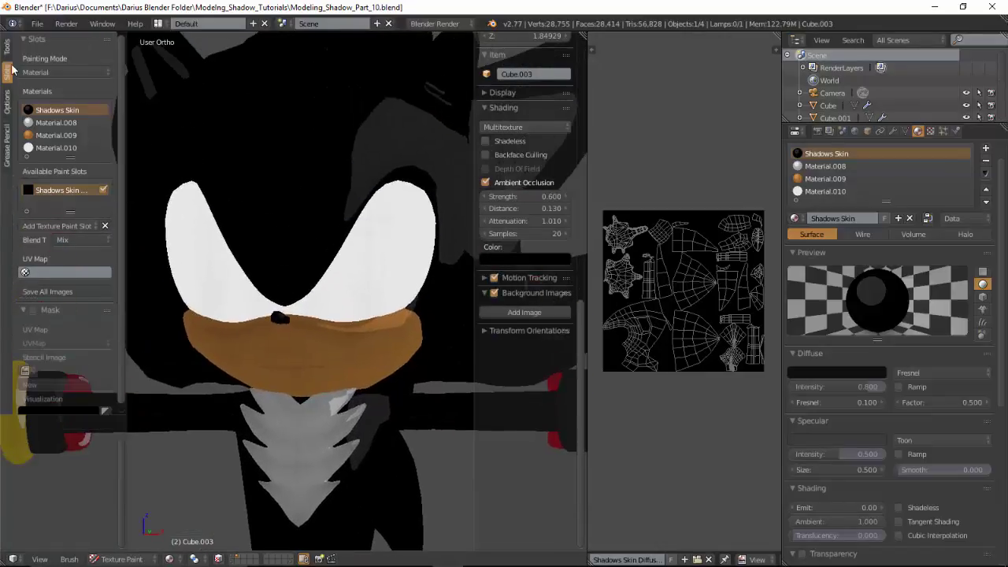
pyautogui.keyDown('ctrl'); pyautogui.scroll(1, 11, 70); pyautogui.keyUp('ctrl')
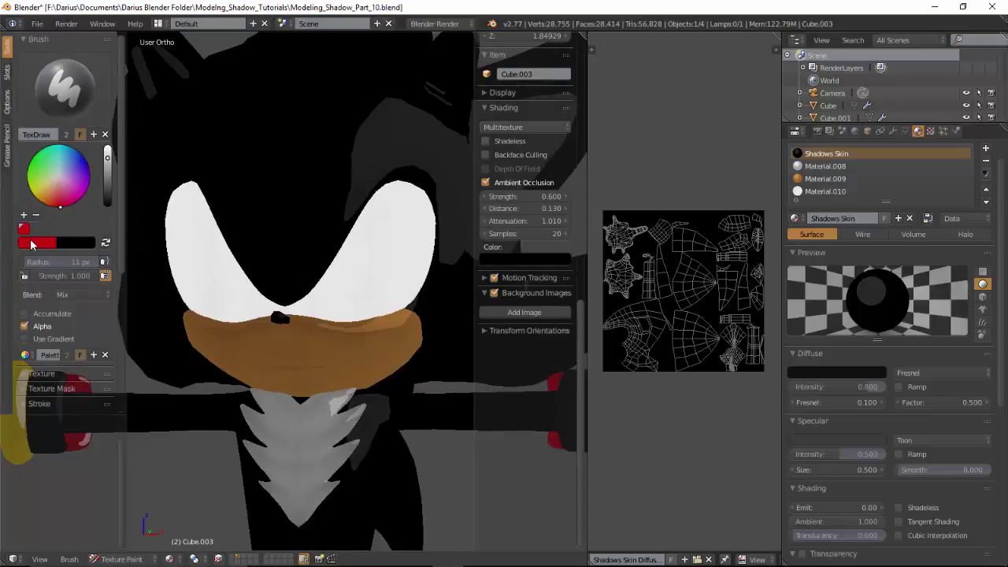
pyautogui.keyDown('shift'); pyautogui.scroll(1, 327, 220); pyautogui.keyUp('shift')
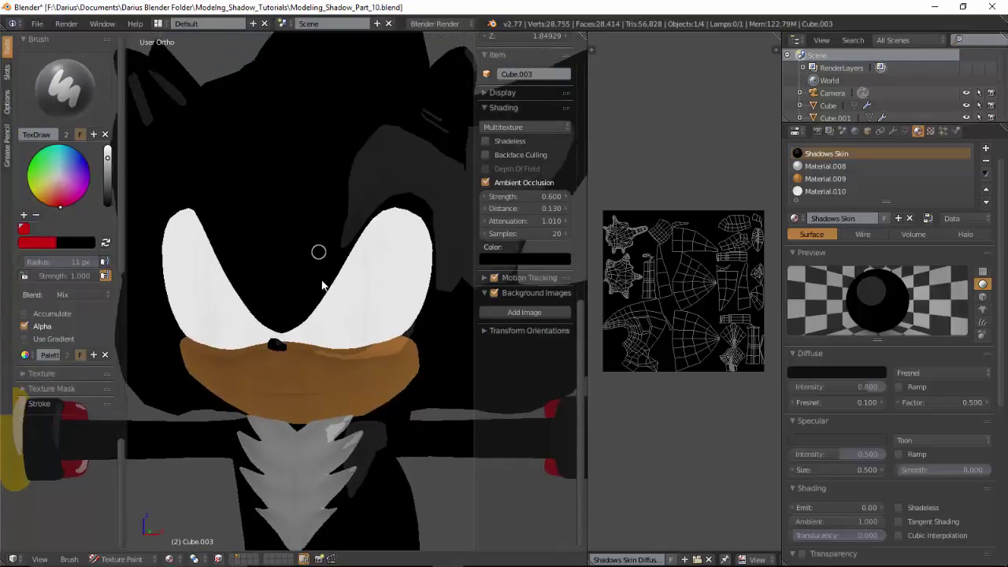
pyautogui.keyDown('shift'); pyautogui.scroll(1, 299, 232); pyautogui.keyUp('shift')
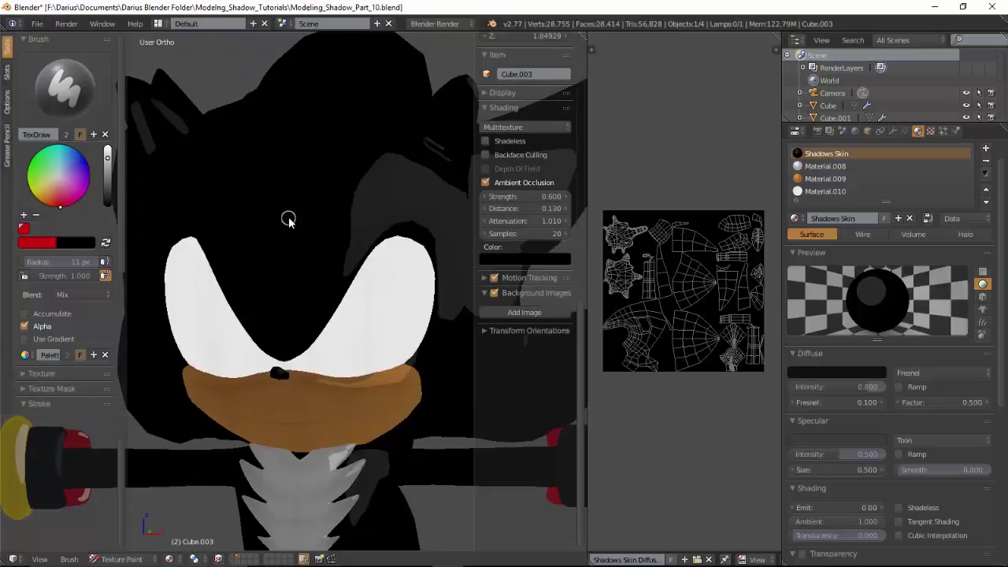
# - View the head from the front, then from above, and zoom in
pyautogui.press('KP_1')
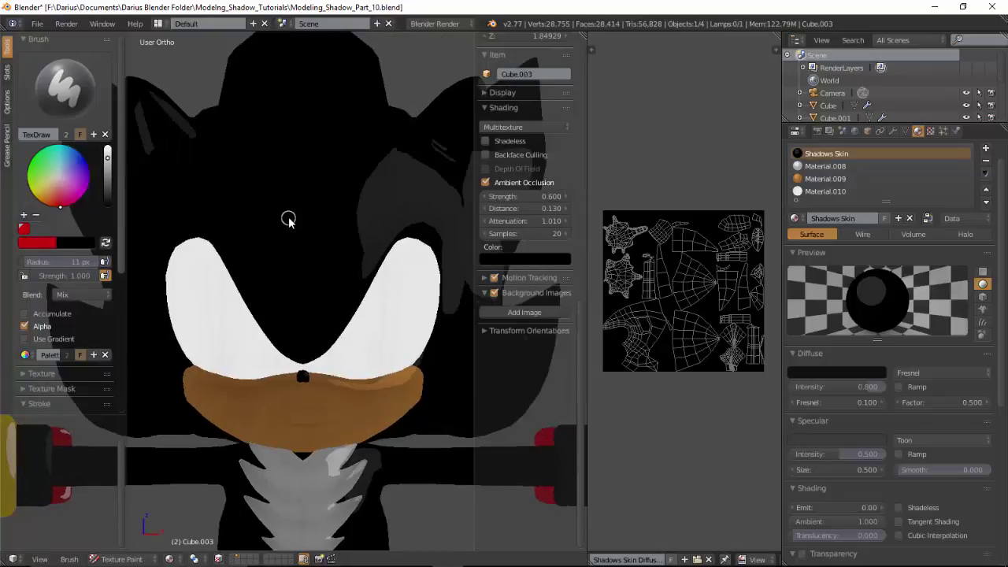
pyautogui.press('KP_7')
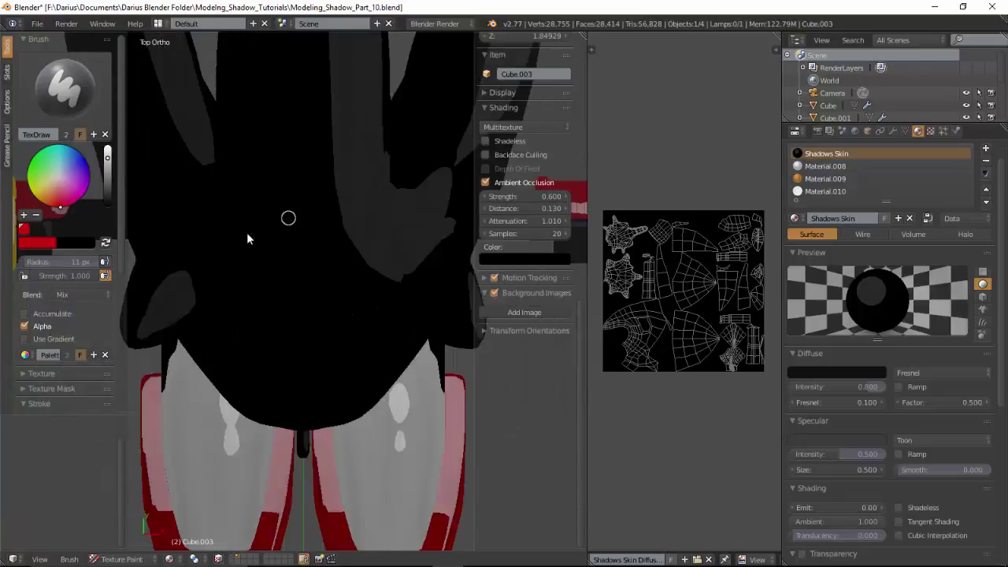
pyautogui.scroll(-1, 103, 274)
pyautogui.scroll(-1, 107, 296)
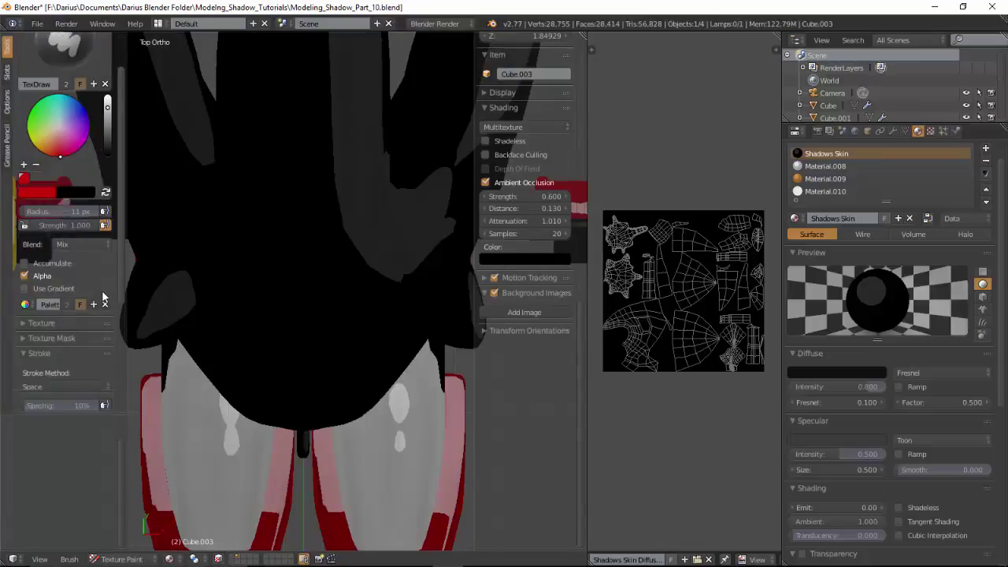
pyautogui.scroll(-3, 102, 296)
pyautogui.scroll(-4, 79, 292)
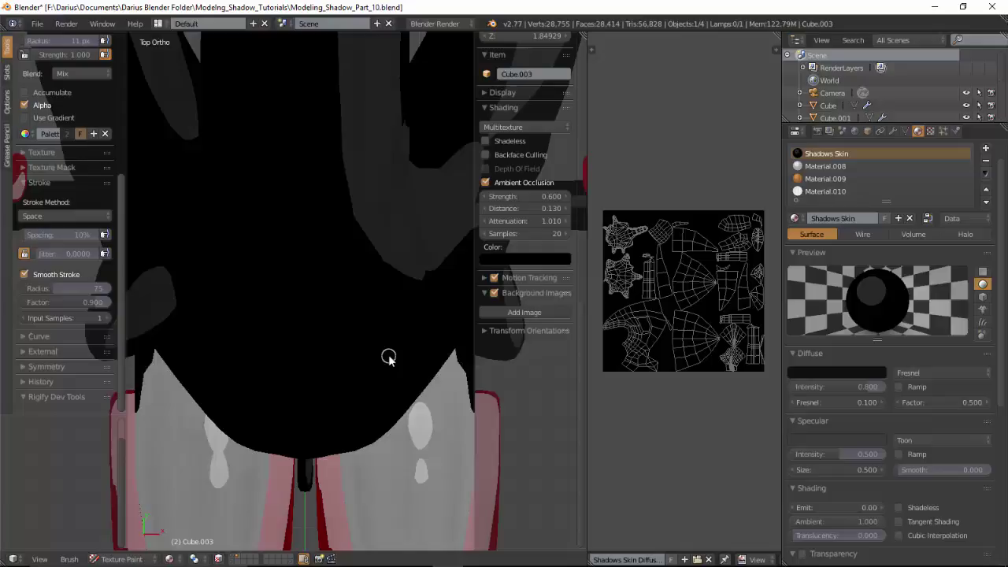
# - Set the paint brush radius to 4 px
pyautogui.scroll(-3, 331, 271)
pyautogui.scroll(-2, 342, 220)
pyautogui.scroll(-2, 346, 276)
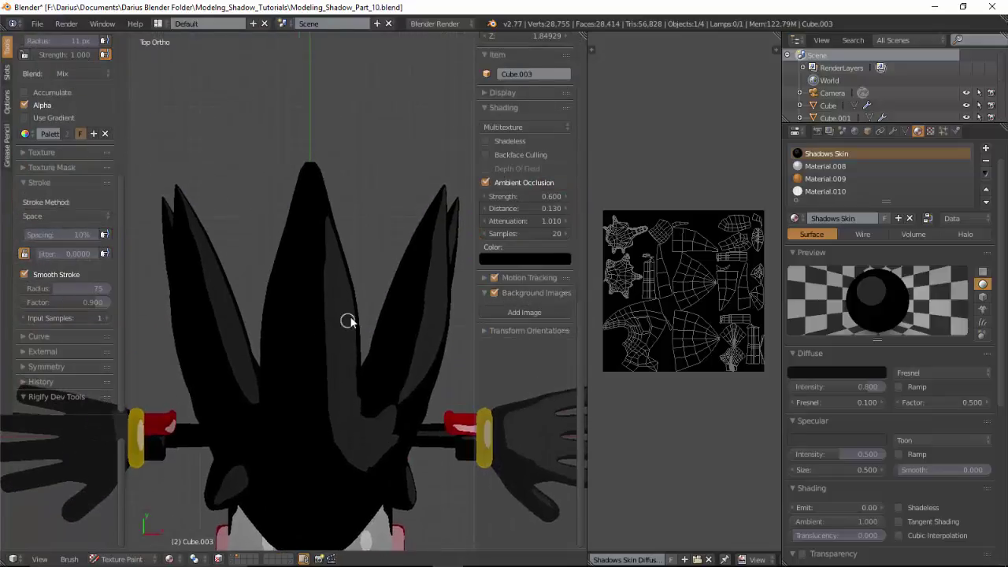
pyautogui.press('f')
pyautogui.click(329, 304)
# - Paint a thin red line from the quill tip down around the central quill
pyautogui.scroll(3, 329, 304)
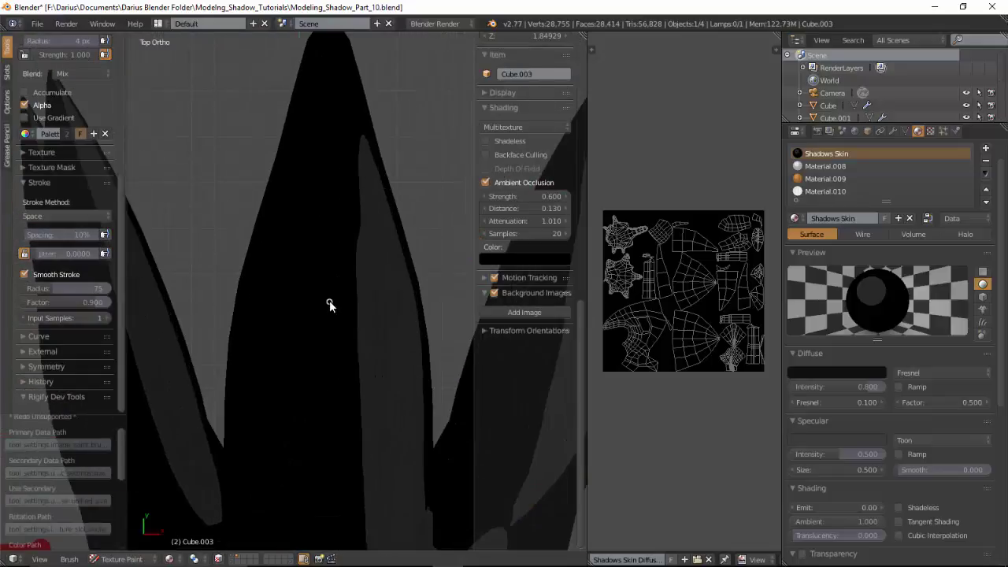
pyautogui.scroll(-1, 343, 178)
pyautogui.scroll(-1, 343, 229)
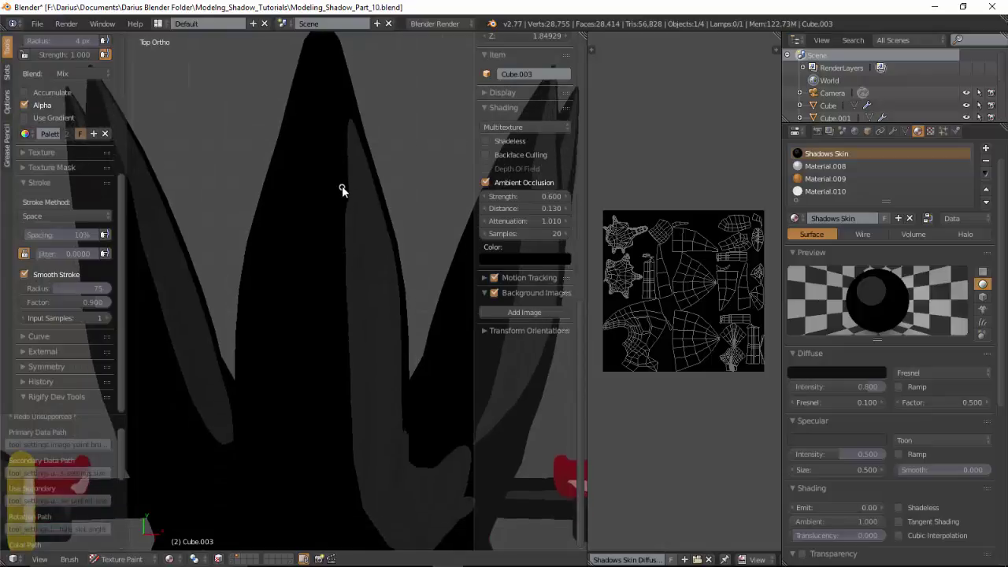
pyautogui.scroll(-1, 339, 213)
pyautogui.keyDown('shift'); pyautogui.scroll(-2, 340, 189); pyautogui.keyUp('shift')
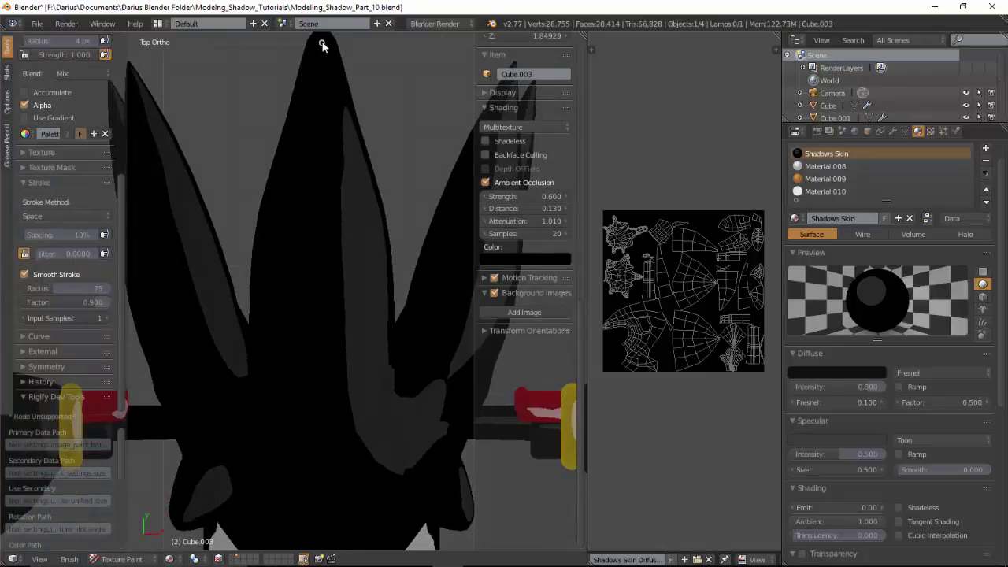
pyautogui.keyDown('shift'); pyautogui.scroll(-1, 335, 237); pyautogui.keyUp('shift')
pyautogui.keyDown('shift'); pyautogui.scroll(-1, 337, 244); pyautogui.keyUp('shift')
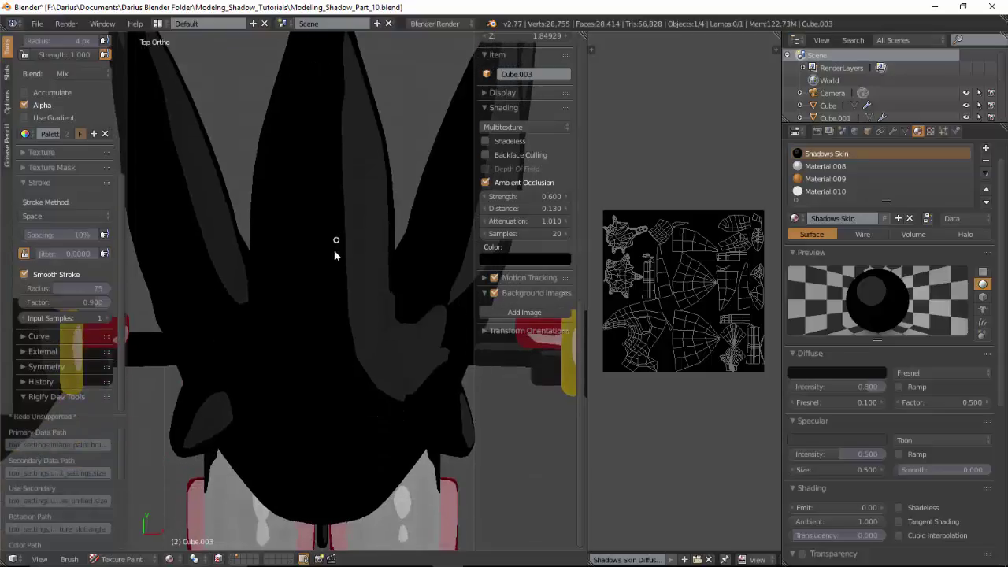
pyautogui.keyDown('shift'); pyautogui.scroll(-1, 331, 196); pyautogui.keyUp('shift')
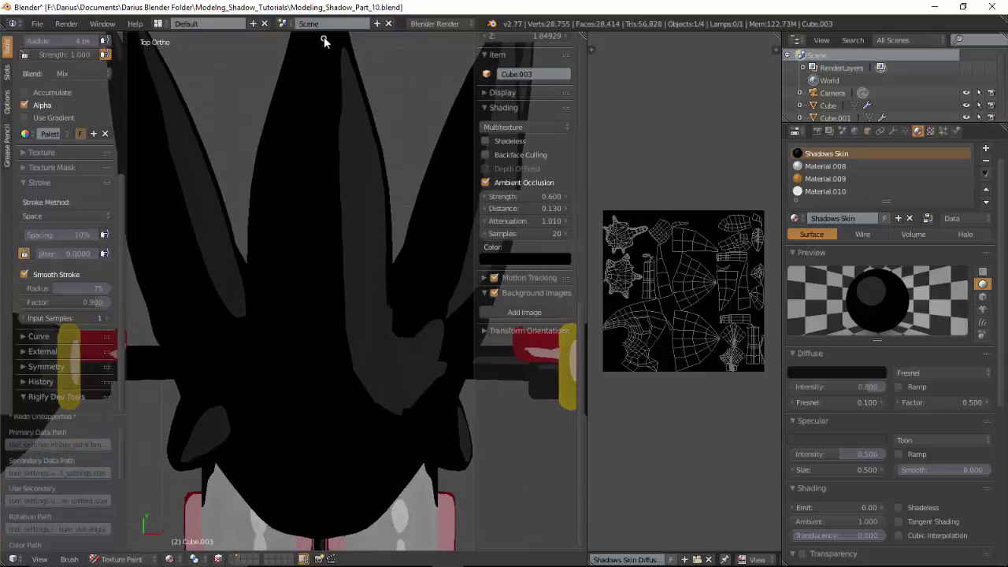
pyautogui.moveTo(324, 37); pyautogui.dragTo(355, 139)
pyautogui.moveTo(362, 228)
pyautogui.mouseDown()
pyautogui.moveTo(365, 485)
pyautogui.moveTo(349, 522)
pyautogui.moveTo(312, 559)
pyautogui.moveTo(281, 555)
pyautogui.mouseUp()
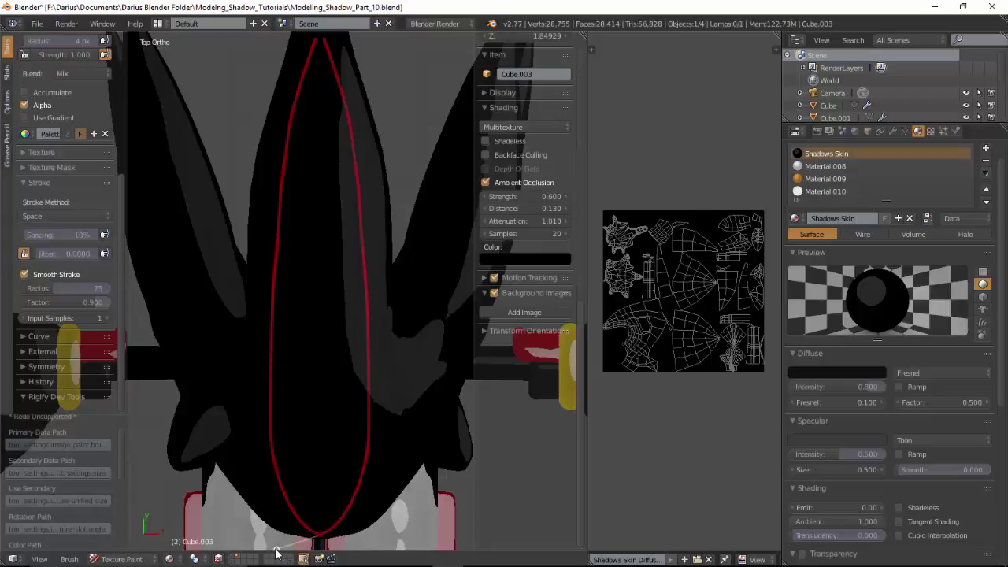
pyautogui.scroll(-3, 350, 487)
# - Uncheck Smooth Stroke in the texture brush's Stroke panel
pyautogui.moveTo(350, 486)
pyautogui.mouseDown(button='middle')
pyautogui.moveTo(299, 361)
pyautogui.moveTo(292, 371)
pyautogui.mouseUp(button='middle')
pyautogui.scroll(3, 292, 371)
pyautogui.scroll(3, 289, 329)
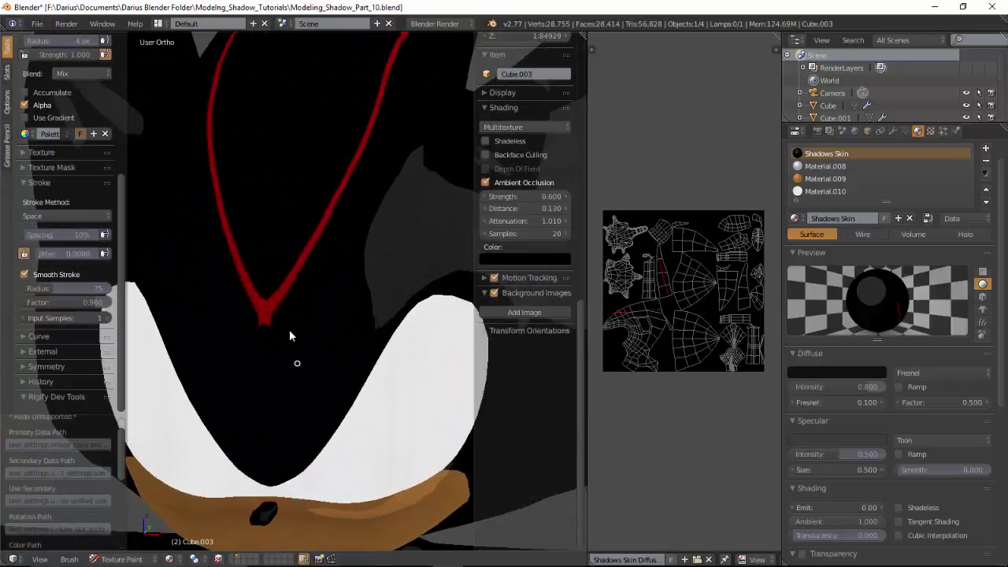
pyautogui.scroll(4, 34, 205)
pyautogui.scroll(3, 33, 205)
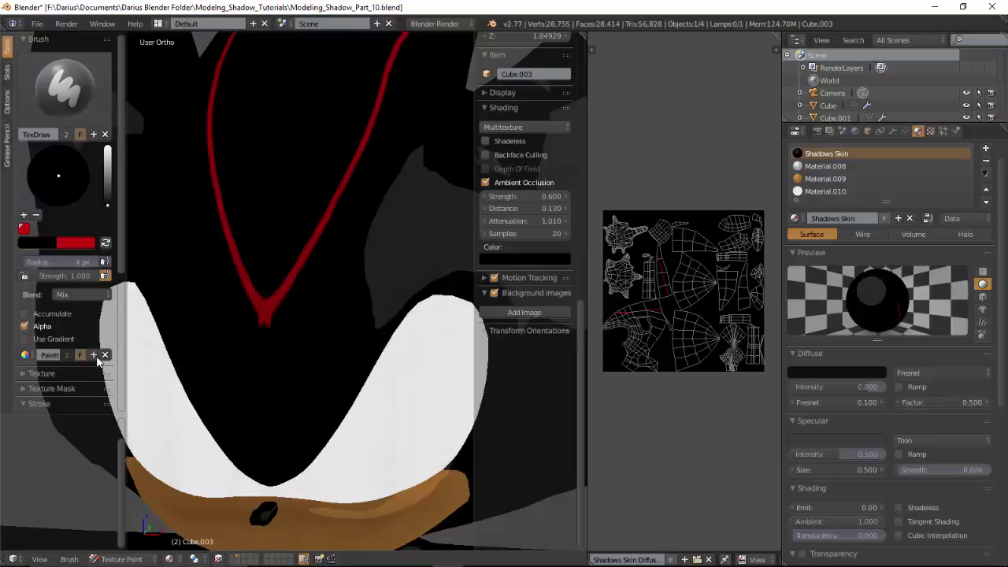
pyautogui.click(40, 403)
pyautogui.scroll(-4, 35, 360)
pyautogui.scroll(-1, 35, 360)
pyautogui.scroll(-1, 40, 349)
pyautogui.click(25, 274)
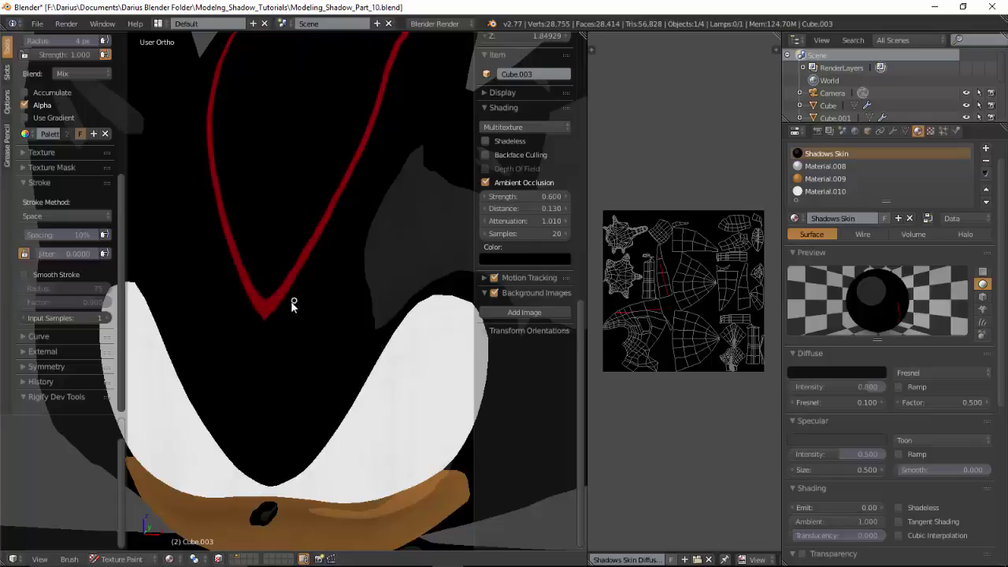
pyautogui.scroll(-5, 265, 344)
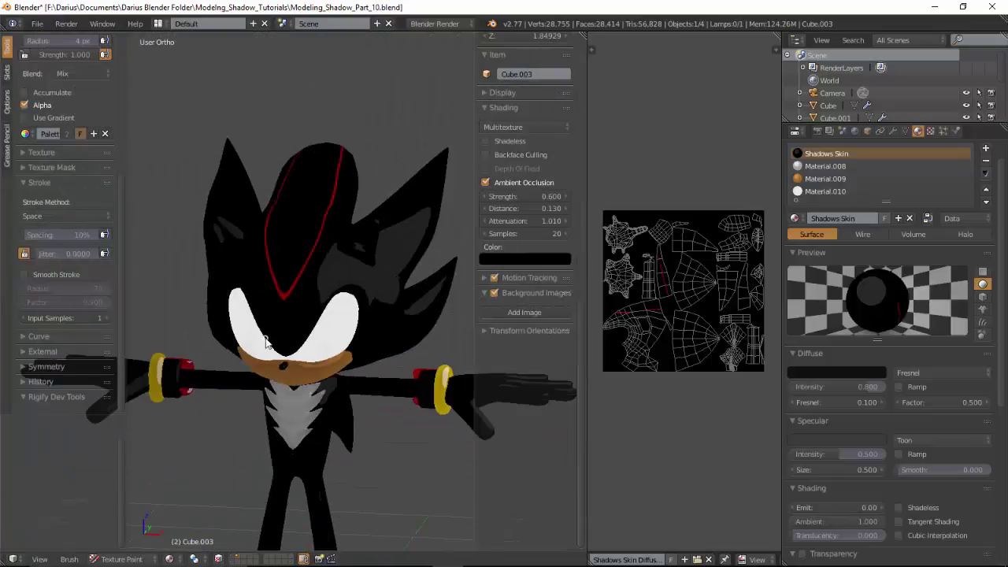
pyautogui.moveTo(265, 344)
pyautogui.mouseDown(button='middle')
pyautogui.moveTo(289, 331)
pyautogui.moveTo(195, 125)
pyautogui.mouseUp(button='middle')
pyautogui.scroll(5, 97, 135)
pyautogui.scroll(1, 35, 198)
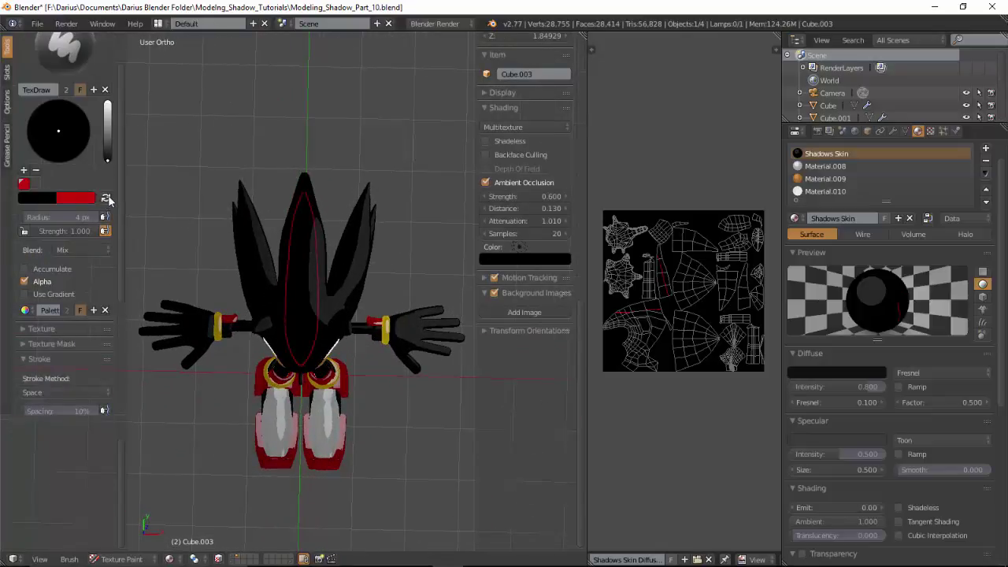
# - Swap colours to make red primary, enlarge the brush to about 53 px, and start filling the quill
pyautogui.click(105, 197)
pyautogui.scroll(3, 269, 260)
pyautogui.scroll(3, 315, 268)
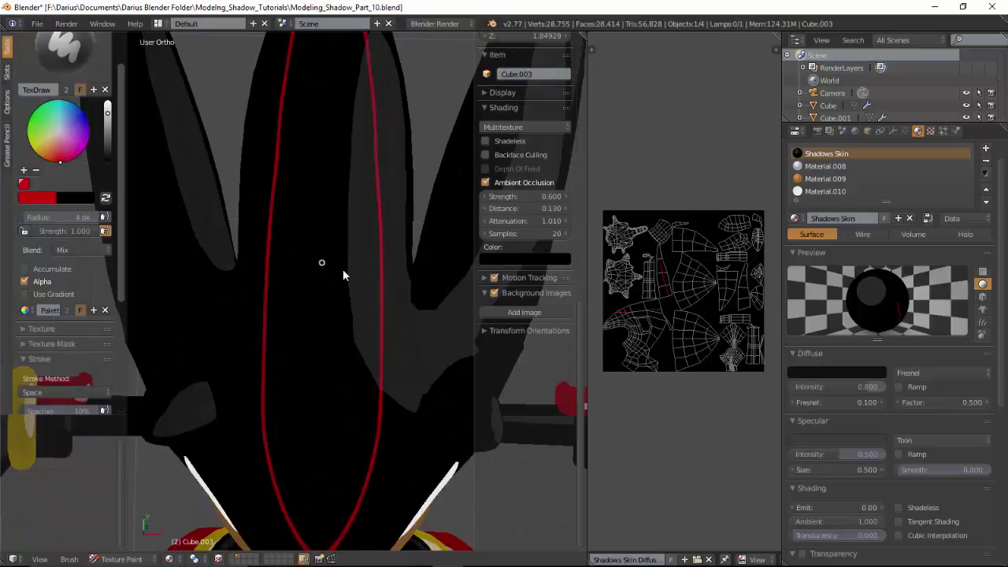
pyautogui.press('f')
pyautogui.click(340, 244)
pyautogui.moveTo(338, 246)
pyautogui.mouseDown()
pyautogui.moveTo(324, 319)
pyautogui.moveTo(315, 180)
pyautogui.moveTo(331, 378)
pyautogui.mouseUp()
pyautogui.scroll(-5, 323, 330)
pyautogui.scroll(3, 303, 302)
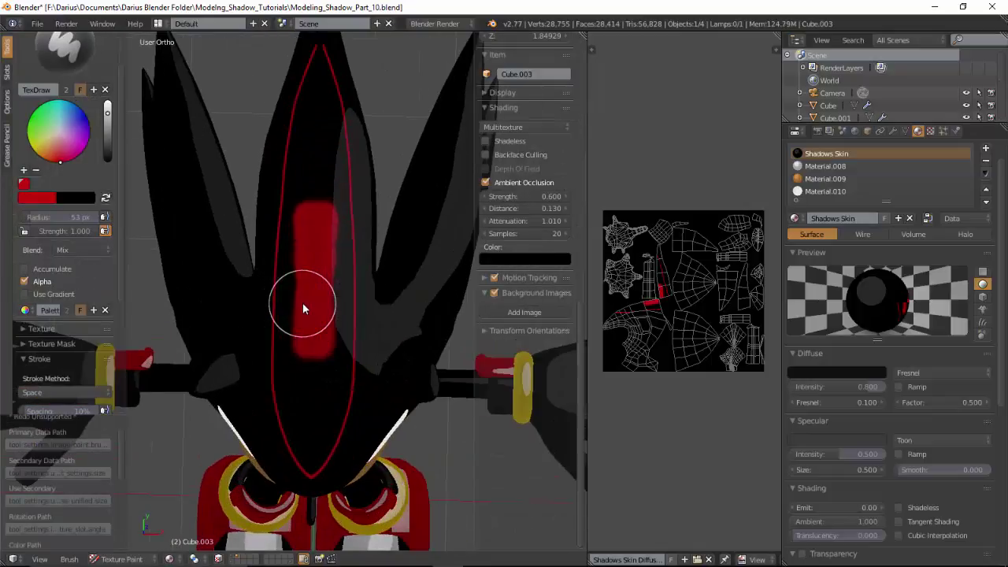
pyautogui.scroll(2, 323, 292)
pyautogui.moveTo(335, 280)
pyautogui.mouseDown()
pyautogui.moveTo(323, 480)
pyautogui.moveTo(335, 375)
pyautogui.moveTo(343, 414)
pyautogui.moveTo(346, 262)
pyautogui.moveTo(340, 287)
pyautogui.moveTo(324, 286)
pyautogui.moveTo(355, 189)
pyautogui.moveTo(364, 268)
pyautogui.moveTo(360, 202)
pyautogui.moveTo(356, 315)
pyautogui.mouseUp()
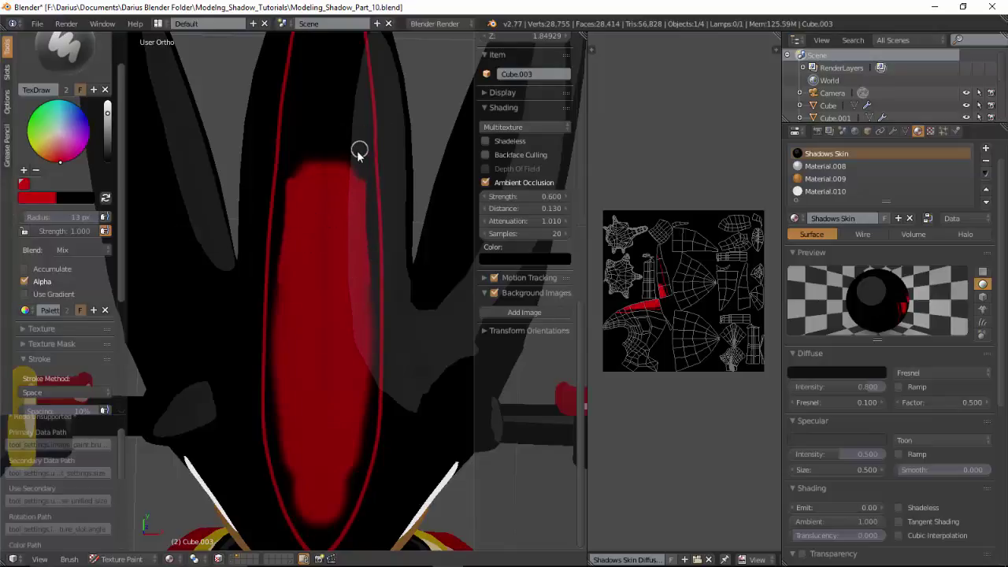
# - Fill the quill's top notch and the rest of the stripe with red using a 30 px brush
pyautogui.moveTo(359, 149)
pyautogui.mouseDown()
pyautogui.moveTo(355, 186)
pyautogui.moveTo(355, 147)
pyautogui.moveTo(345, 155)
pyautogui.mouseUp()
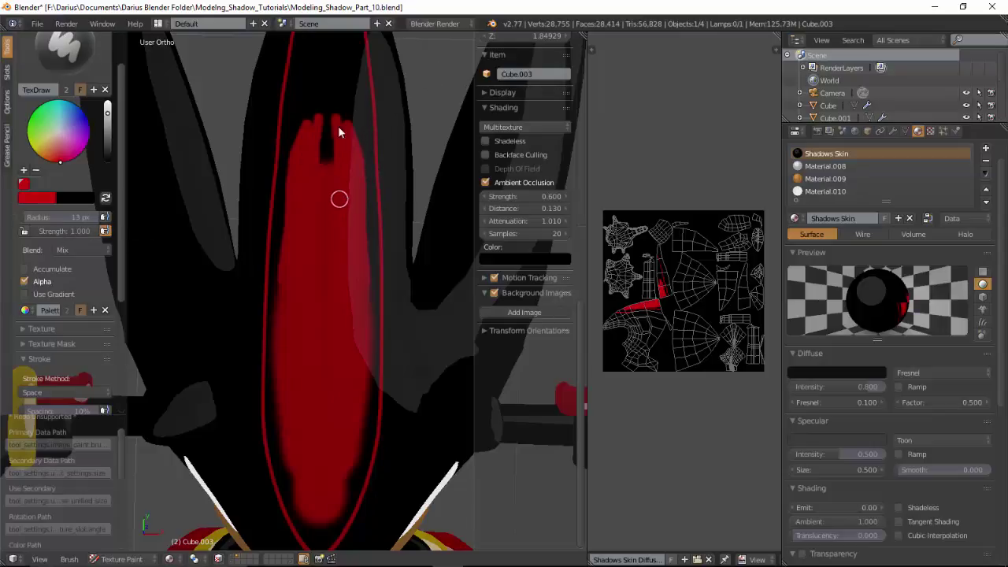
pyautogui.moveTo(339, 197)
pyautogui.mouseDown()
pyautogui.moveTo(323, 103)
pyautogui.moveTo(344, 83)
pyautogui.moveTo(349, 108)
pyautogui.moveTo(348, 92)
pyautogui.mouseUp()
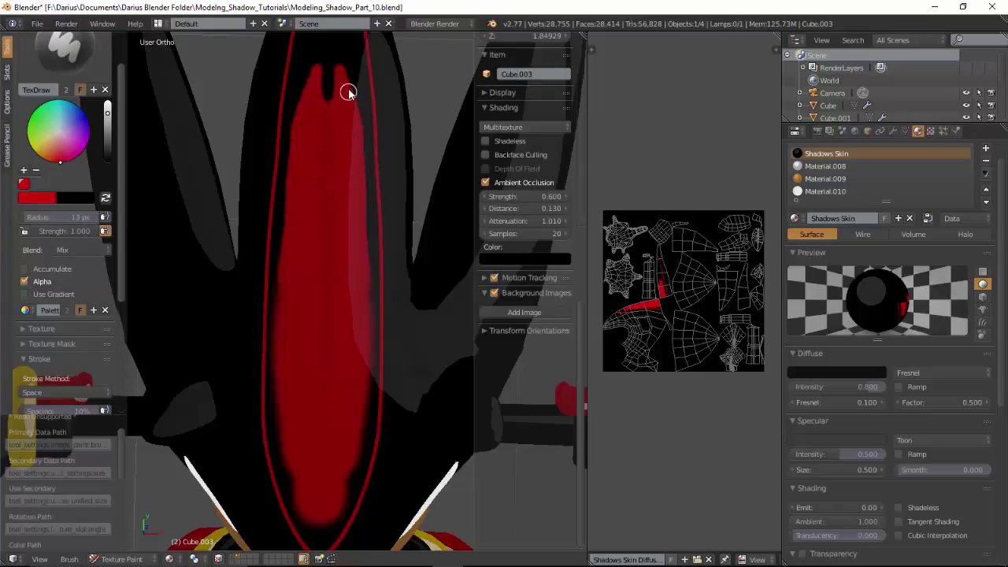
pyautogui.press('f')
pyautogui.moveTo(329, 130)
pyautogui.mouseDown()
pyautogui.moveTo(350, 98)
pyautogui.moveTo(349, 131)
pyautogui.moveTo(354, 81)
pyautogui.moveTo(355, 135)
pyautogui.moveTo(353, 74)
pyautogui.mouseUp()
pyautogui.moveTo(361, 132)
pyautogui.mouseDown()
pyautogui.moveTo(365, 164)
pyautogui.moveTo(363, 110)
pyautogui.moveTo(363, 210)
pyautogui.mouseUp()
pyautogui.moveTo(368, 247); pyautogui.dragTo(367, 156)
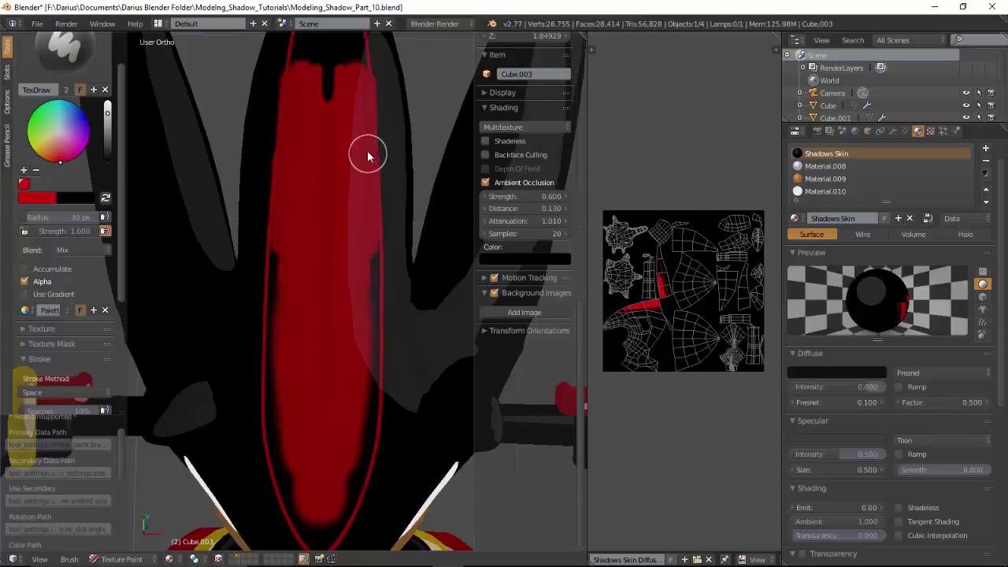
pyautogui.moveTo(366, 235)
pyautogui.mouseDown()
pyautogui.moveTo(367, 348)
pyautogui.moveTo(352, 427)
pyautogui.mouseUp()
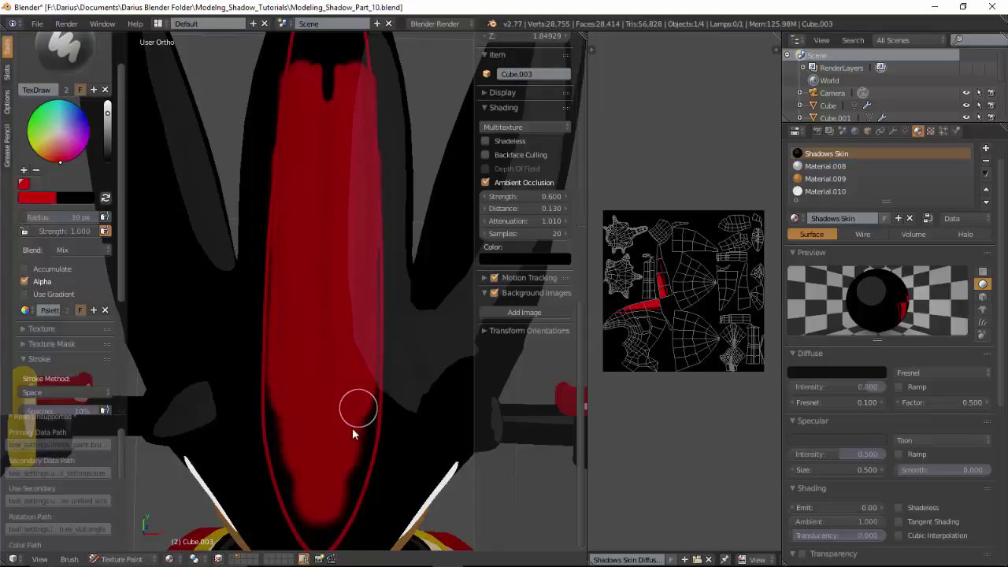
pyautogui.moveTo(328, 513)
pyautogui.mouseDown()
pyautogui.moveTo(360, 461)
pyautogui.moveTo(376, 378)
pyautogui.moveTo(367, 218)
pyautogui.moveTo(333, 61)
pyautogui.moveTo(328, 93)
pyautogui.mouseUp()
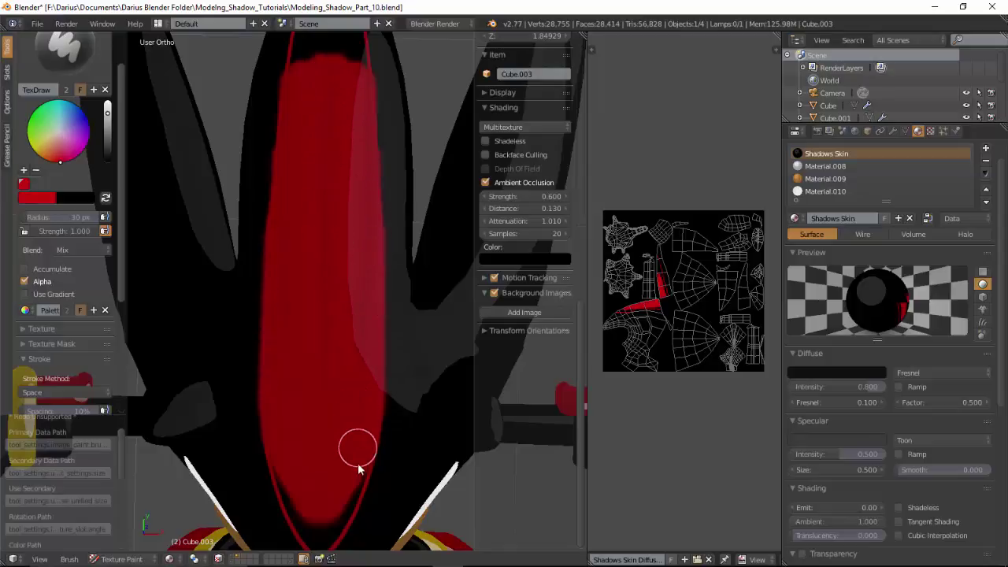
pyautogui.moveTo(337, 525)
pyautogui.mouseDown()
pyautogui.moveTo(323, 536)
pyautogui.moveTo(321, 504)
pyautogui.mouseUp()
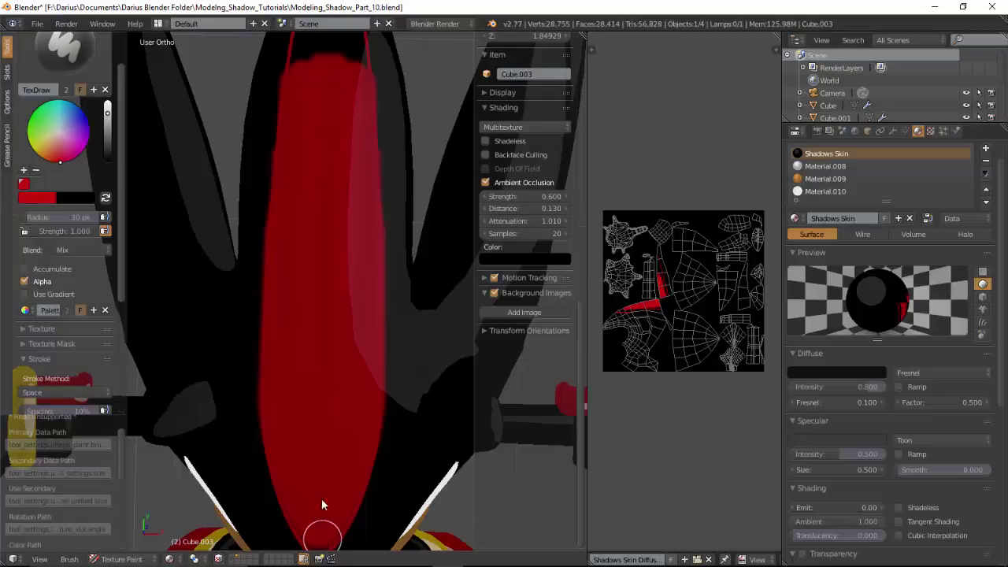
pyautogui.keyDown('shift'); pyautogui.moveTo(347, 483); pyautogui.dragTo(333, 346, button='middle'); pyautogui.keyUp('shift')
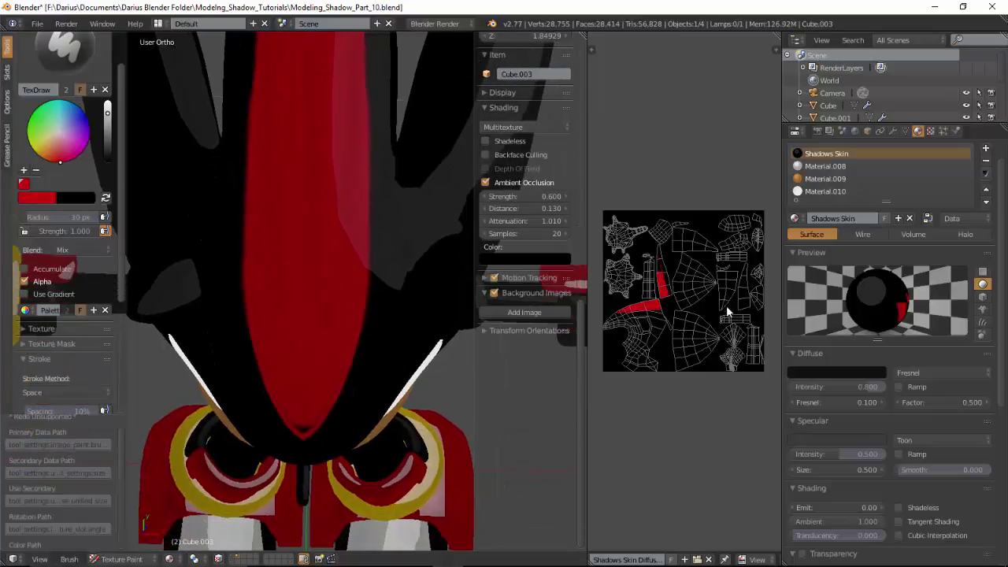
# - Zoom the texture to inspect the red islands, then orbit to a three-quarter view of the model
pyautogui.scroll(6, 652, 322)
pyautogui.scroll(2, 650, 311)
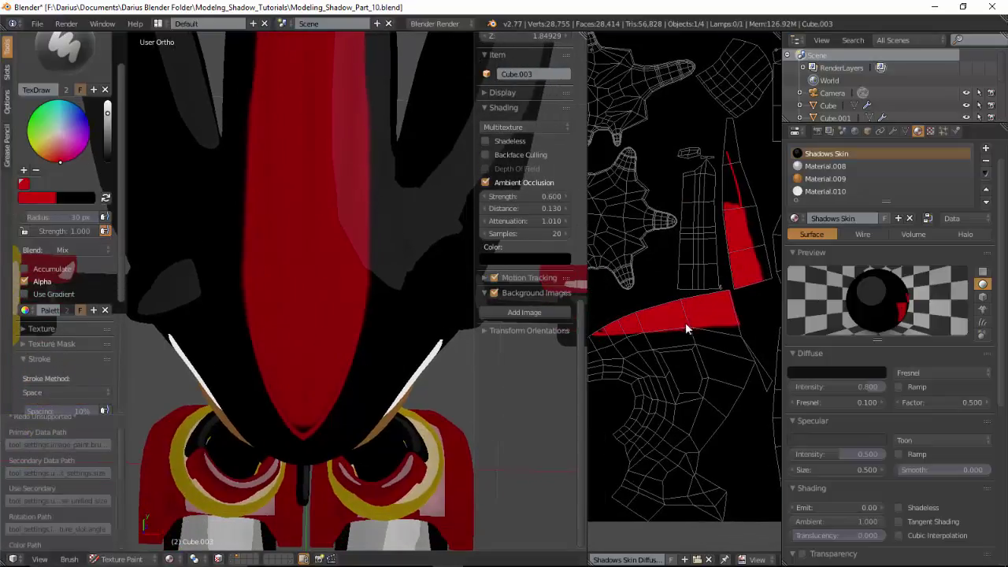
pyautogui.scroll(2, 652, 330)
pyautogui.scroll(2, 726, 309)
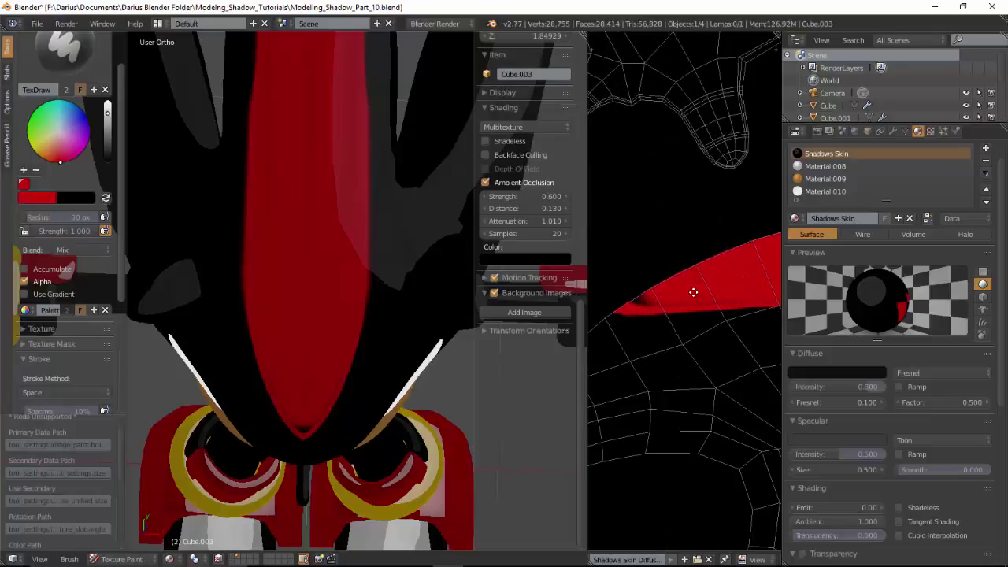
pyautogui.scroll(2, 693, 293)
pyautogui.scroll(2, 742, 279)
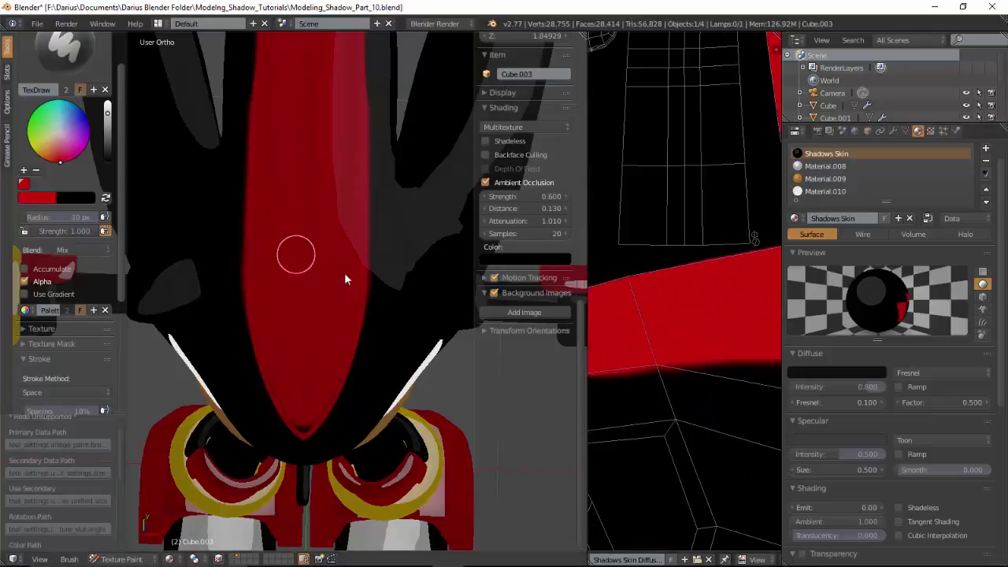
pyautogui.scroll(-2, 722, 262)
pyautogui.scroll(-1, 723, 276)
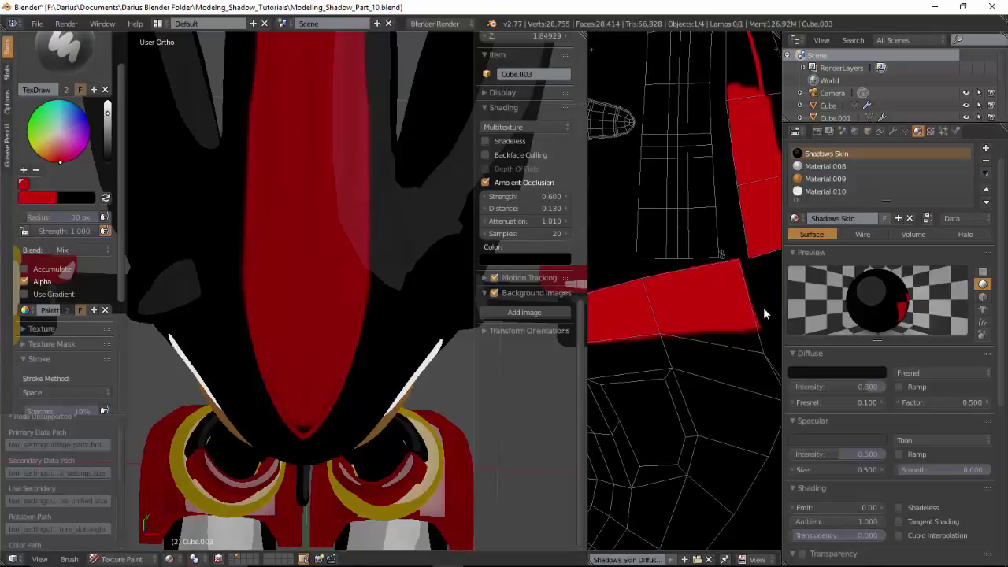
pyautogui.scroll(-2, 699, 303)
pyautogui.scroll(-1, 699, 303)
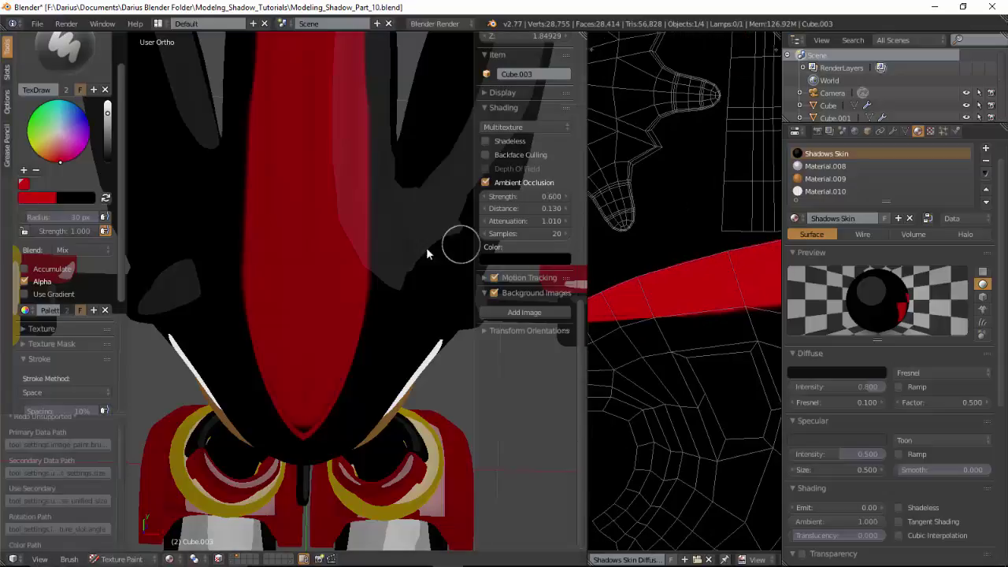
pyautogui.scroll(-3, 371, 312)
pyautogui.scroll(-3, 371, 313)
pyautogui.moveTo(367, 315)
pyautogui.mouseDown(button='middle')
pyautogui.moveTo(326, 299)
pyautogui.moveTo(288, 252)
pyautogui.moveTo(366, 299)
pyautogui.mouseUp(button='middle')
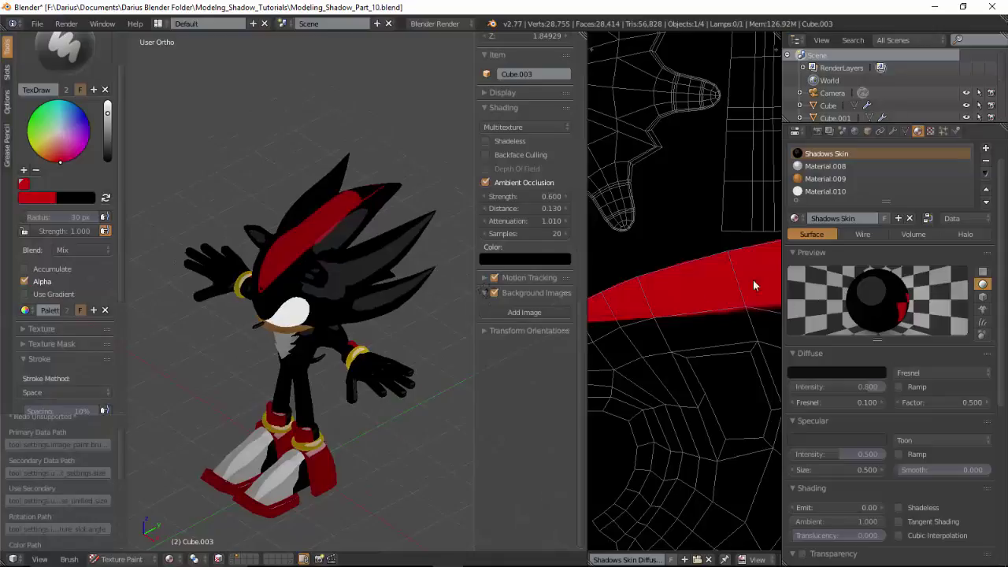
pyautogui.scroll(-1, 663, 310)
pyautogui.scroll(-1, 663, 310)
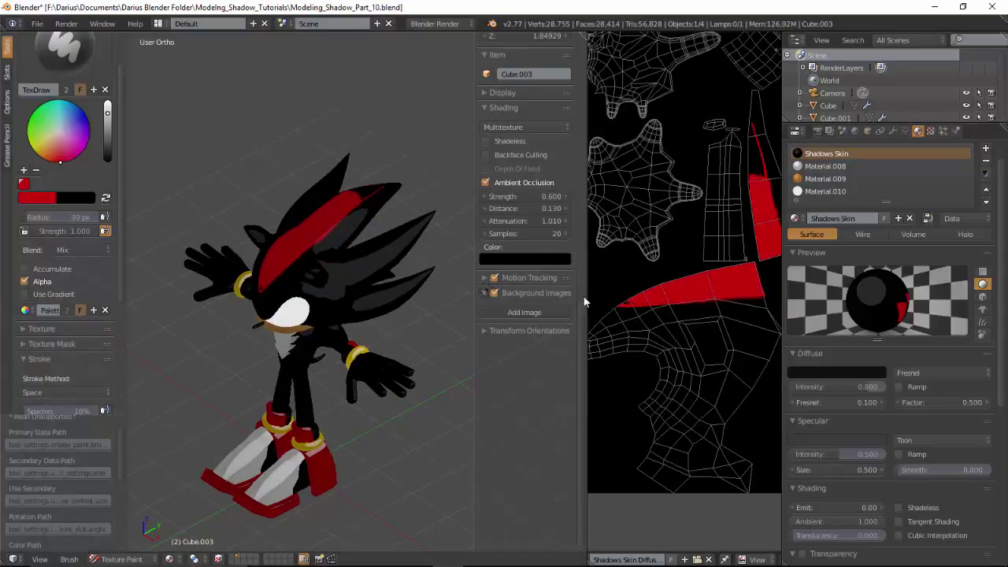
# - Hide the properties panel, widen the image editor and switch it to Paint mode
pyautogui.press('n')
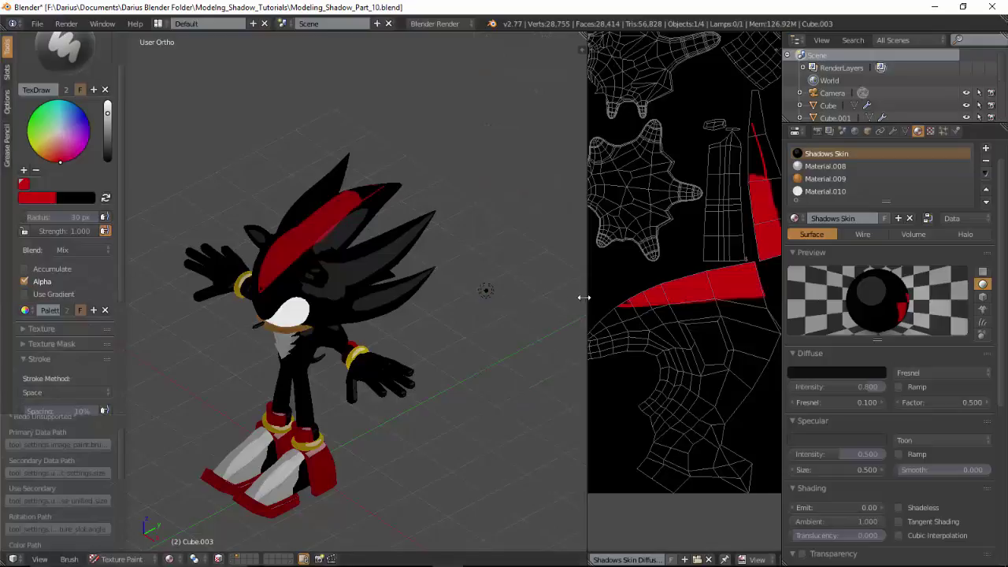
pyautogui.moveTo(583, 296); pyautogui.dragTo(394, 299)
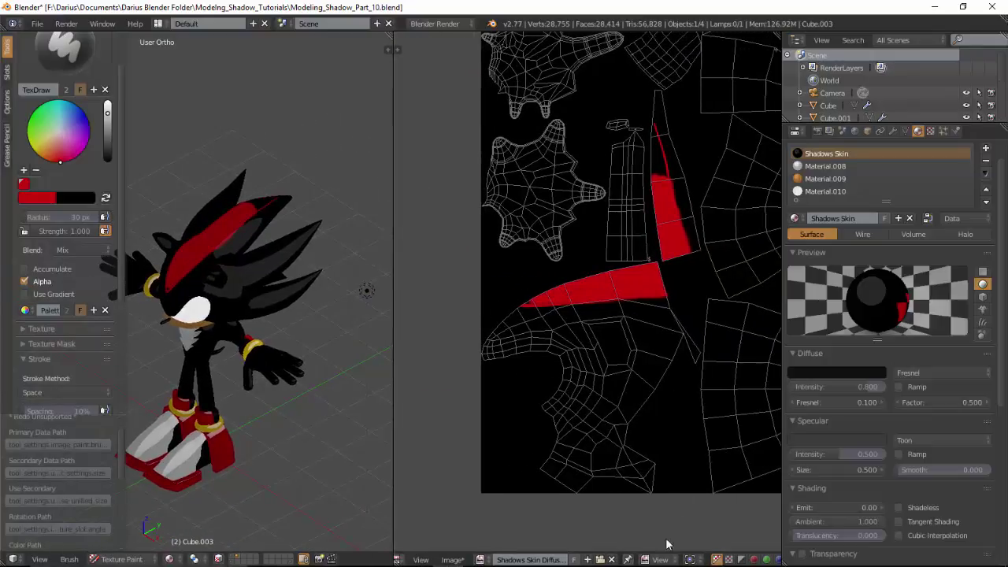
pyautogui.click(660, 559)
pyautogui.click(669, 532)
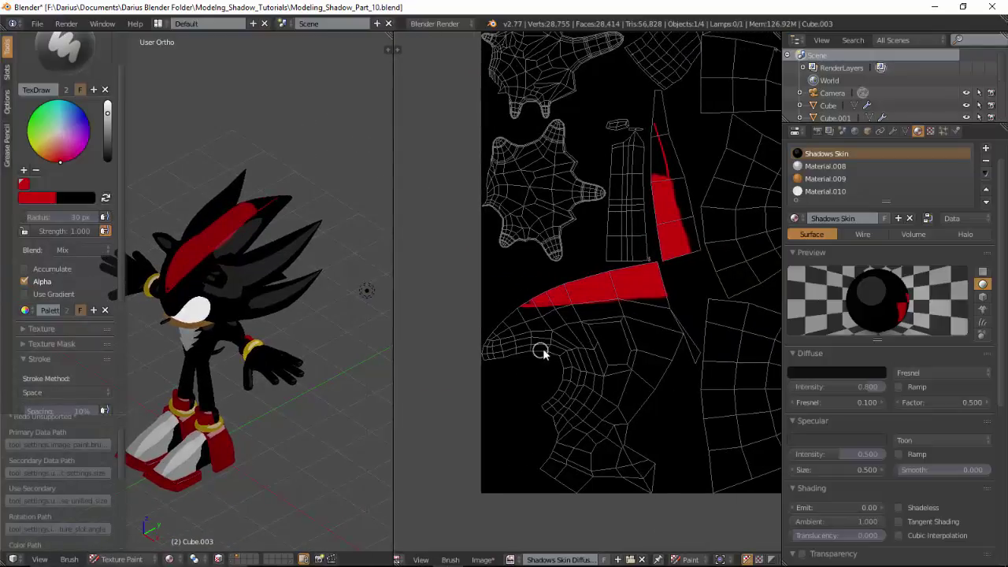
pyautogui.press('t')
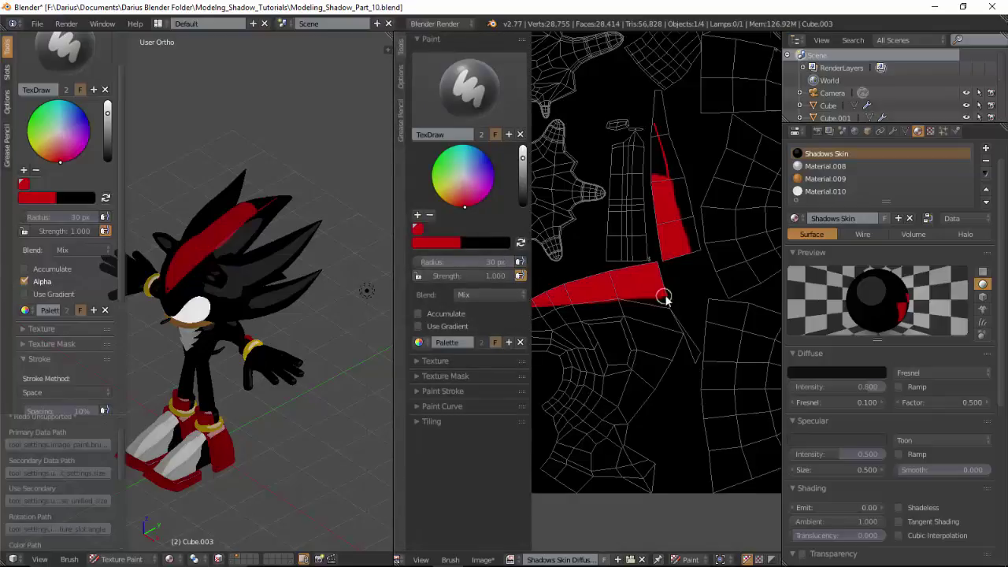
pyautogui.scroll(2, 664, 298)
pyautogui.press('t')
# - Zoom into the texture and shrink the brush radius
pyautogui.scroll(2, 731, 247)
pyautogui.scroll(2, 731, 250)
pyautogui.scroll(2, 731, 249)
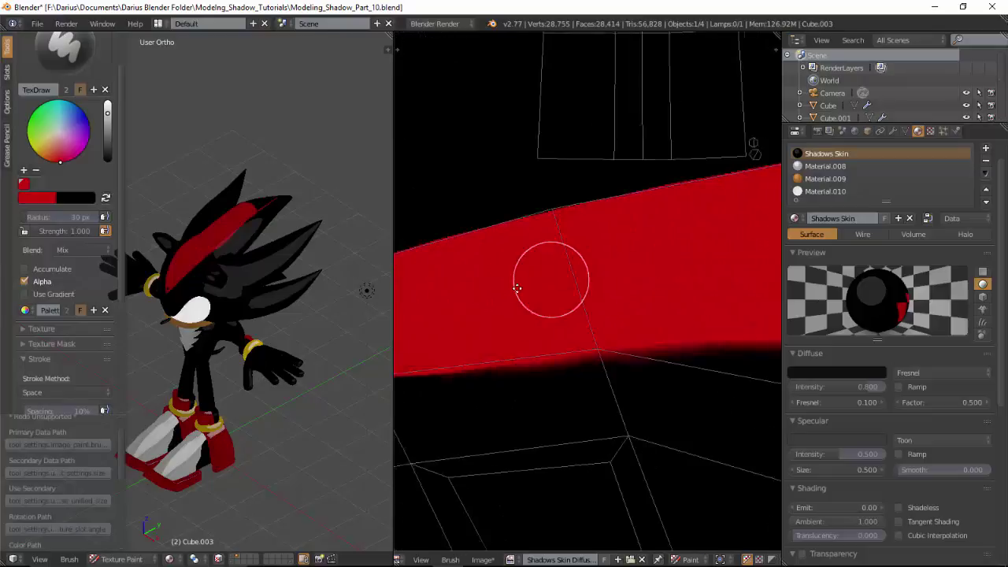
pyautogui.scroll(1, 551, 285)
pyautogui.scroll(1, 598, 280)
pyautogui.scroll(1, 622, 272)
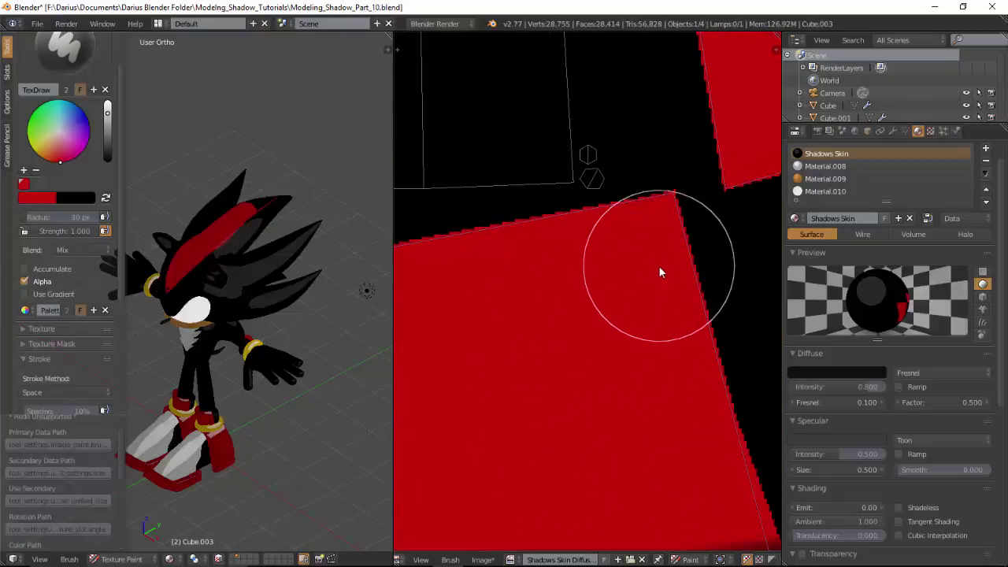
pyautogui.press('f')
pyautogui.click(624, 262)
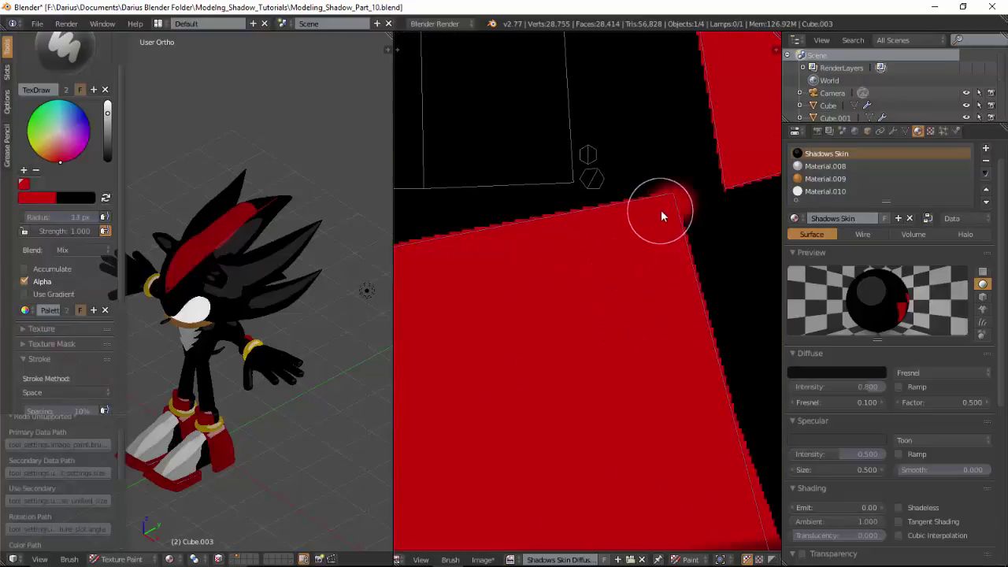
# - Paint red along the stripe's top edge, filling the black gaps
pyautogui.moveTo(644, 211); pyautogui.dragTo(474, 254)
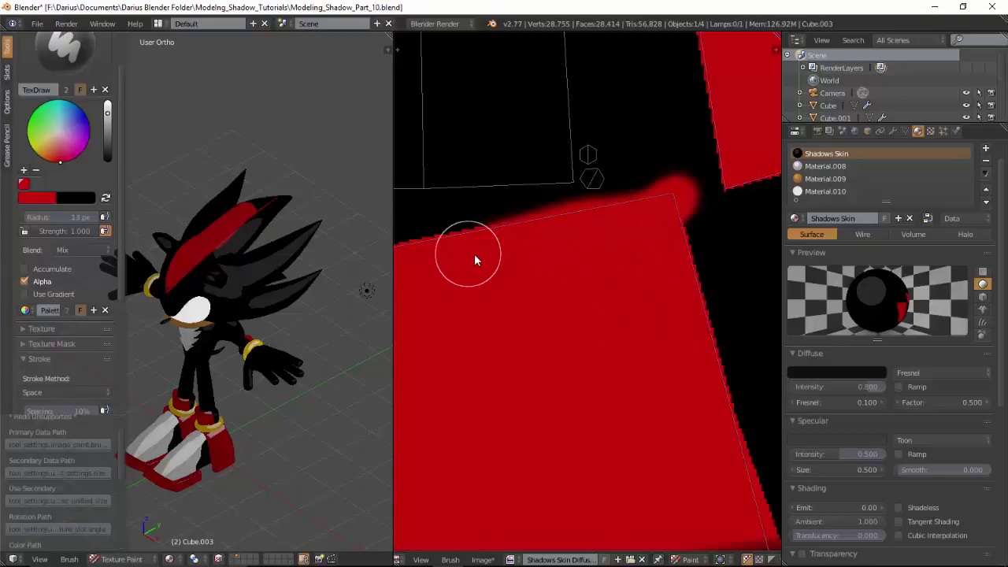
pyautogui.moveTo(483, 285); pyautogui.dragTo(662, 222, button='middle')
pyautogui.moveTo(644, 183); pyautogui.dragTo(441, 202)
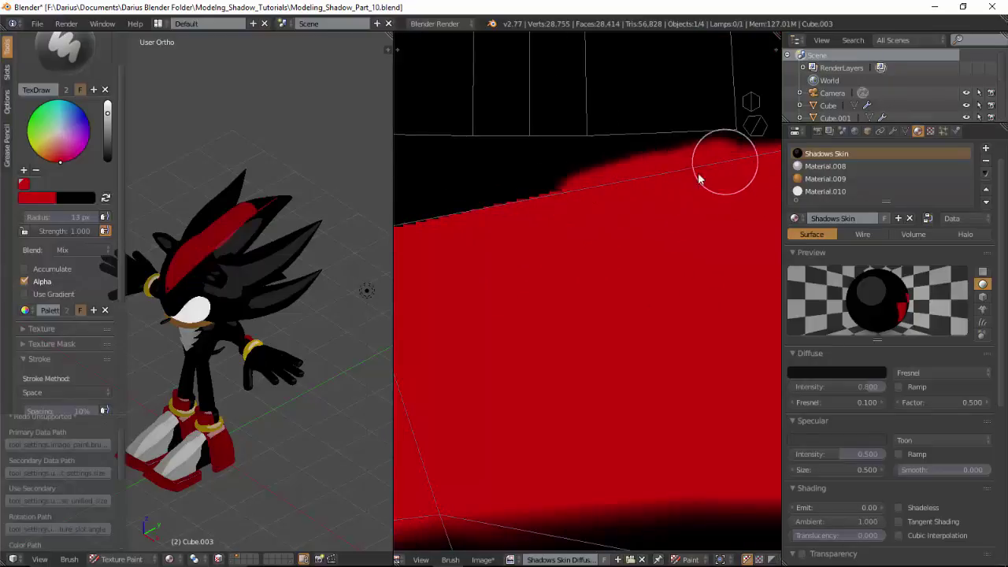
pyautogui.moveTo(734, 201)
pyautogui.mouseDown(button='middle')
pyautogui.moveTo(752, 198)
pyautogui.moveTo(552, 147)
pyautogui.mouseUp(button='middle')
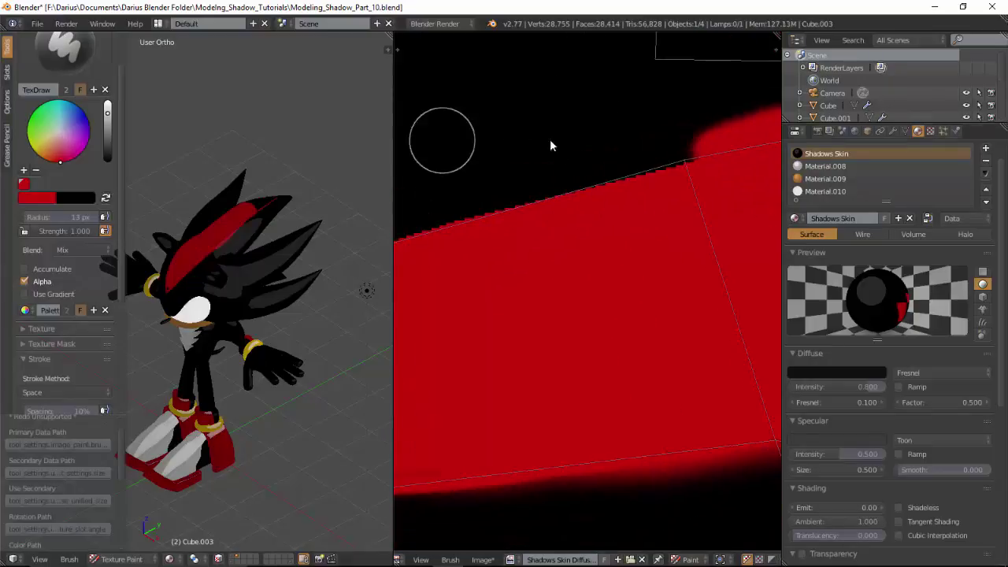
pyautogui.moveTo(724, 155)
pyautogui.mouseDown()
pyautogui.moveTo(592, 199)
pyautogui.moveTo(428, 218)
pyautogui.mouseUp()
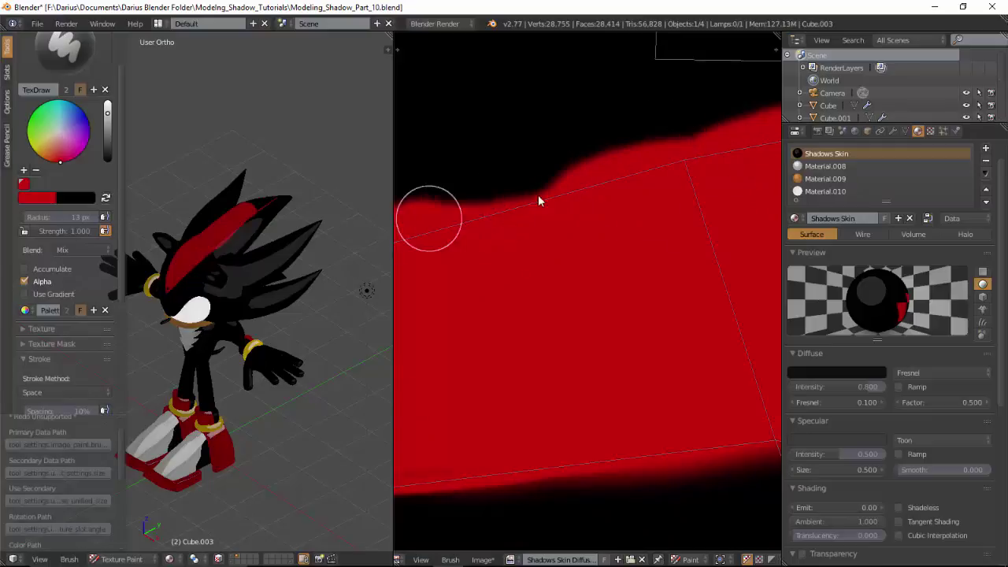
pyautogui.moveTo(423, 290); pyautogui.dragTo(653, 192, button='middle')
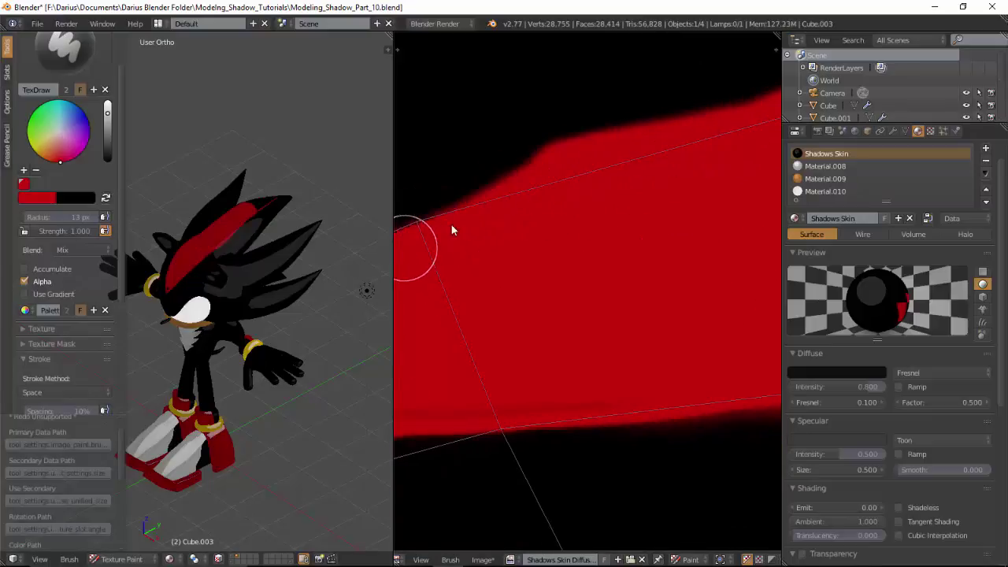
pyautogui.moveTo(560, 226); pyautogui.dragTo(641, 178, button='middle')
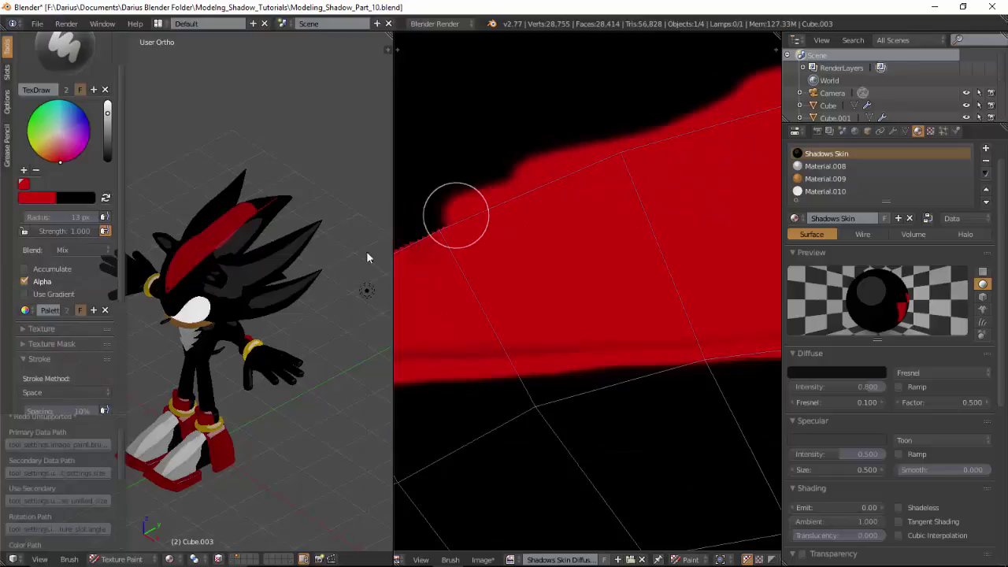
pyautogui.moveTo(519, 214); pyautogui.dragTo(648, 180, button='middle')
pyautogui.moveTo(619, 139); pyautogui.dragTo(452, 227)
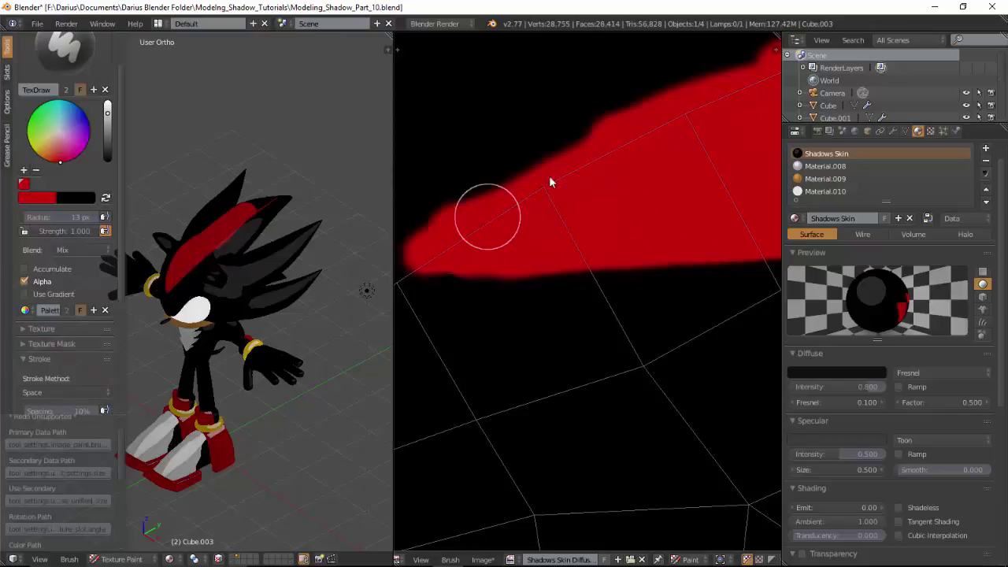
# - Paint red along the left and right edges of the other quill stripe
pyautogui.scroll(-1, 612, 173)
pyautogui.scroll(-1, 648, 278)
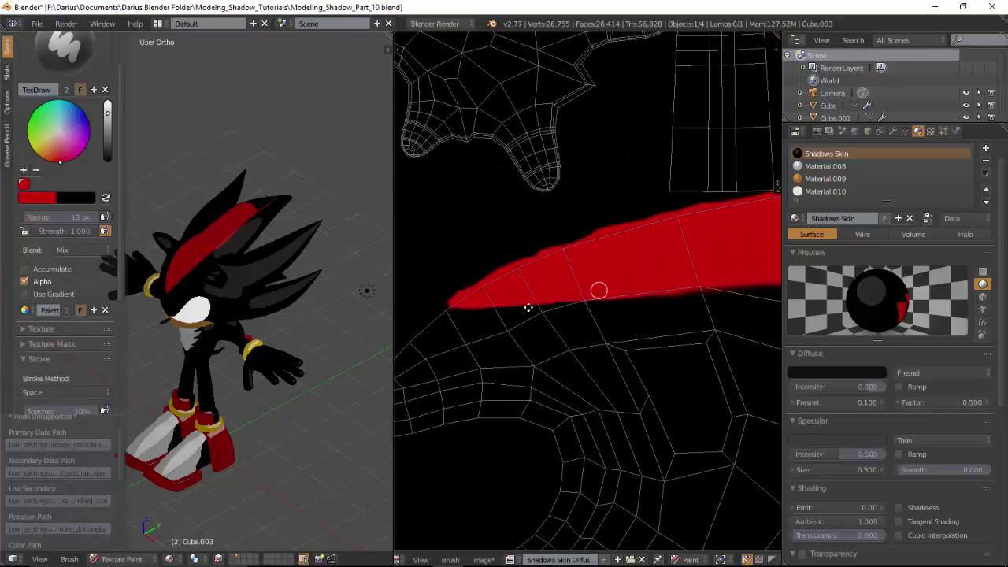
pyautogui.scroll(3, 598, 288)
pyautogui.moveTo(484, 355); pyautogui.dragTo(550, 385, button='middle')
pyautogui.scroll(2, 550, 386)
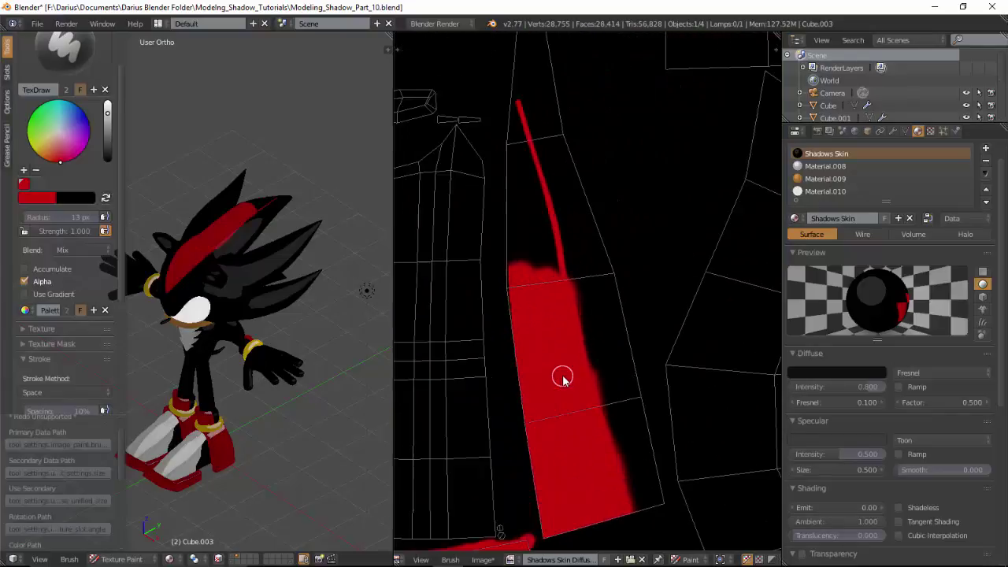
pyautogui.scroll(1, 500, 378)
pyautogui.moveTo(497, 281); pyautogui.dragTo(510, 273, button='middle')
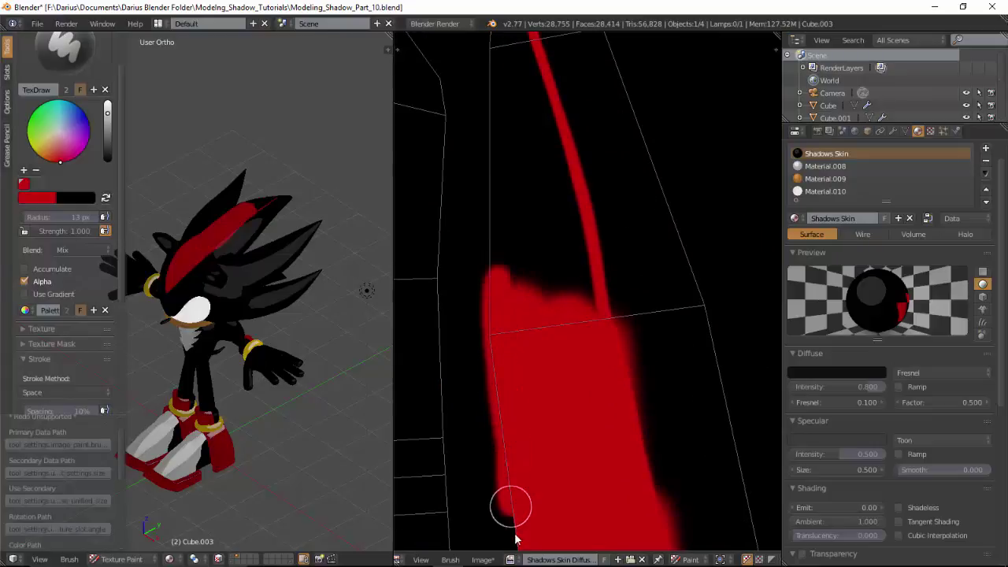
pyautogui.scroll(-2, 517, 401)
pyautogui.moveTo(557, 407)
pyautogui.mouseDown()
pyautogui.moveTo(549, 423)
pyautogui.moveTo(569, 540)
pyautogui.moveTo(561, 505)
pyautogui.mouseUp()
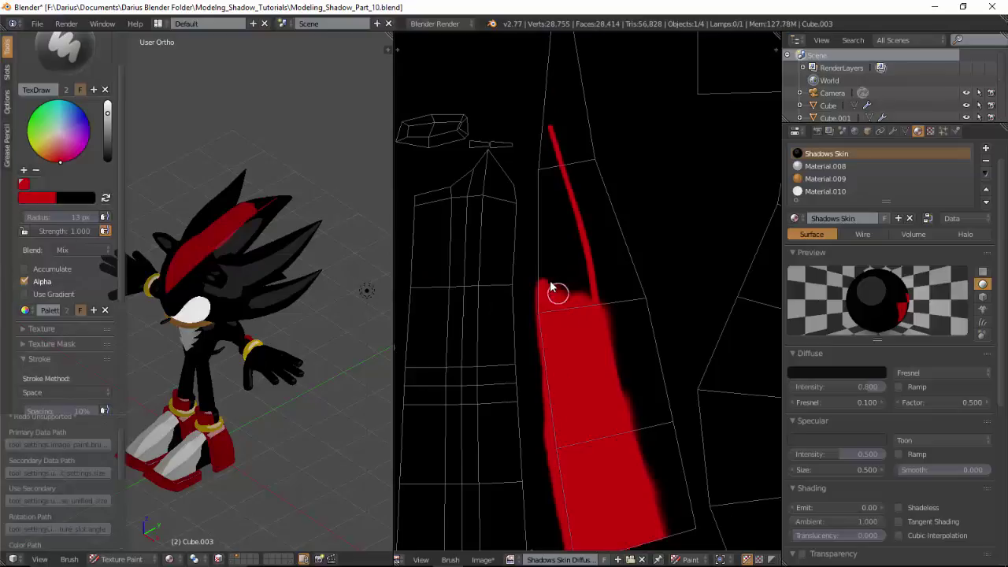
pyautogui.moveTo(558, 292)
pyautogui.mouseDown()
pyautogui.moveTo(536, 315)
pyautogui.moveTo(540, 129)
pyautogui.moveTo(576, 225)
pyautogui.moveTo(589, 319)
pyautogui.moveTo(547, 213)
pyautogui.moveTo(546, 181)
pyautogui.moveTo(570, 247)
pyautogui.mouseUp()
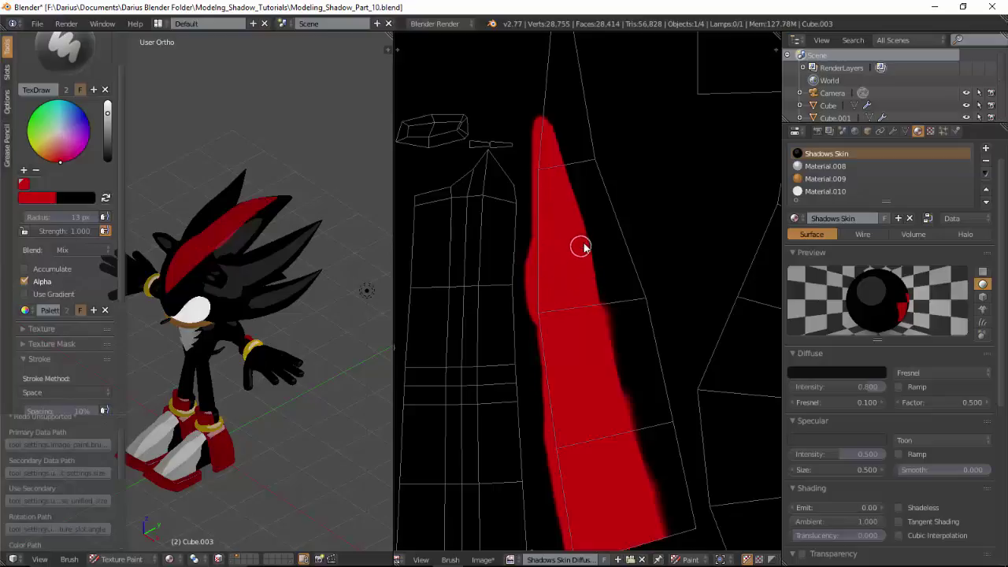
pyautogui.moveTo(592, 271); pyautogui.dragTo(664, 532)
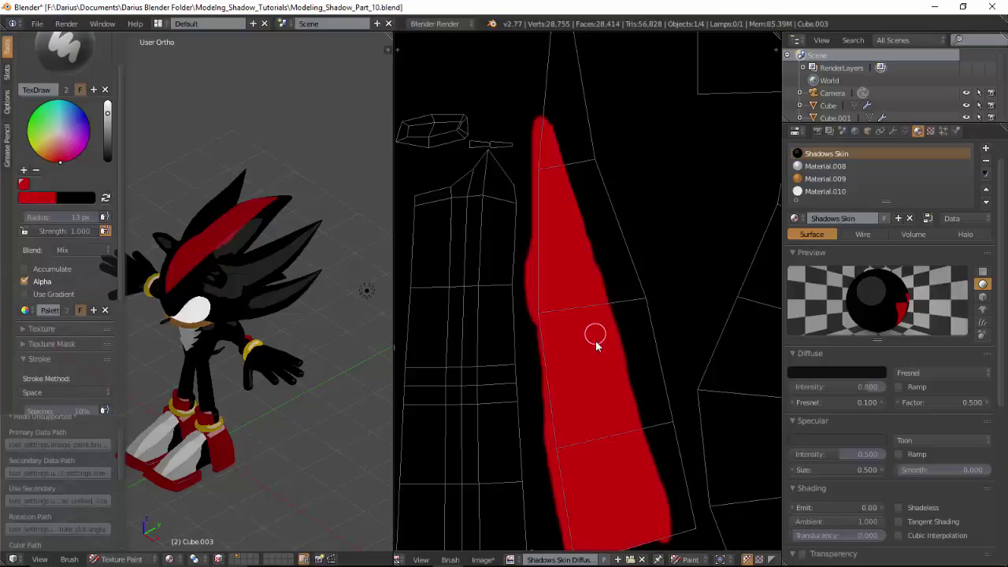
pyautogui.moveTo(332, 338)
pyautogui.mouseDown(button='middle')
pyautogui.moveTo(266, 341)
pyautogui.moveTo(285, 355)
pyautogui.mouseUp(button='middle')
pyautogui.scroll(-2, 263, 394)
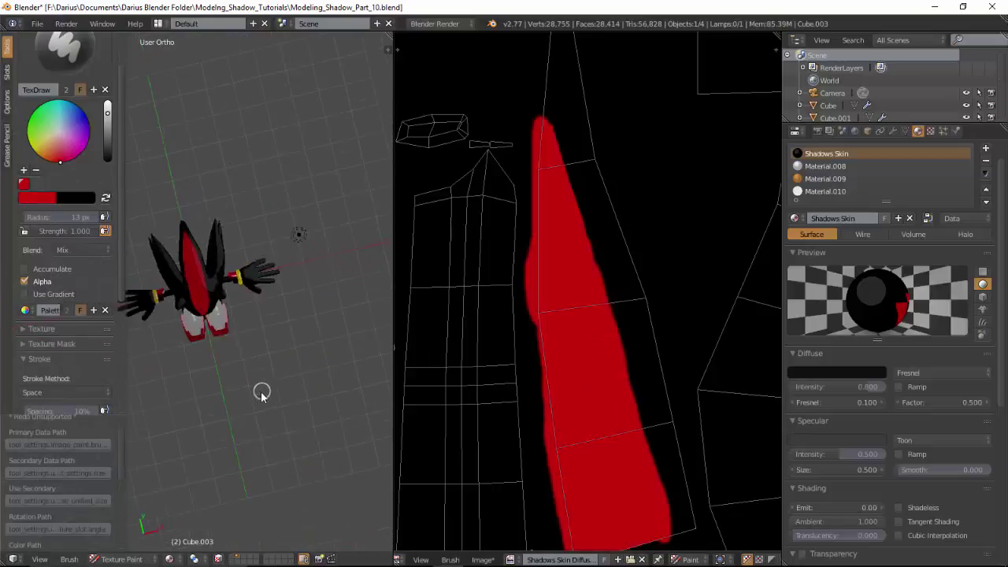
pyautogui.scroll(-2, 193, 295)
pyautogui.moveTo(193, 296)
pyautogui.mouseDown(button='middle')
pyautogui.moveTo(234, 313)
pyautogui.moveTo(290, 301)
pyautogui.moveTo(349, 236)
pyautogui.moveTo(263, 297)
pyautogui.mouseUp(button='middle')
pyautogui.scroll(3, 236, 330)
pyautogui.scroll(3, 295, 305)
pyautogui.scroll(4, 263, 297)
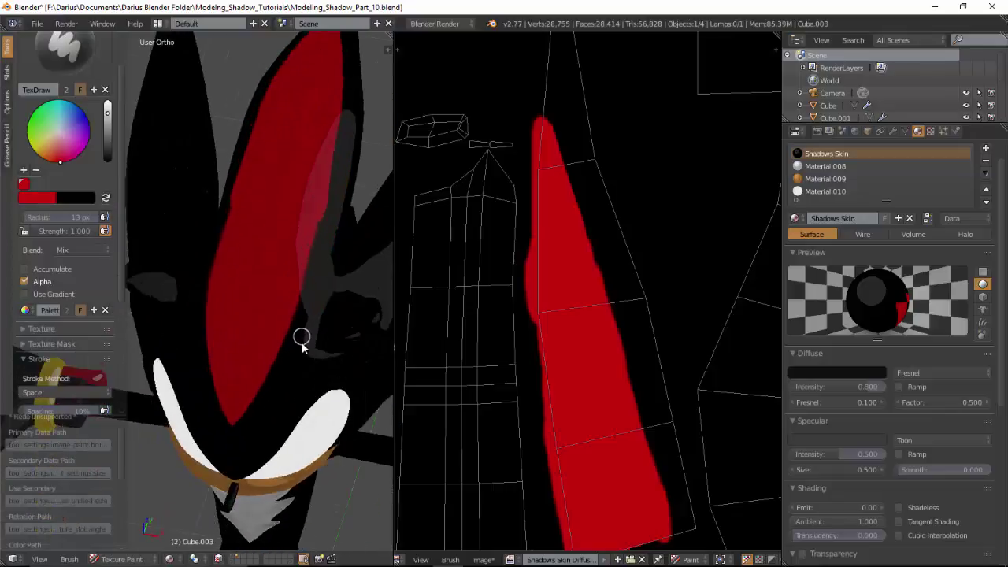
pyautogui.moveTo(299, 337)
pyautogui.mouseDown(button='middle')
pyautogui.moveTo(333, 248)
pyautogui.moveTo(302, 248)
pyautogui.moveTo(290, 274)
pyautogui.mouseUp(button='middle')
pyautogui.scroll(2, 302, 248)
pyautogui.scroll(2, 315, 247)
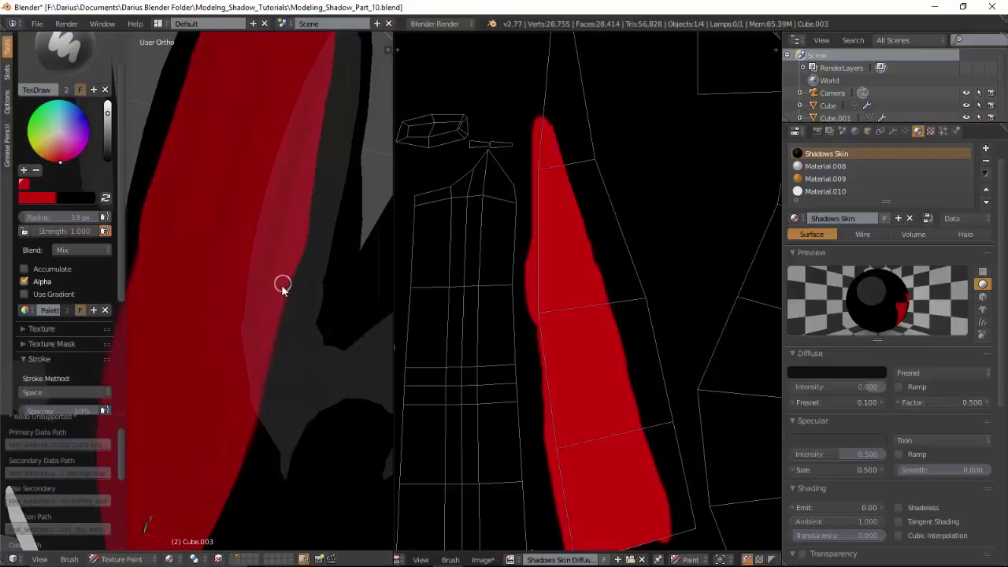
pyautogui.scroll(-3, 246, 360)
pyautogui.scroll(-2, 247, 367)
pyautogui.moveTo(247, 367)
pyautogui.mouseDown(button='middle')
pyautogui.moveTo(285, 252)
pyautogui.moveTo(280, 276)
pyautogui.moveTo(331, 307)
pyautogui.moveTo(242, 335)
pyautogui.mouseUp(button='middle')
pyautogui.scroll(-2, 323, 278)
pyautogui.scroll(2, 331, 307)
pyautogui.moveTo(303, 327)
pyautogui.mouseDown(button='middle')
pyautogui.moveTo(152, 337)
pyautogui.moveTo(261, 270)
pyautogui.moveTo(219, 282)
pyautogui.moveTo(270, 299)
pyautogui.moveTo(306, 285)
pyautogui.moveTo(293, 272)
pyautogui.moveTo(268, 292)
pyautogui.moveTo(289, 279)
pyautogui.moveTo(220, 275)
pyautogui.moveTo(271, 266)
pyautogui.moveTo(281, 292)
pyautogui.moveTo(279, 420)
pyautogui.mouseUp(button='middle')
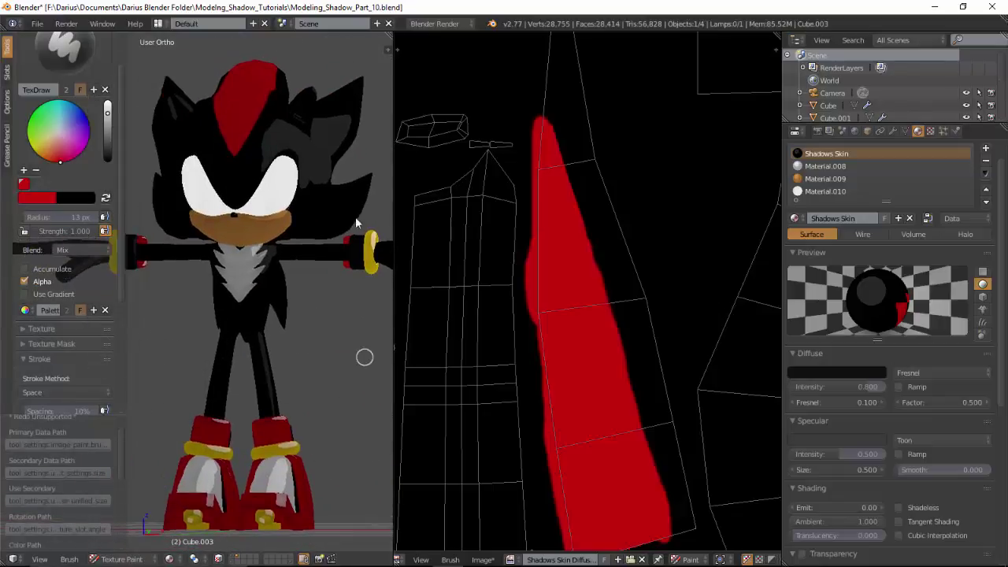
pyautogui.hotkey('ctrl', 'z')
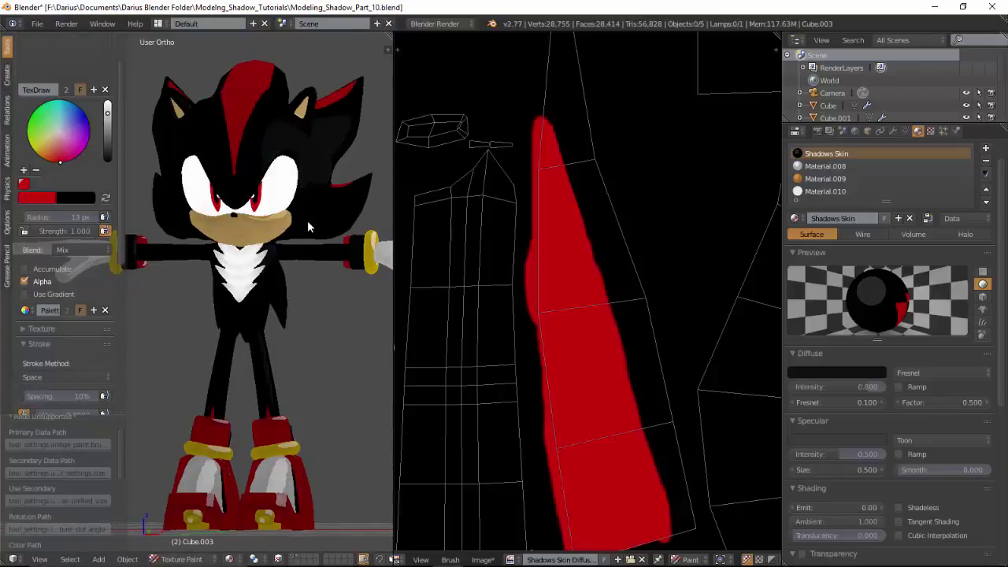
pyautogui.moveTo(307, 220)
pyautogui.mouseDown(button='middle')
pyautogui.moveTo(217, 206)
pyautogui.moveTo(307, 217)
pyautogui.moveTo(130, 223)
pyautogui.moveTo(369, 219)
pyautogui.moveTo(178, 270)
pyautogui.moveTo(347, 270)
pyautogui.mouseUp(button='middle')
pyautogui.scroll(-5, 567, 287)
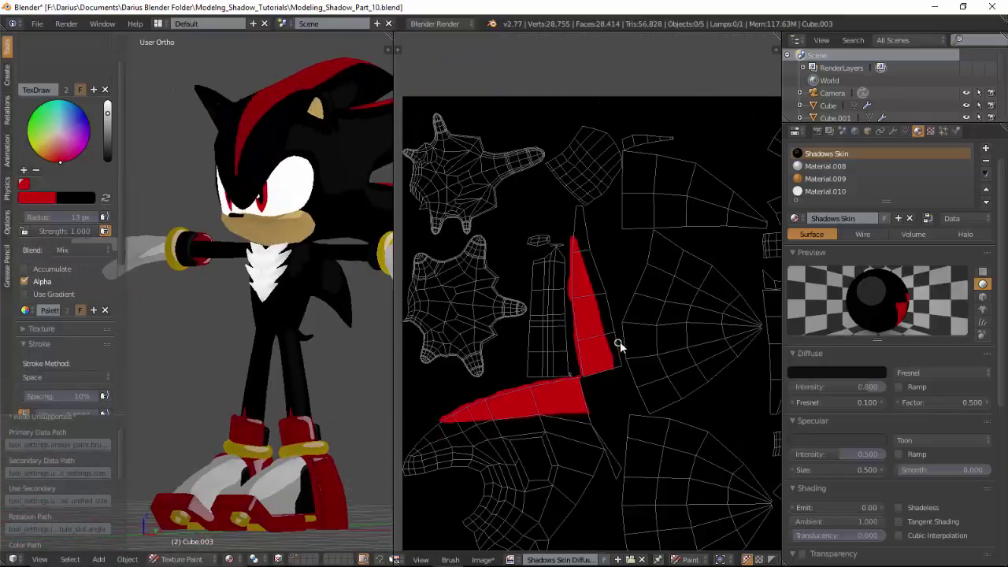
pyautogui.scroll(-3, 619, 342)
pyautogui.scroll(3, 621, 345)
pyautogui.moveTo(627, 356); pyautogui.dragTo(582, 330, button='middle')
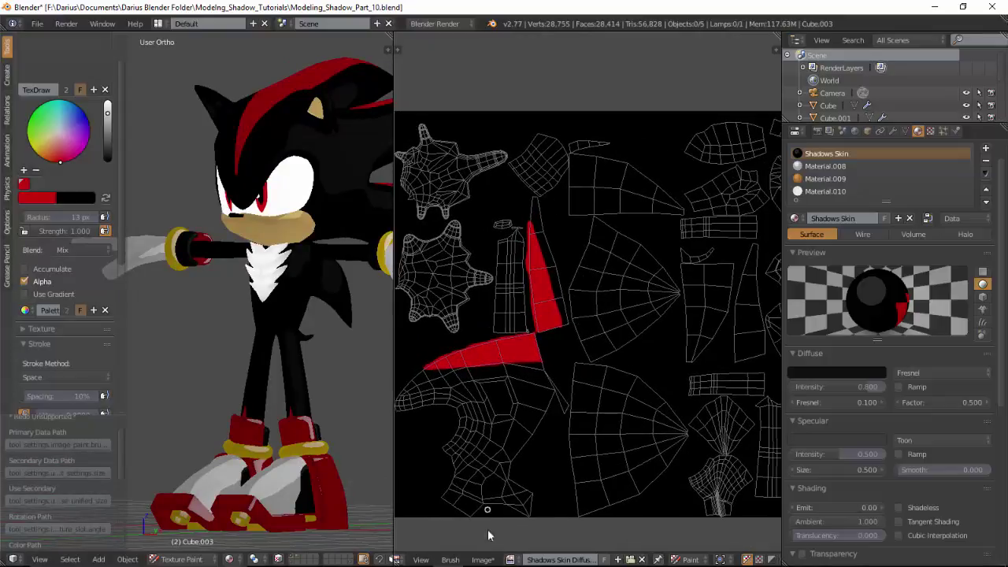
pyautogui.click(482, 559)
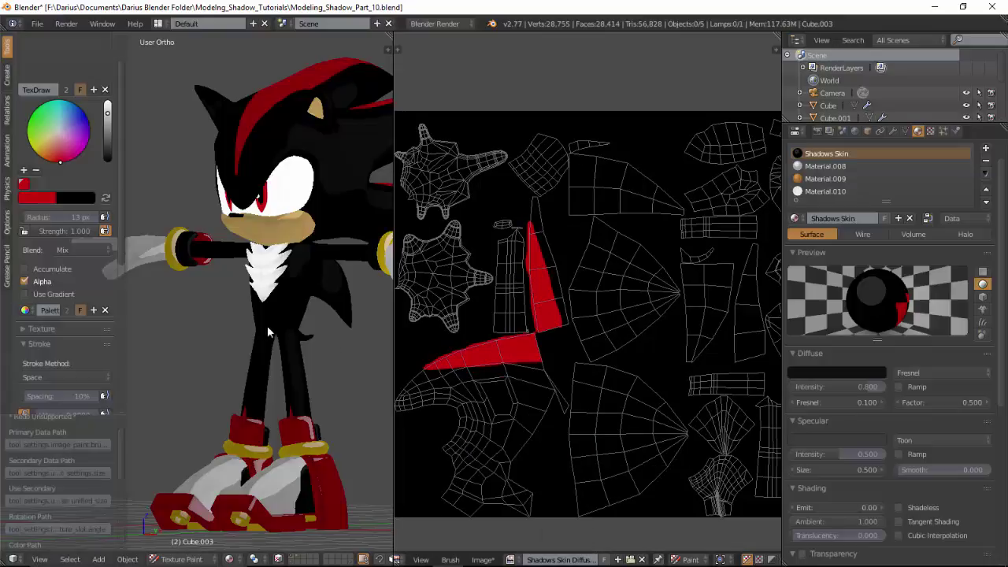
pyautogui.moveTo(267, 325); pyautogui.dragTo(331, 312, button='middle')
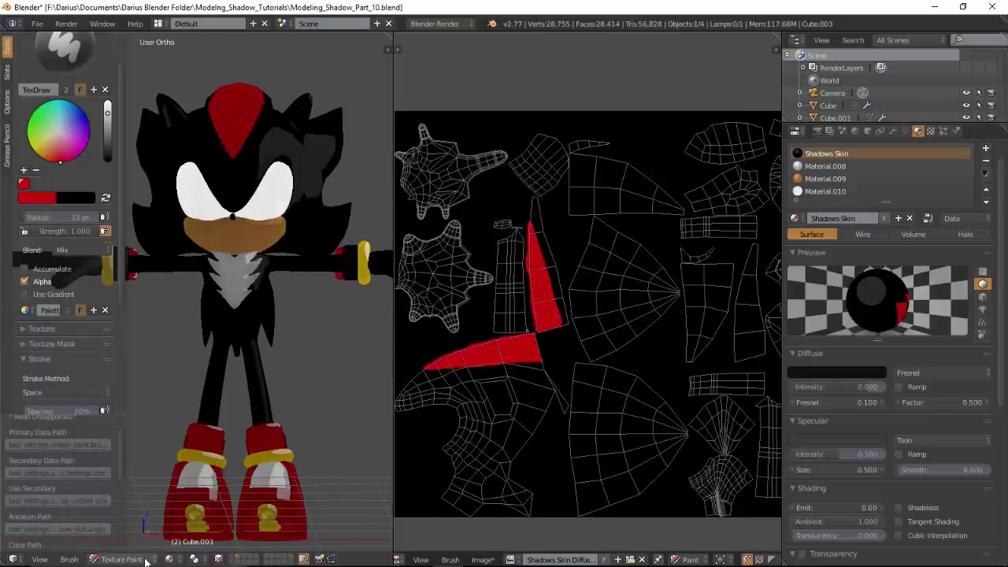
# - Switch through Sculpt Mode back to Object Mode and zoom out to the whole model
pyautogui.click(143, 558)
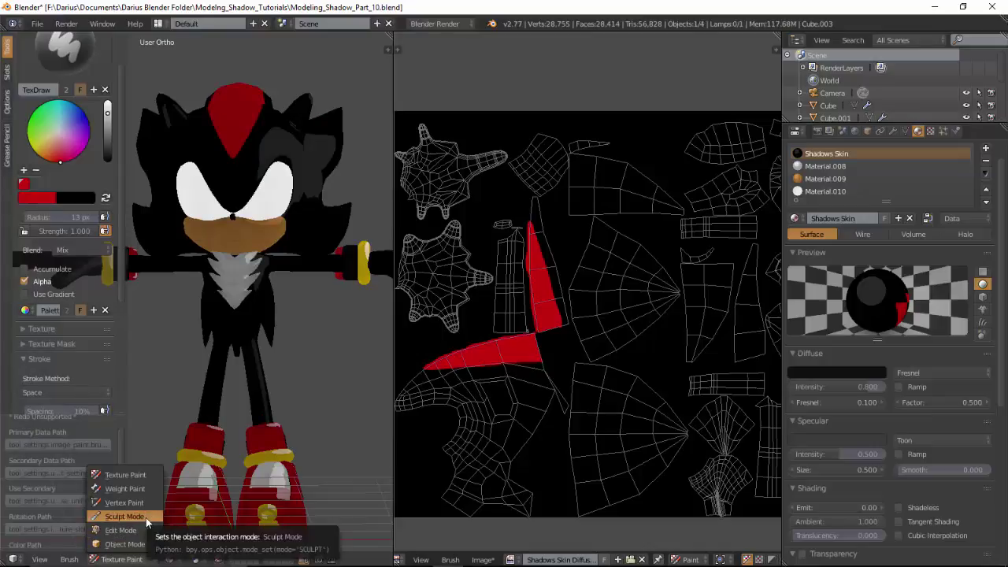
pyautogui.click(146, 517)
pyautogui.click(179, 558)
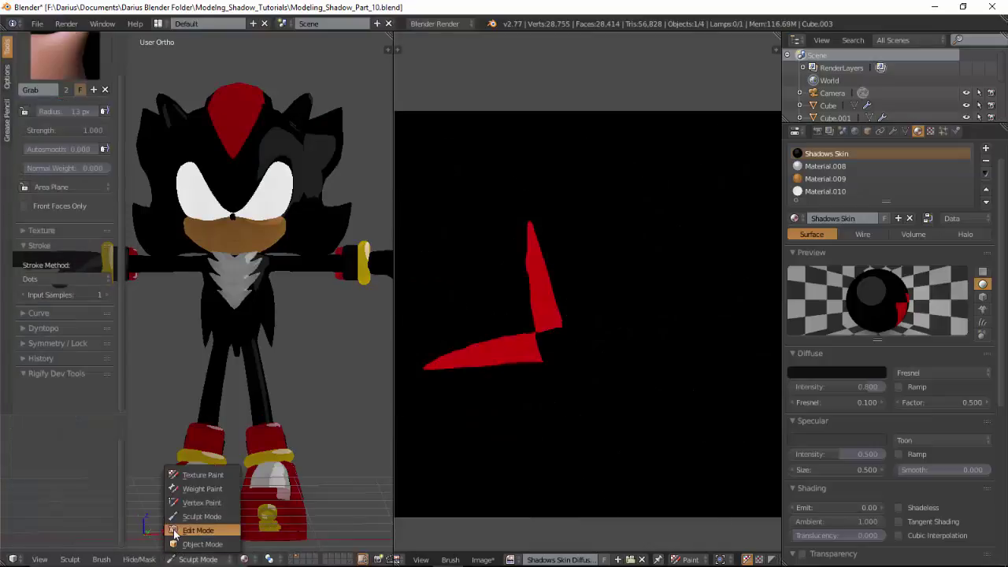
pyautogui.click(193, 544)
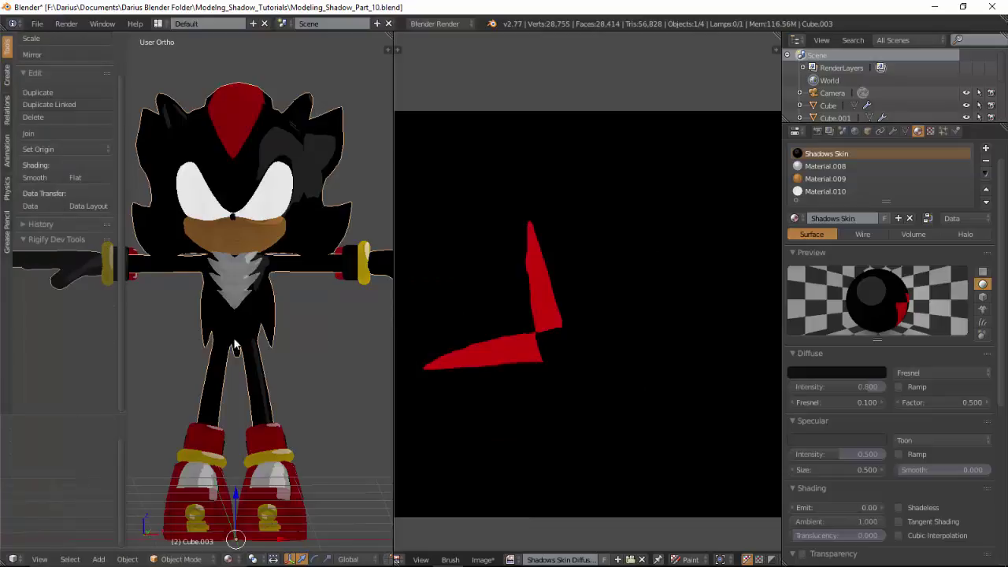
pyautogui.moveTo(234, 345); pyautogui.dragTo(212, 350, button='middle')
pyautogui.scroll(-4, 293, 387)
pyautogui.moveTo(297, 354)
pyautogui.mouseDown(button='middle')
pyautogui.moveTo(258, 359)
pyautogui.moveTo(236, 346)
pyautogui.mouseUp(button='middle')
# - Box-select the character's objects and delete them
pyautogui.press('b')
pyautogui.moveTo(157, 178); pyautogui.dragTo(367, 430)
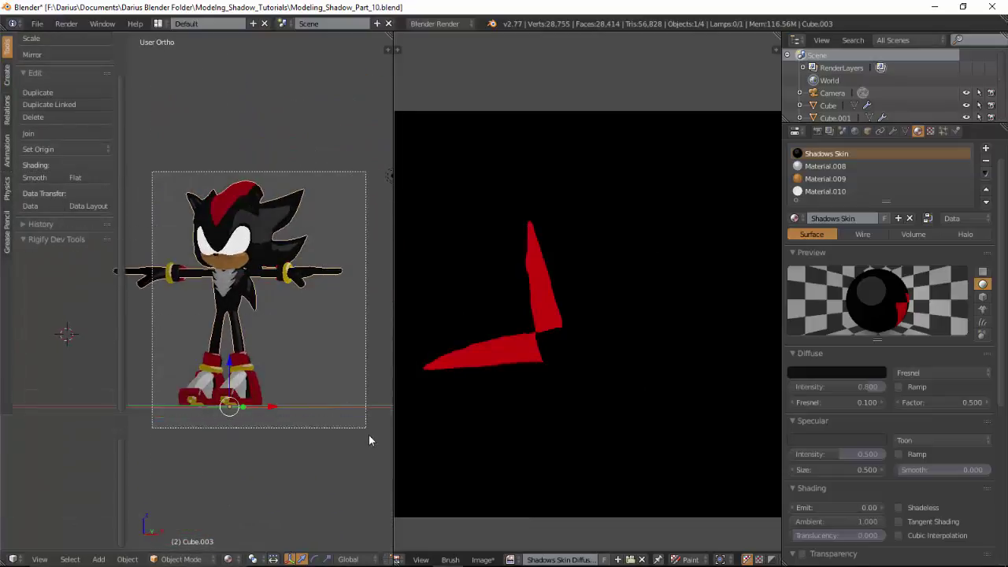
pyautogui.press('x')
pyautogui.click(348, 397)
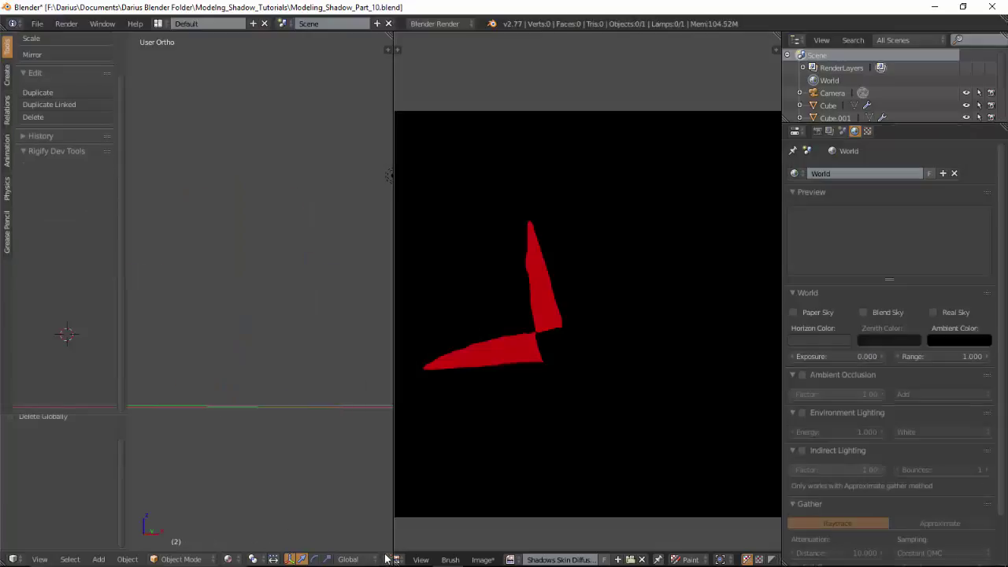
# - Reveal the hidden character with layer 1 and view it straight from the front
pyautogui.press('1')
pyautogui.scroll(3, 242, 354)
pyautogui.scroll(3, 244, 255)
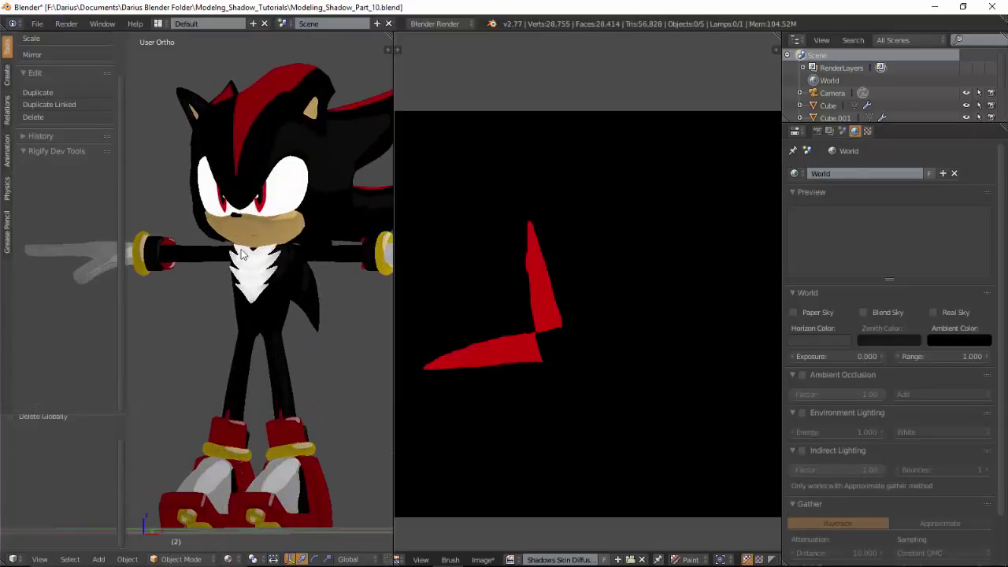
pyautogui.moveTo(244, 255); pyautogui.dragTo(256, 248, button='middle')
pyautogui.press('KP_1')
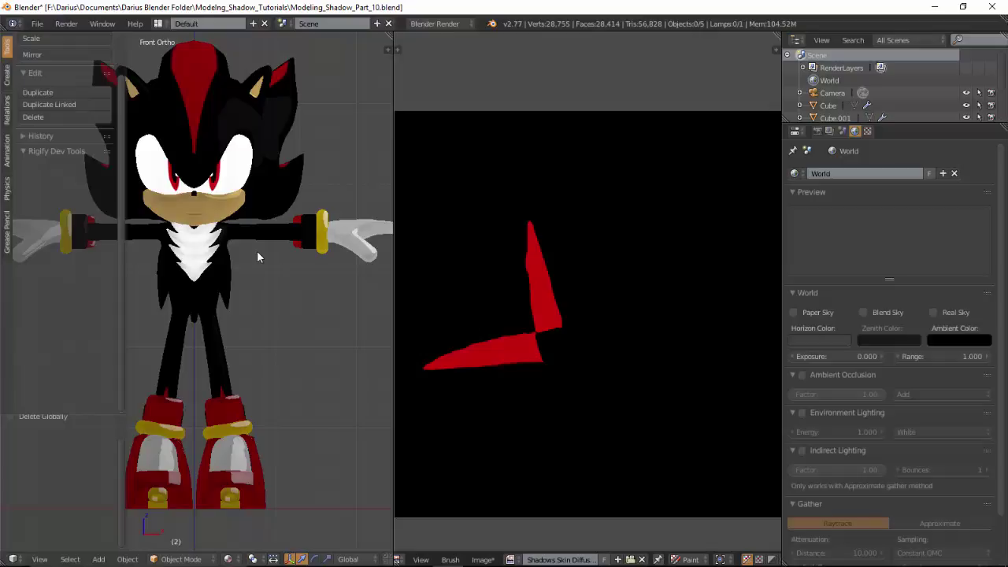
# - Select the character's head mesh to show its Fresnel/Toon material, then orbit to a three-quarter view
pyautogui.moveTo(293, 93)
pyautogui.mouseDown(button='middle')
pyautogui.moveTo(248, 140)
pyautogui.moveTo(266, 164)
pyautogui.mouseUp(button='middle')
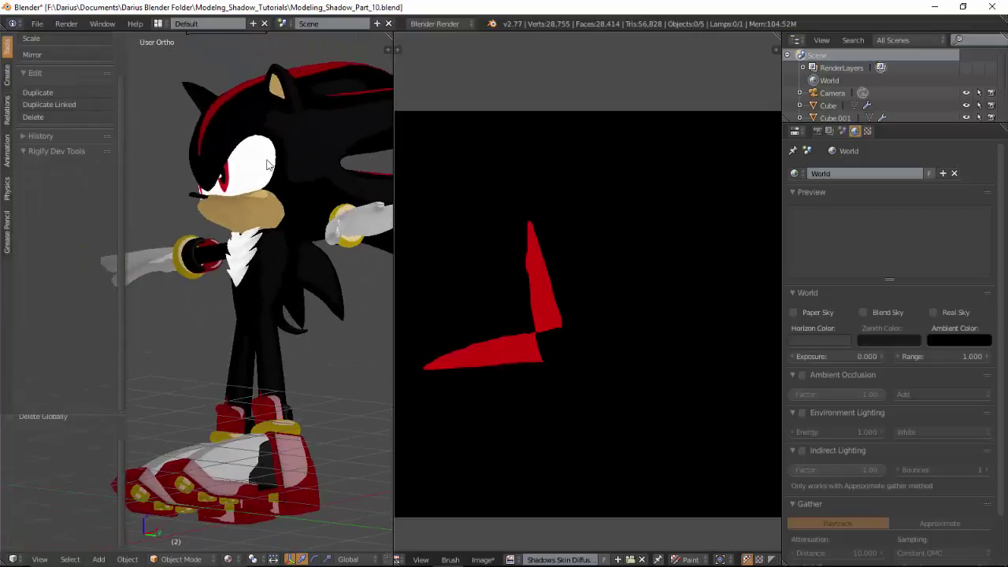
pyautogui.moveTo(312, 102); pyautogui.dragTo(316, 92, button='middle')
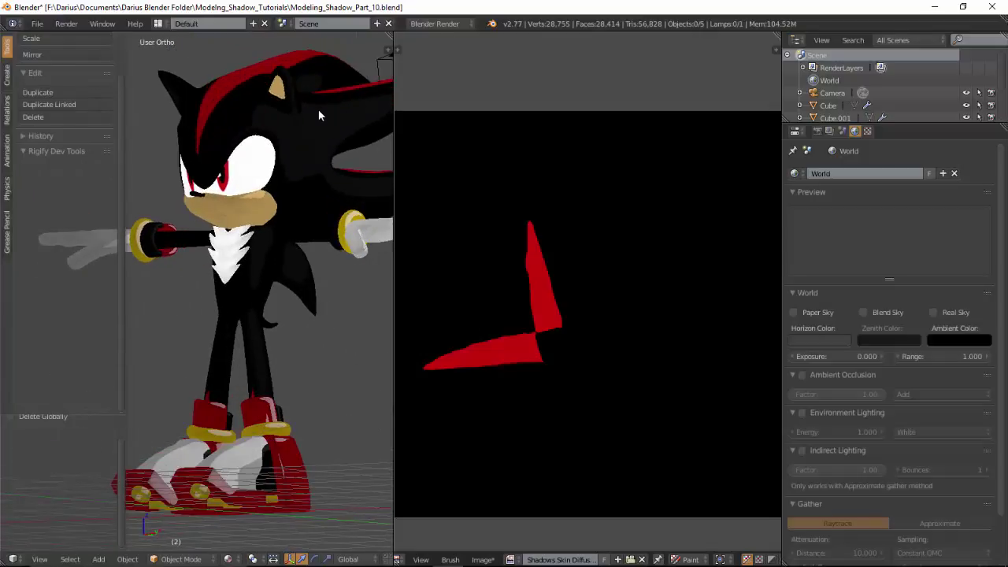
pyautogui.rightClick(319, 112)
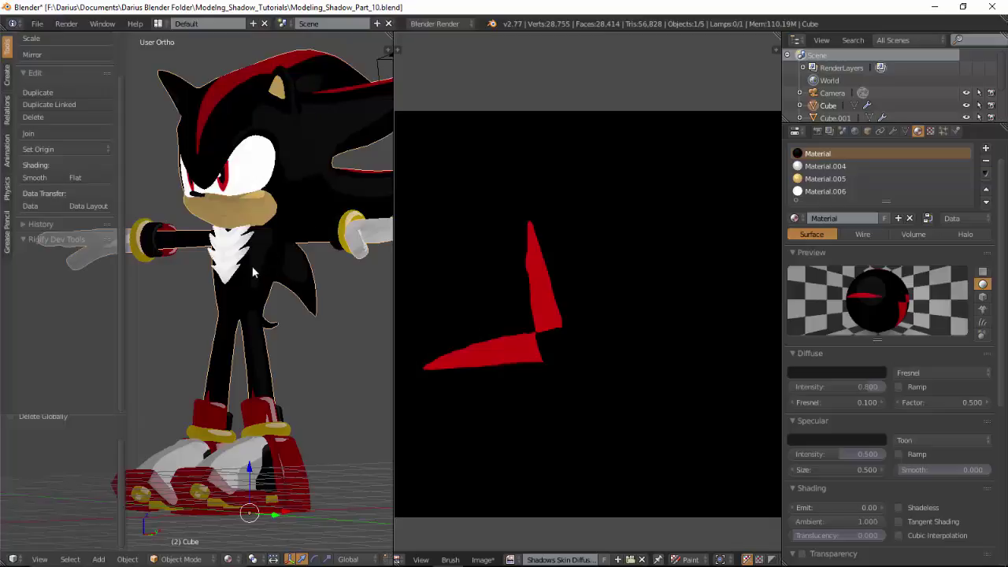
pyautogui.moveTo(253, 273)
pyautogui.mouseDown(button='middle')
pyautogui.moveTo(321, 292)
pyautogui.moveTo(313, 300)
pyautogui.mouseUp(button='middle')
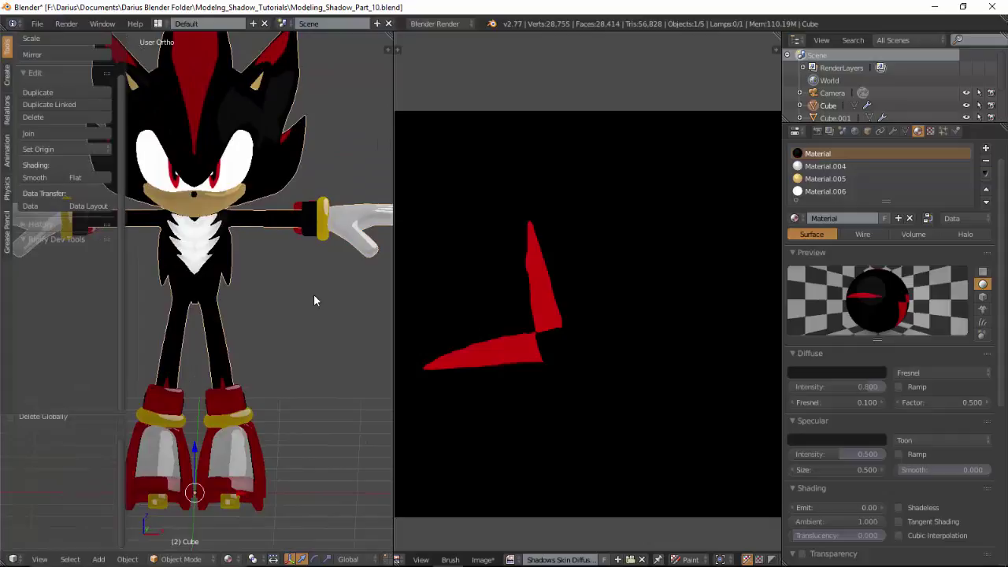
pyautogui.moveTo(305, 349); pyautogui.dragTo(243, 334, button='middle')
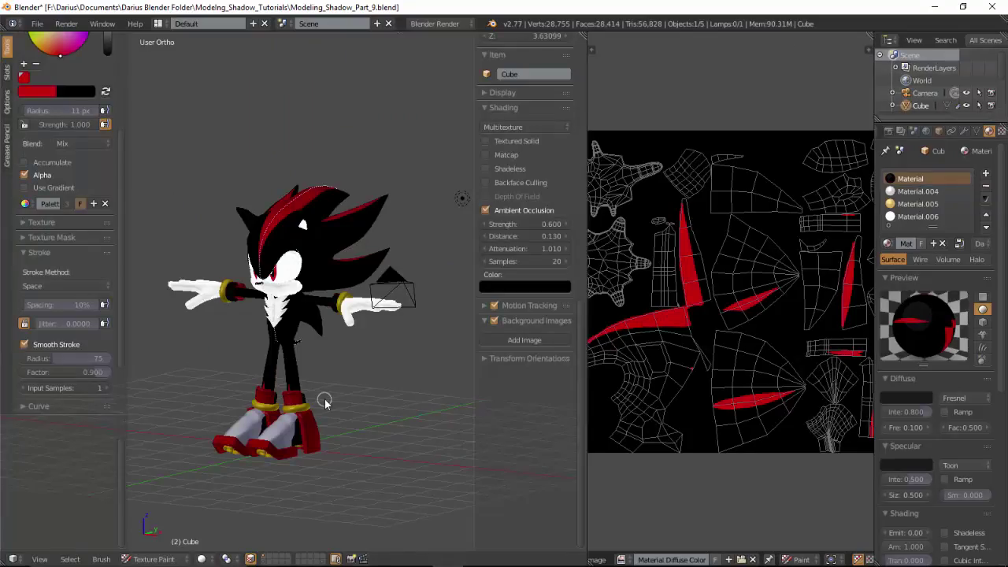
# - Leave Texture Paint for Object Mode and inspect Shadow from above, the side and the front
pyautogui.click(160, 558)
pyautogui.press('KP_1')
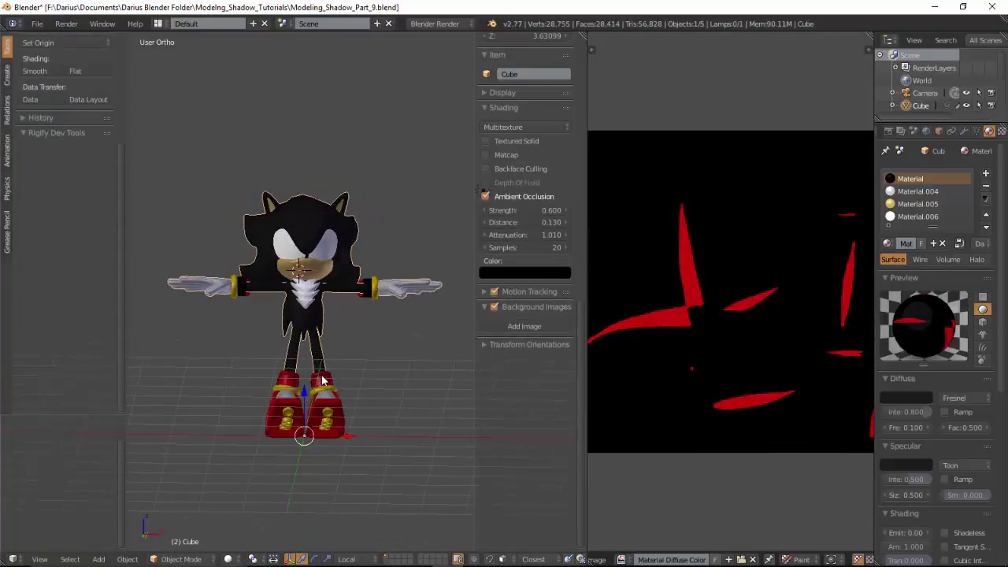
pyautogui.scroll(4, 321, 323)
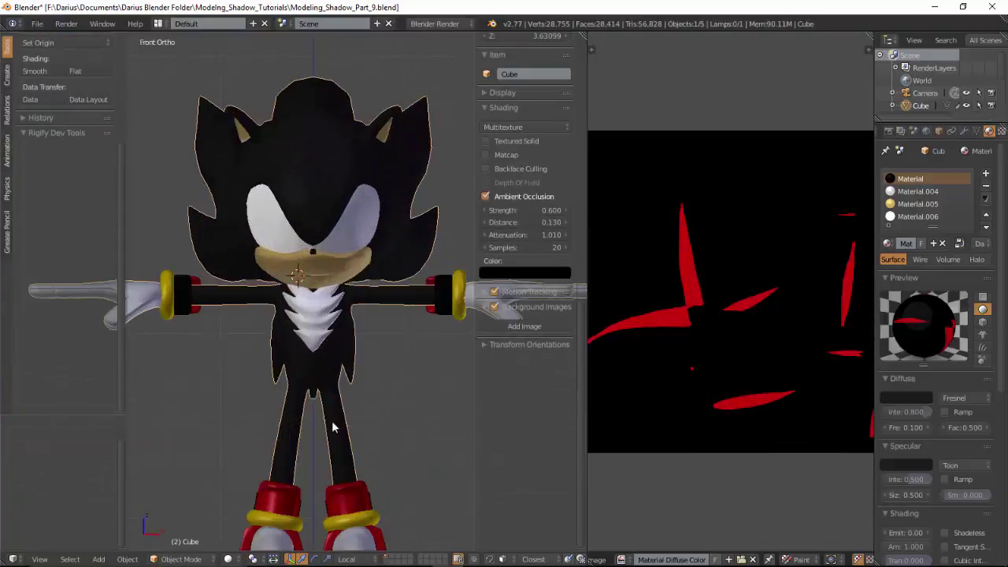
pyautogui.scroll(-1, 416, 309)
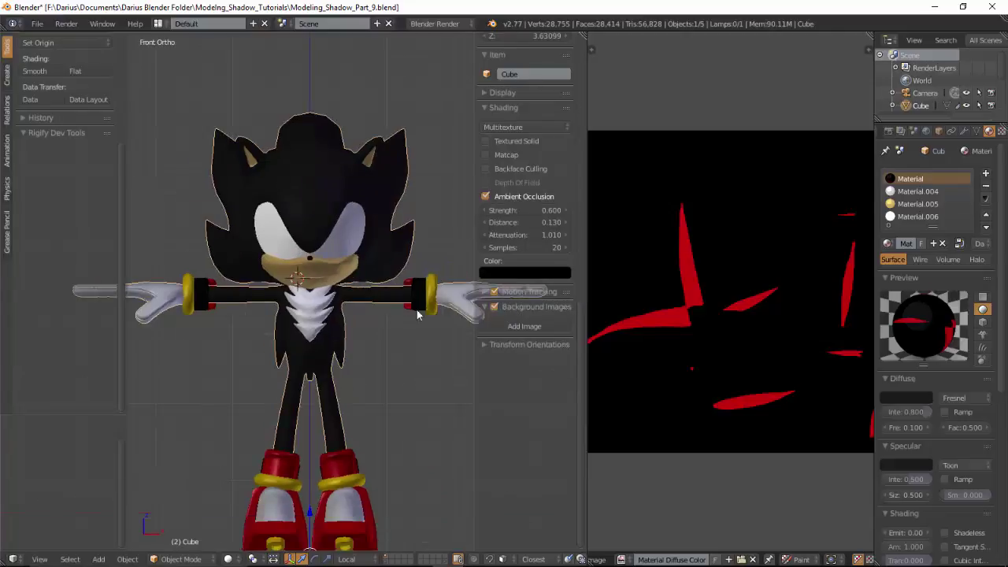
pyautogui.scroll(-1, 369, 392)
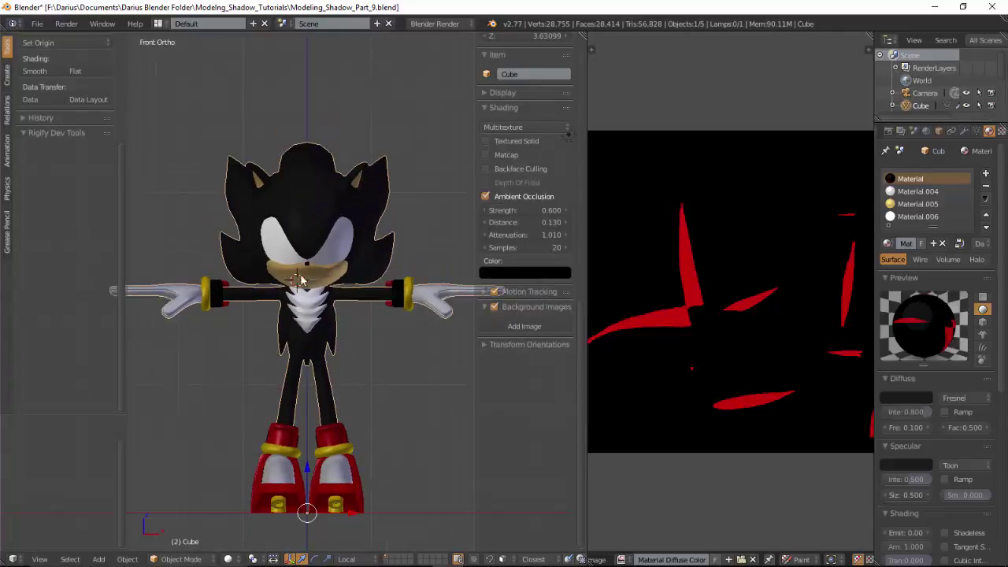
pyautogui.moveTo(343, 298)
pyautogui.mouseDown(button='middle')
pyautogui.moveTo(287, 165)
pyautogui.moveTo(378, 189)
pyautogui.mouseUp(button='middle')
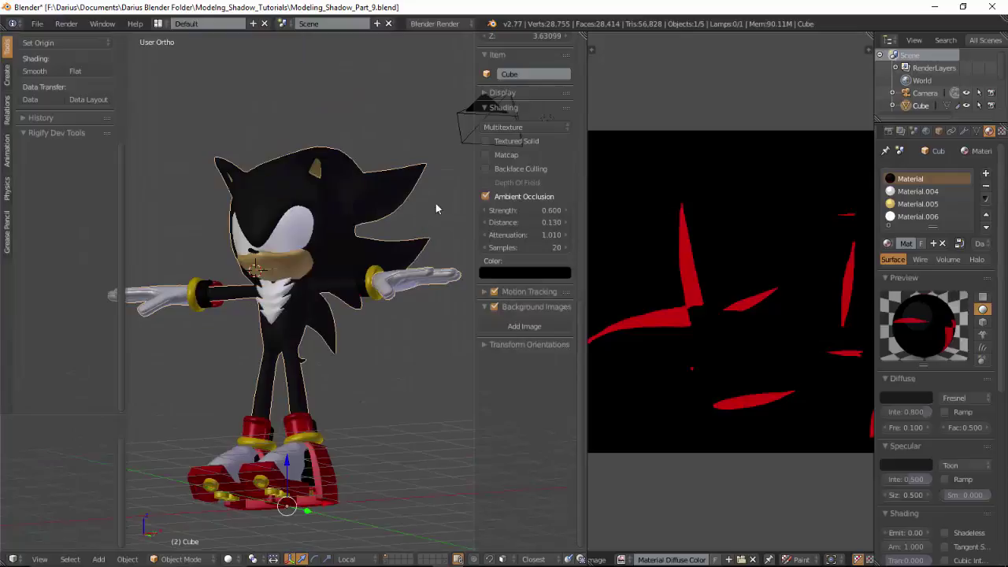
pyautogui.moveTo(435, 203); pyautogui.dragTo(551, 4, button='middle')
pyautogui.press('KP_1')
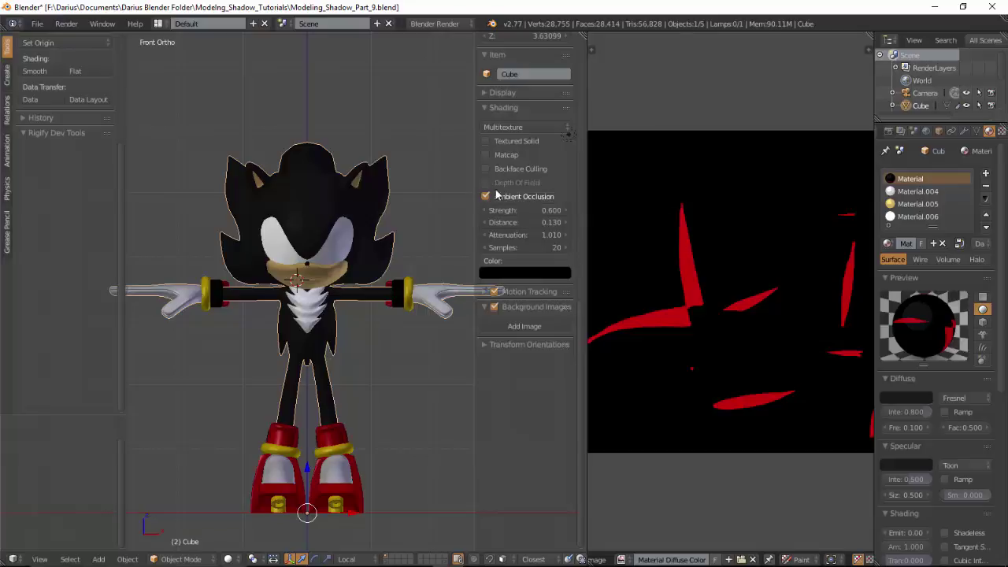
pyautogui.scroll(7, 401, 326)
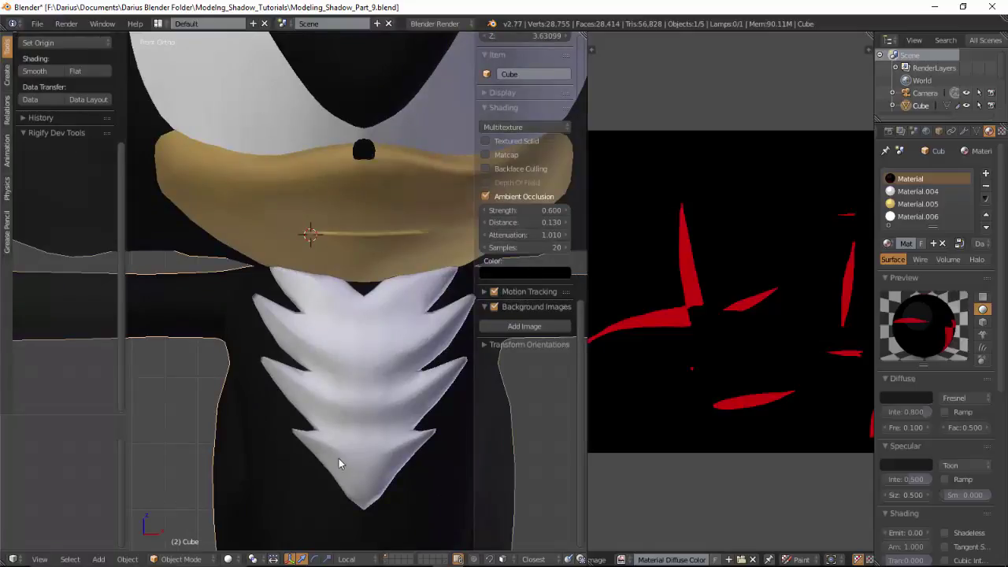
pyautogui.scroll(-5, 308, 464)
# - Set viewport shading to Texture to show the red quill stripes, then select the shoe (Cube.001)
pyautogui.click(229, 559)
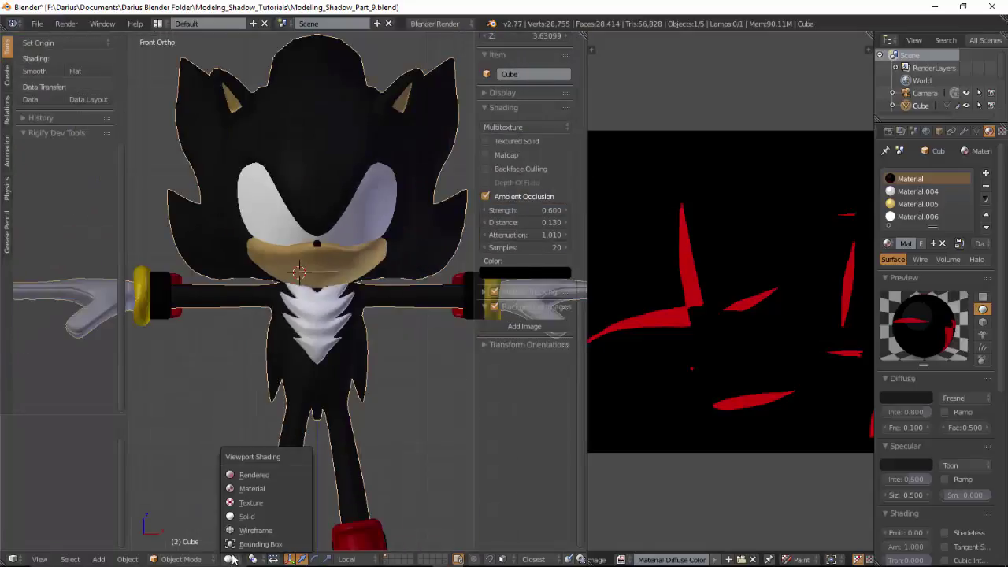
pyautogui.click(250, 502)
pyautogui.scroll(-2, 394, 392)
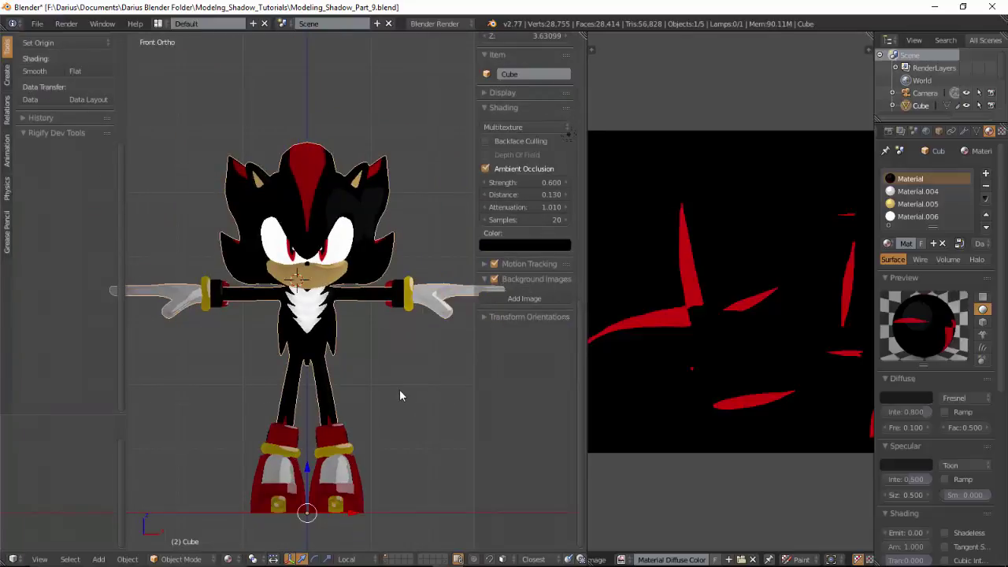
pyautogui.moveTo(403, 402)
pyautogui.mouseDown(button='middle')
pyautogui.moveTo(338, 413)
pyautogui.moveTo(310, 405)
pyautogui.moveTo(328, 342)
pyautogui.moveTo(290, 366)
pyautogui.moveTo(313, 371)
pyautogui.mouseUp(button='middle')
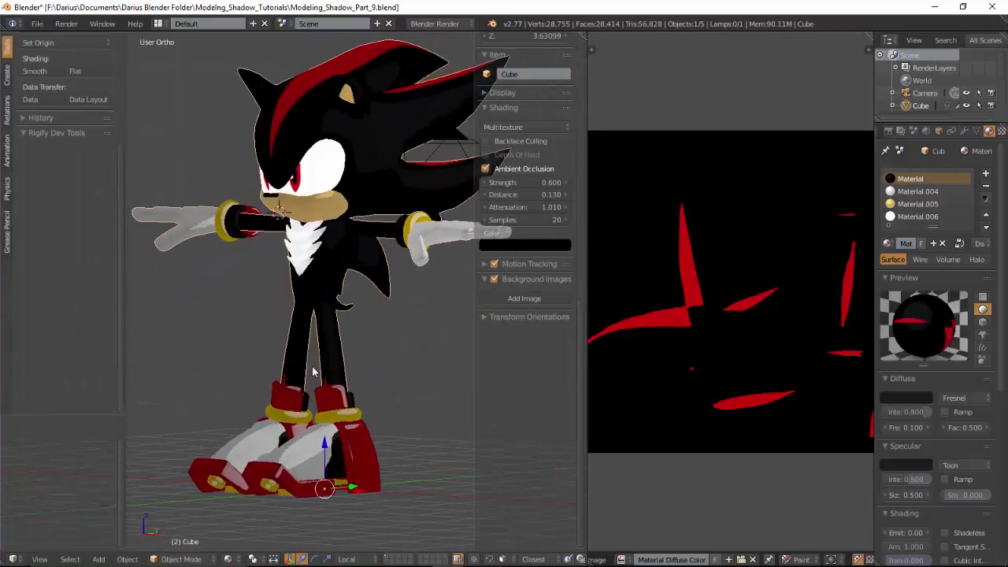
pyautogui.rightClick(348, 435)
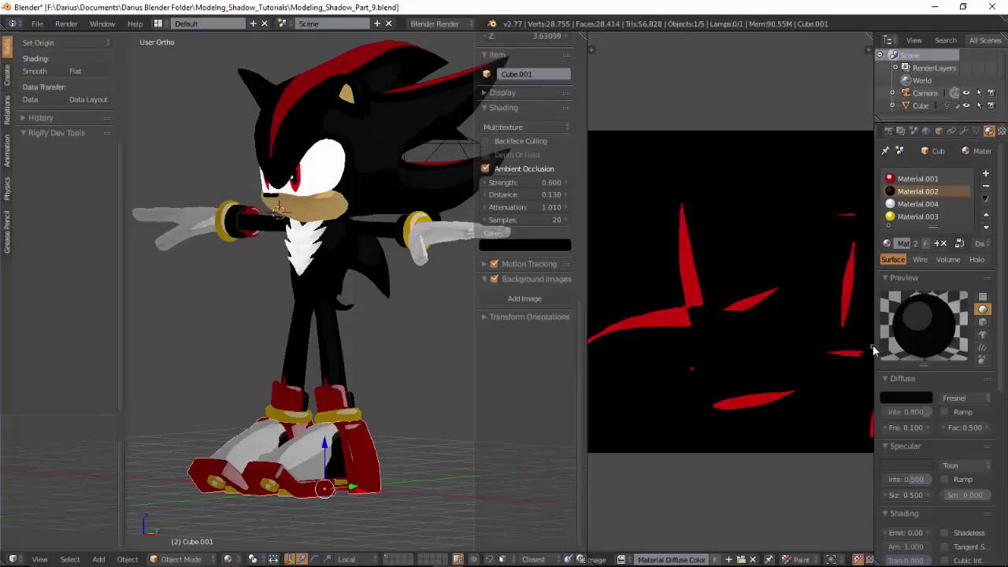
# - Widen the Properties editor and scroll to Material.002's Fresnel diffuse and Toon specular settings
pyautogui.moveTo(874, 344); pyautogui.dragTo(784, 348)
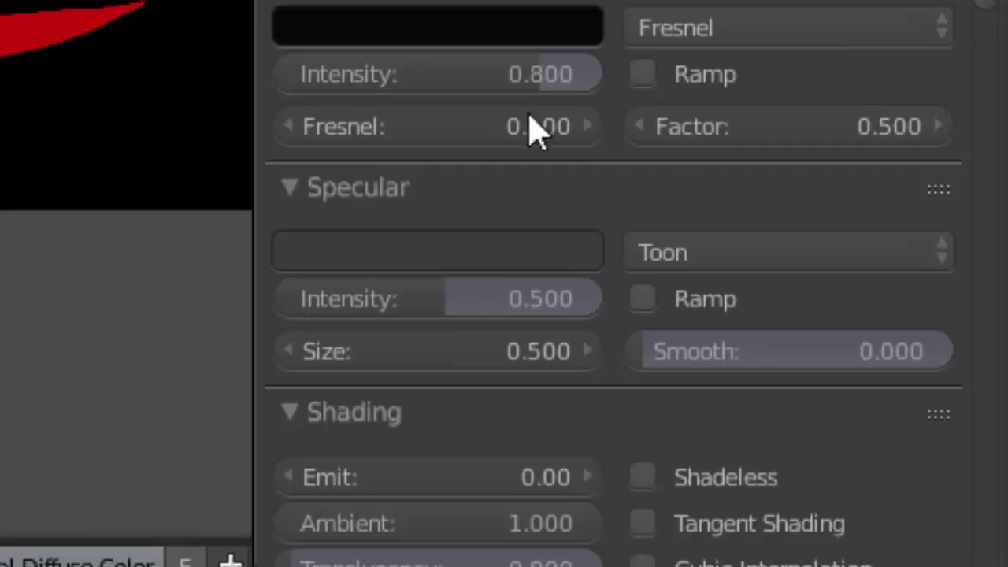
pyautogui.scroll(-3, 756, 193)
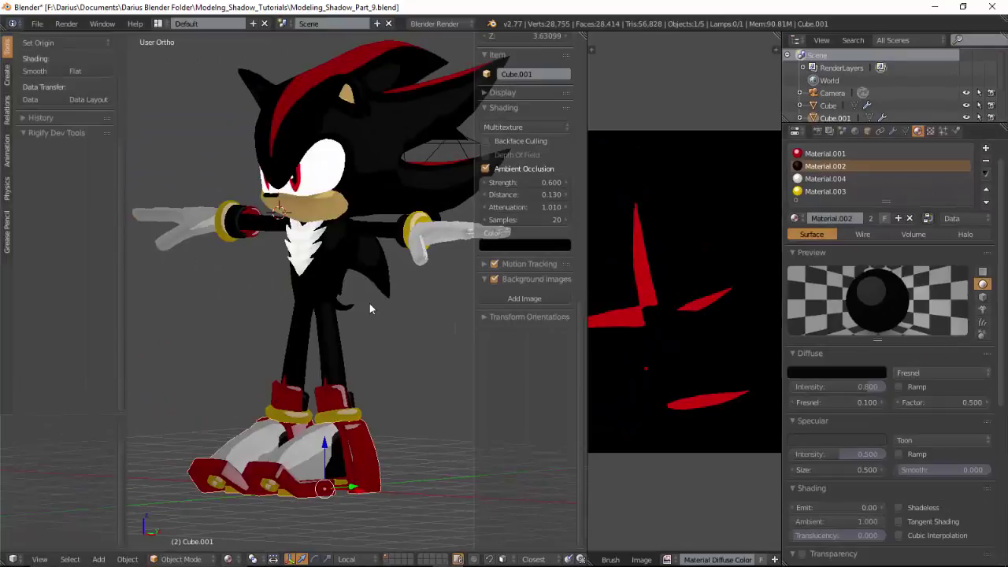
pyautogui.moveTo(369, 303)
pyautogui.mouseDown(button='middle')
pyautogui.moveTo(409, 303)
pyautogui.moveTo(409, 341)
pyautogui.moveTo(361, 338)
pyautogui.mouseUp(button='middle')
pyautogui.scroll(2, 370, 358)
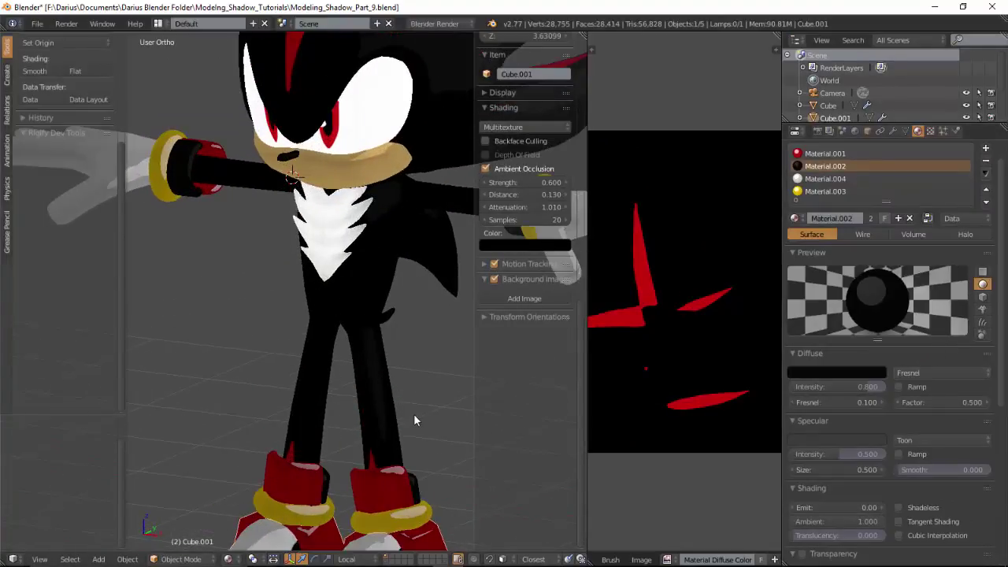
pyautogui.scroll(2, 402, 355)
pyautogui.scroll(2, 362, 330)
pyautogui.scroll(2, 338, 343)
pyautogui.scroll(1, 386, 340)
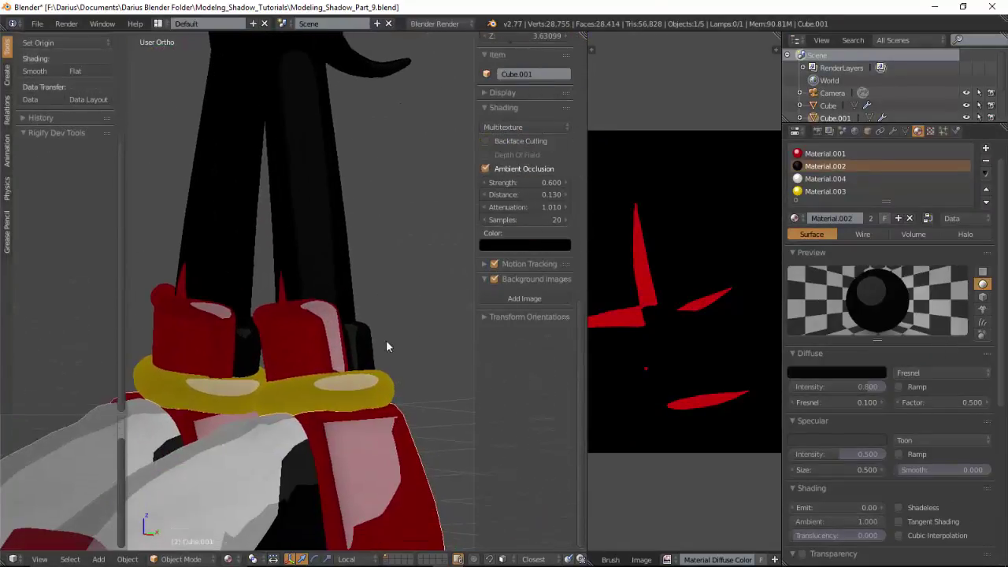
pyautogui.scroll(2, 347, 306)
pyautogui.scroll(2, 329, 299)
pyautogui.scroll(-2, 328, 299)
pyautogui.scroll(-3, 360, 301)
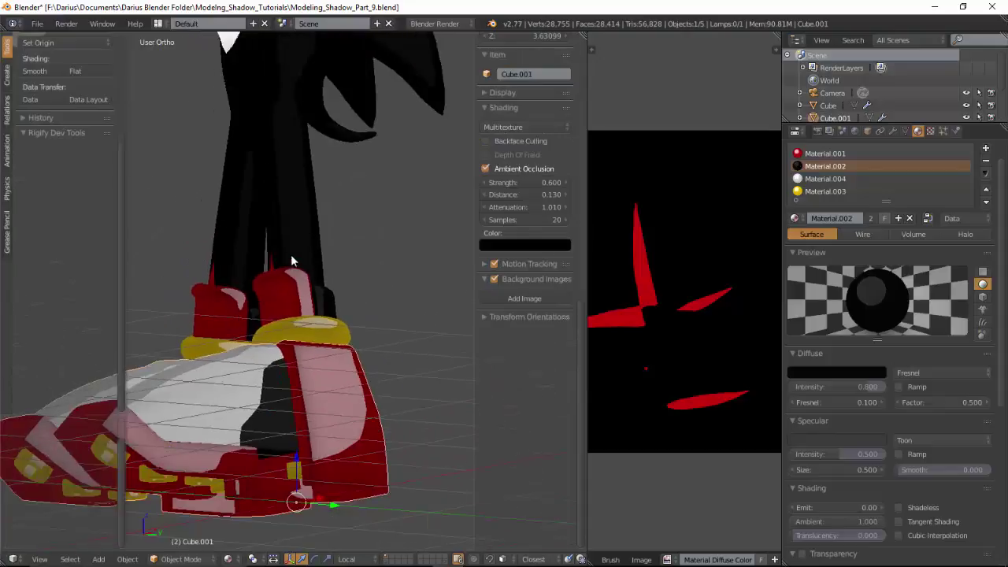
pyautogui.scroll(-3, 271, 315)
pyautogui.scroll(-1, 385, 349)
pyautogui.moveTo(385, 348); pyautogui.dragTo(398, 352, button='middle')
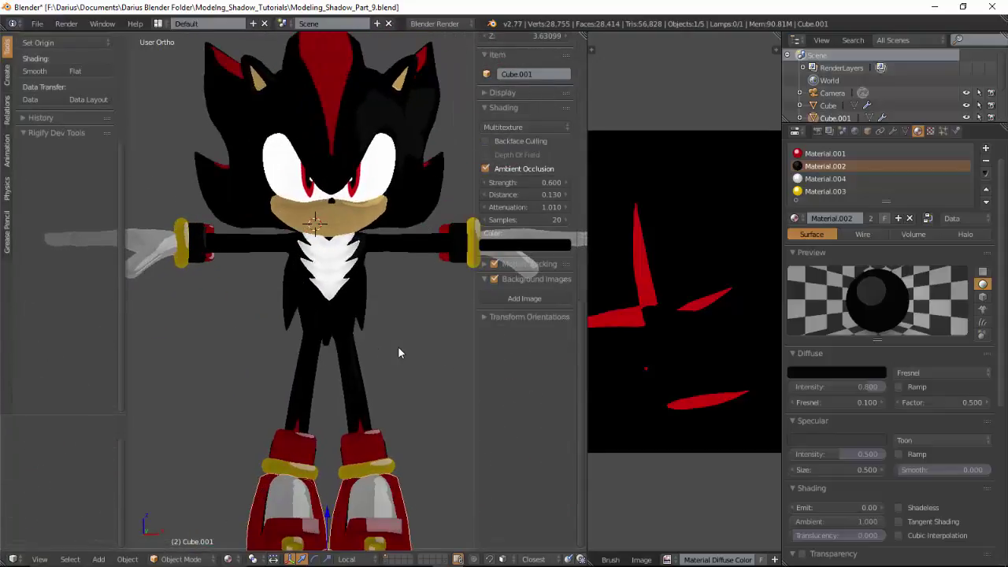
pyautogui.press('KP_1')
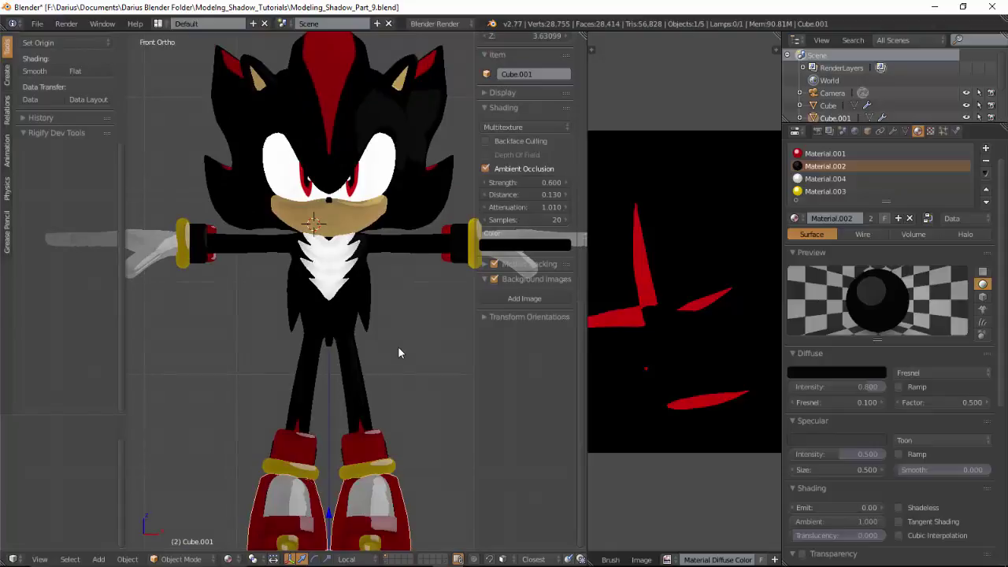
pyautogui.scroll(-1, 398, 346)
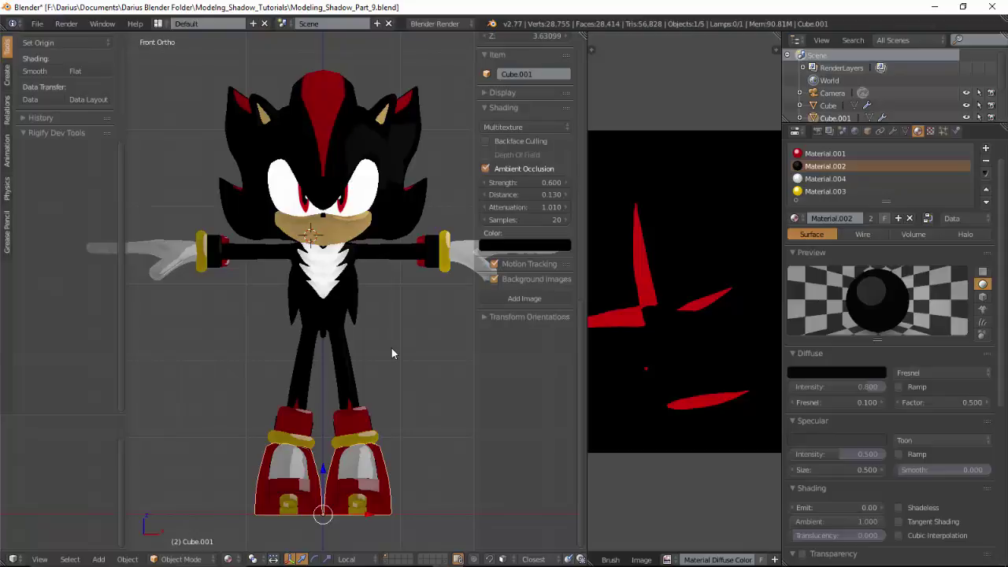
pyautogui.moveTo(407, 312)
pyautogui.mouseDown(button='middle')
pyautogui.moveTo(313, 359)
pyautogui.moveTo(413, 333)
pyautogui.moveTo(340, 325)
pyautogui.moveTo(390, 302)
pyautogui.mouseUp(button='middle')
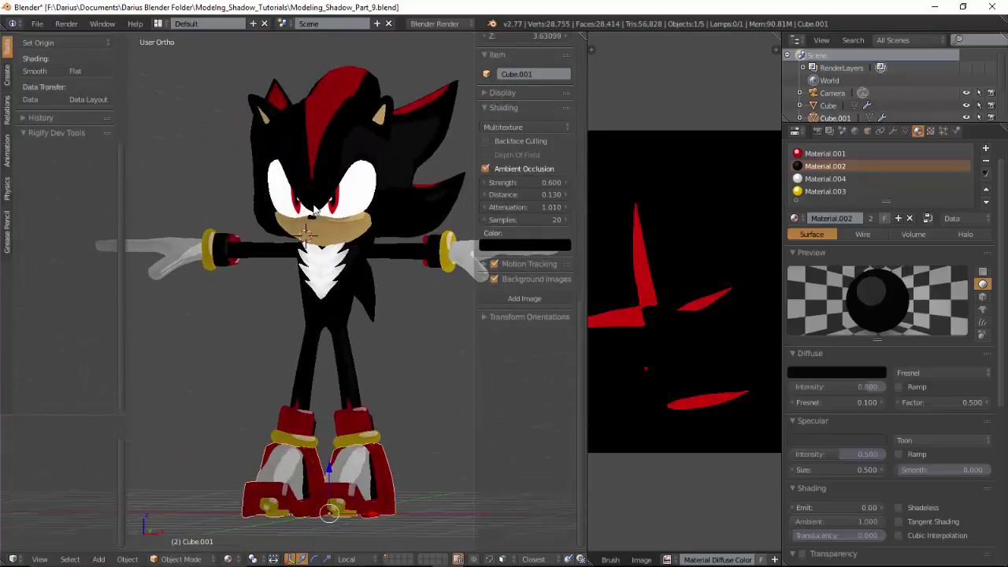